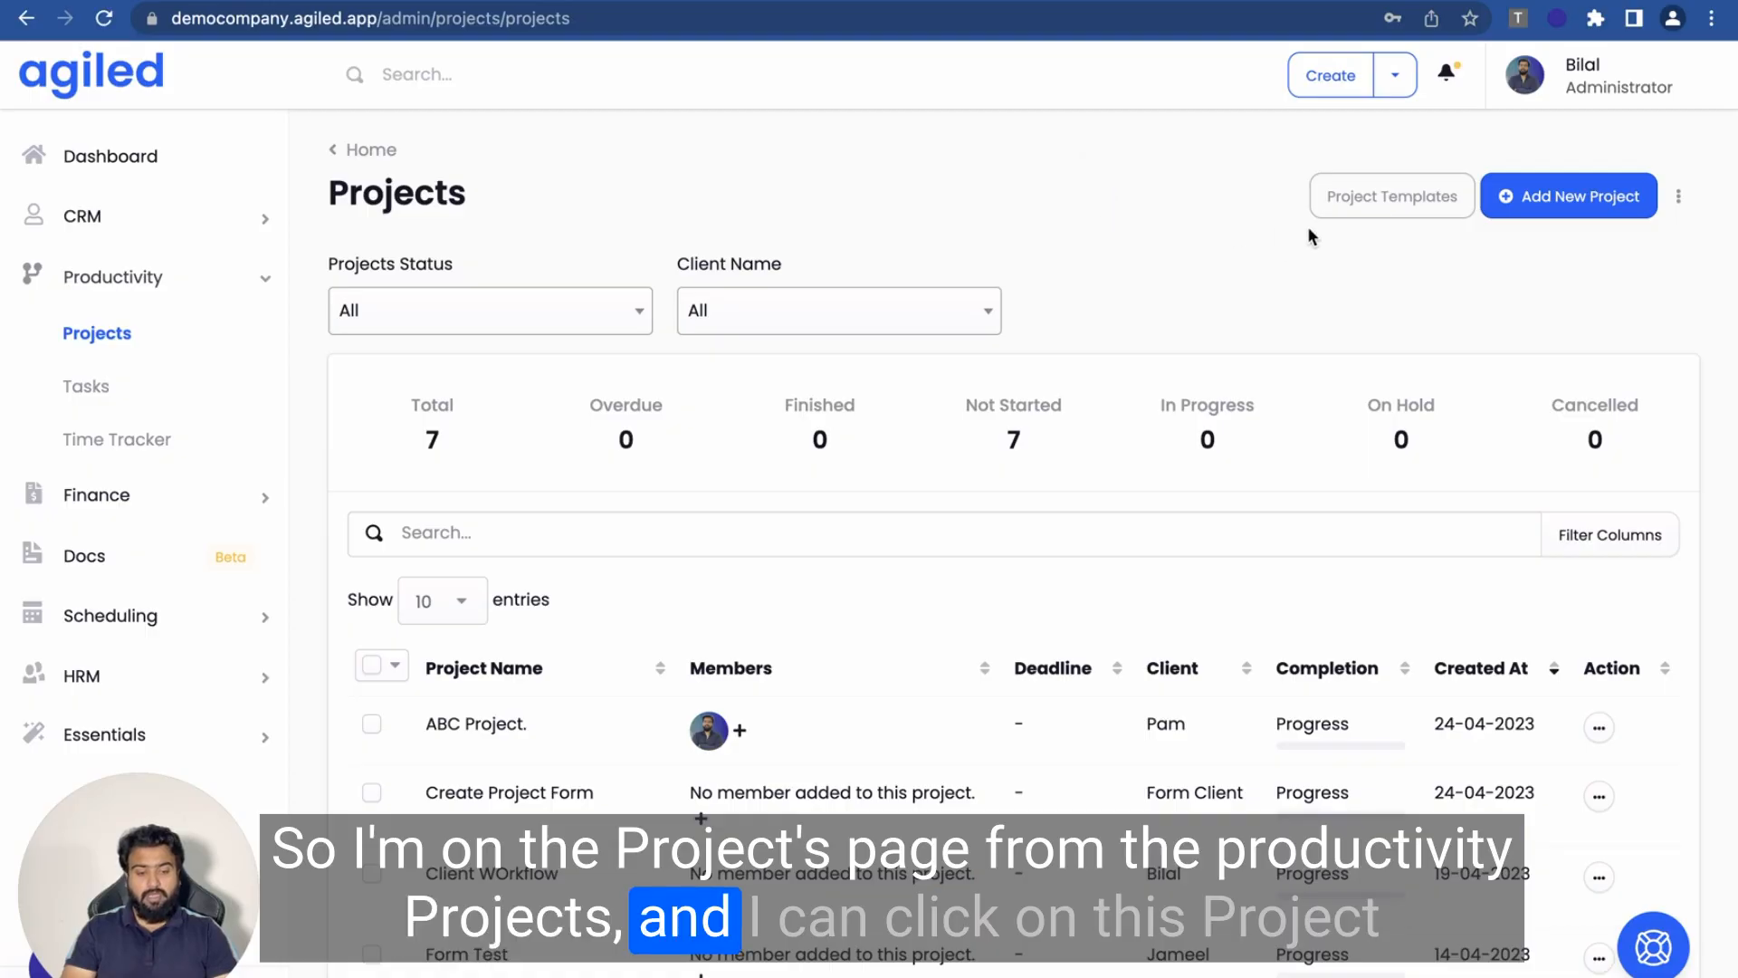
- Go to Project Templates and start a new template with Add Template
left_click(1385, 207)
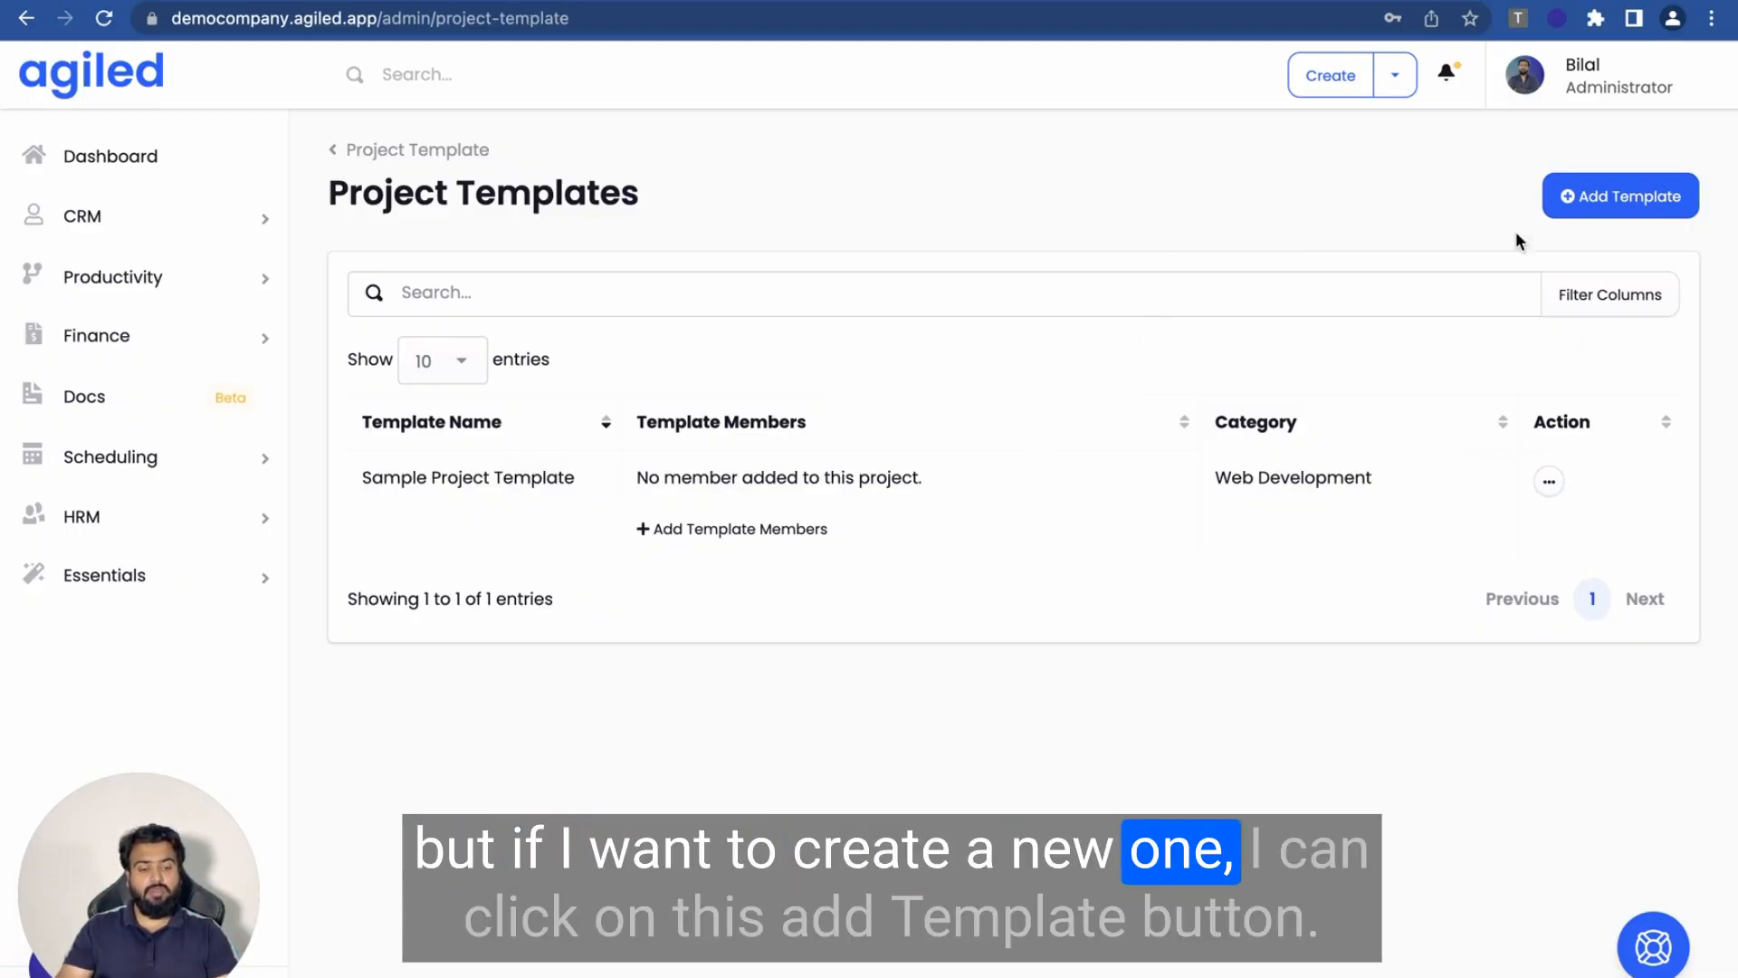
left_click(1609, 208)
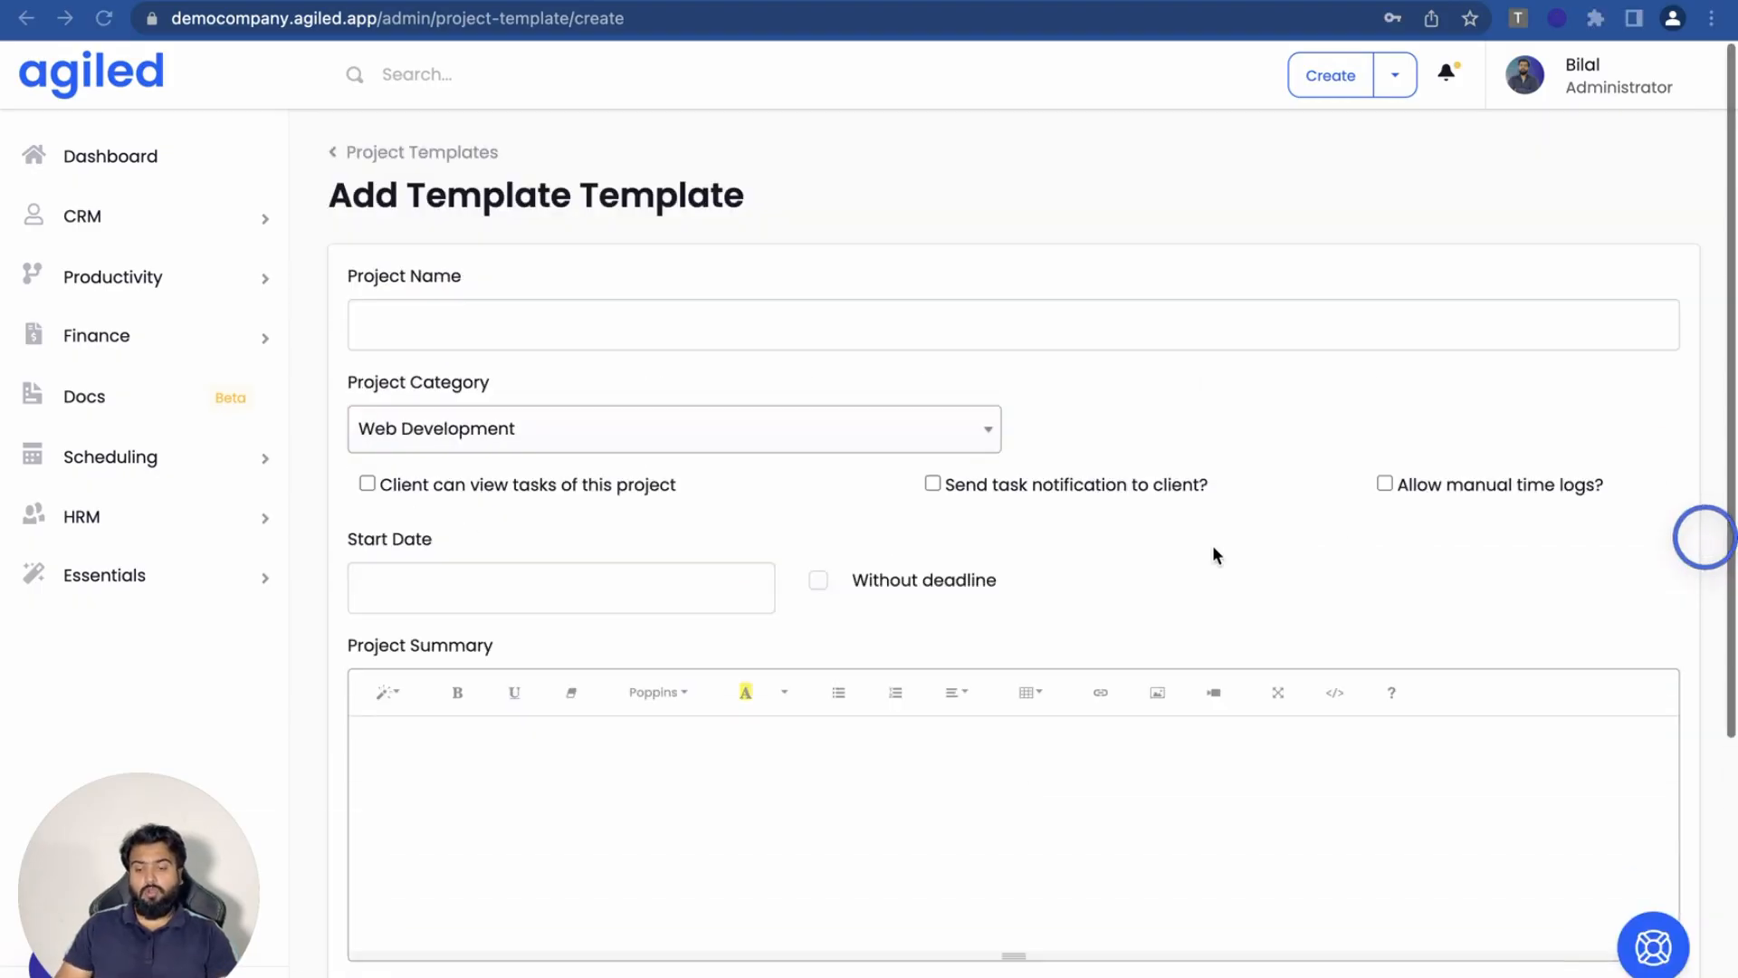
- Name the template 'Web Design Project' and keep Web Development as its category
scroll(1213, 552, "down", 3)
scroll(1193, 496, "up", 1)
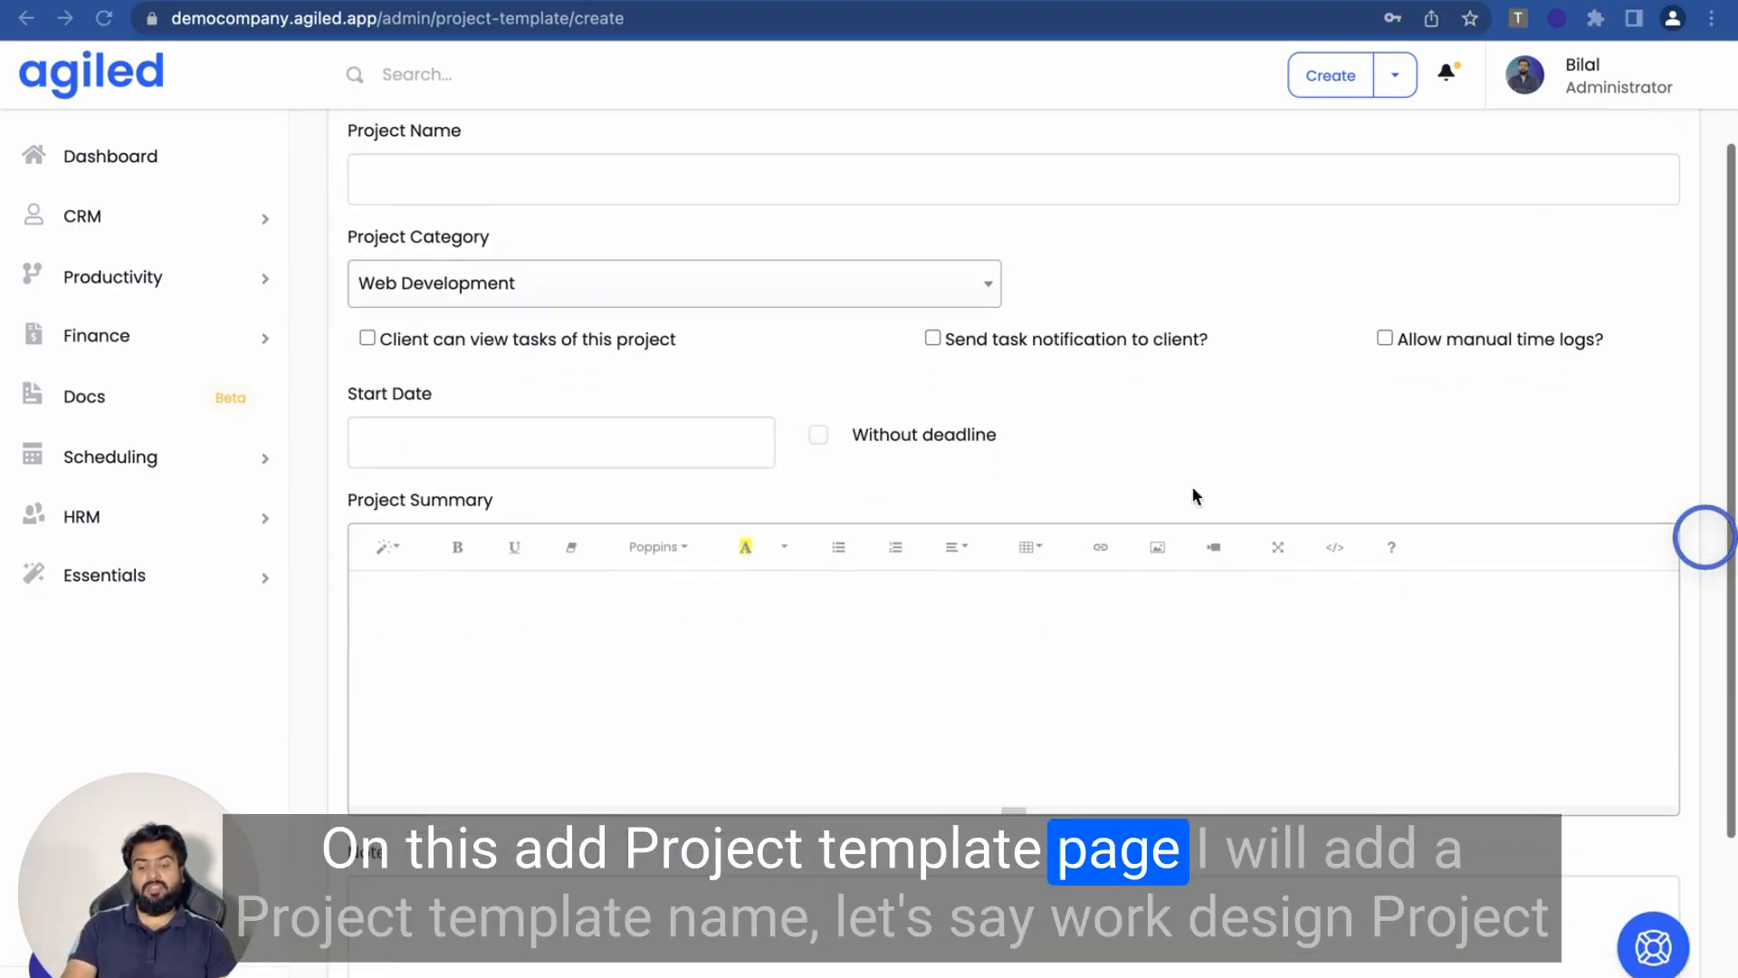
left_click(1016, 175)
type("Web")
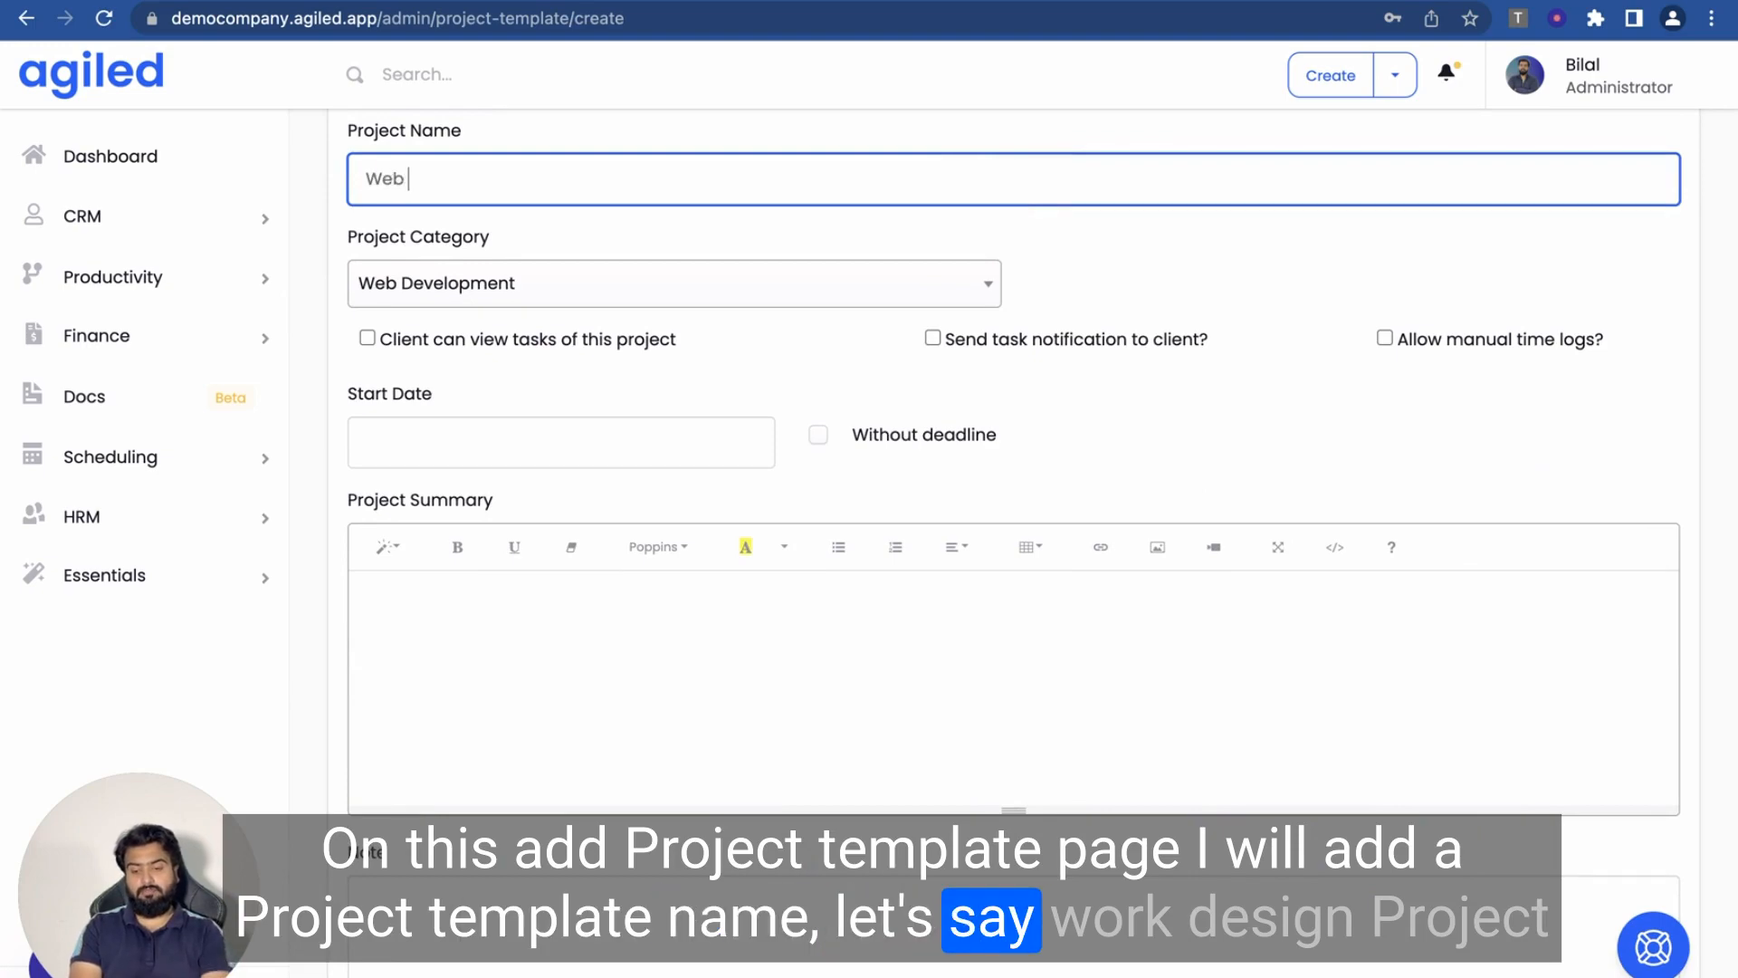
type(" Design Project")
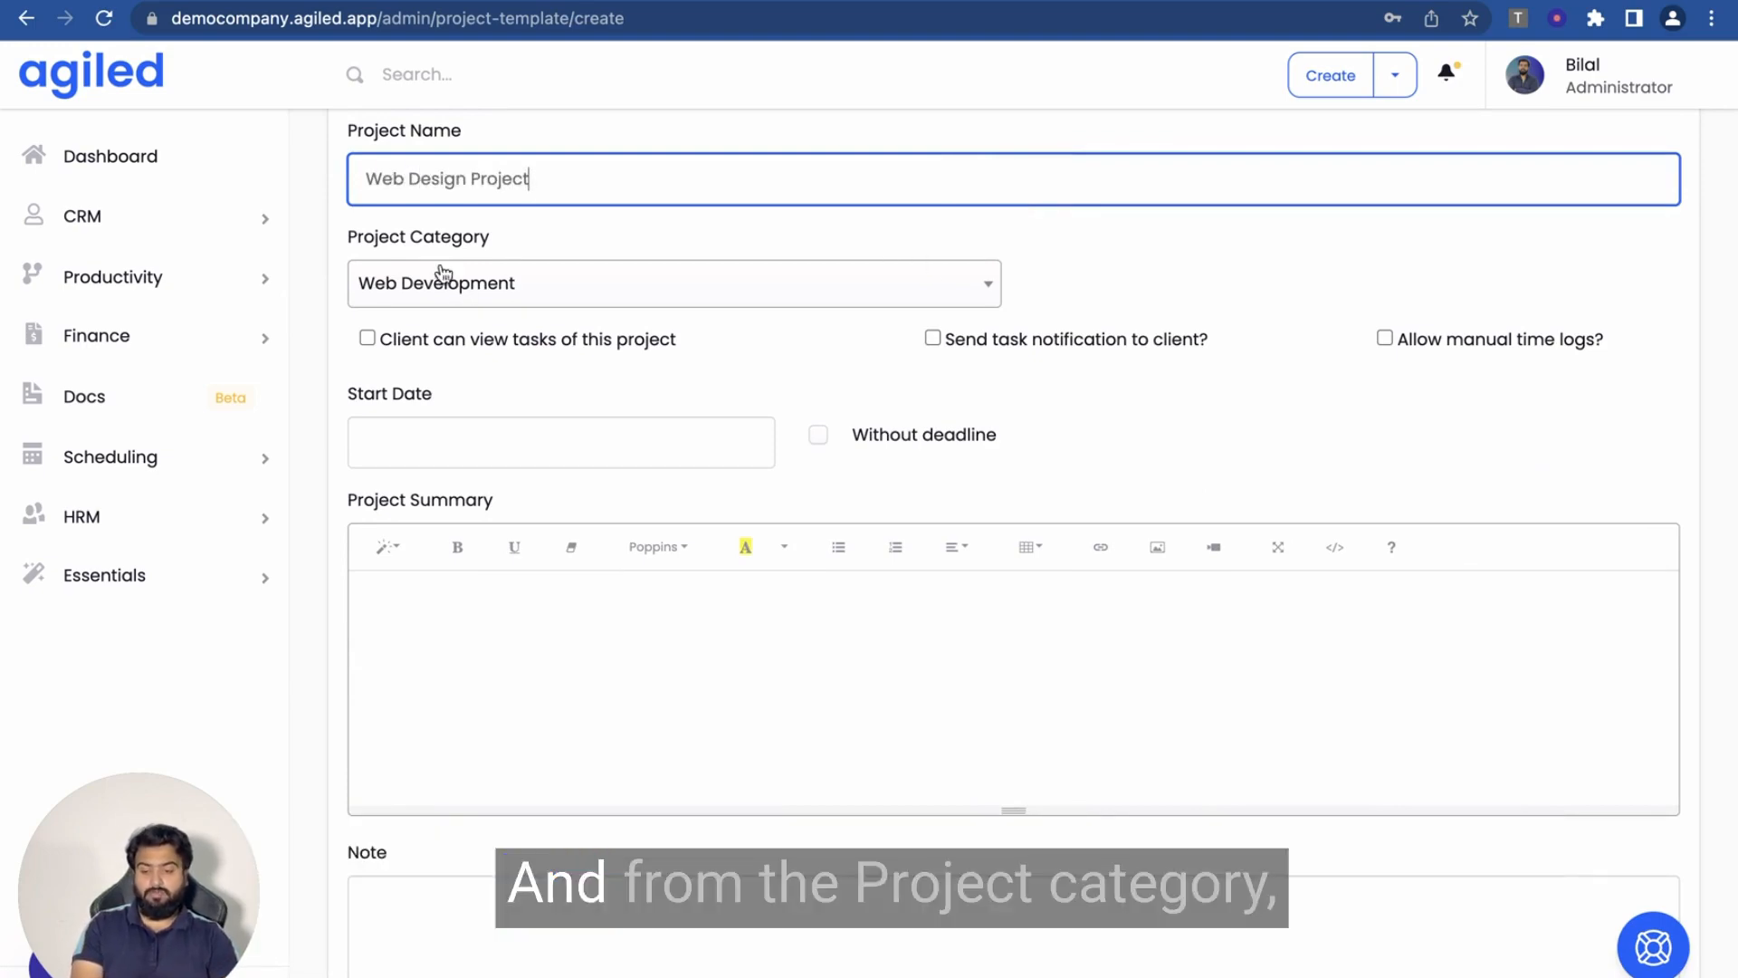
left_click(519, 284)
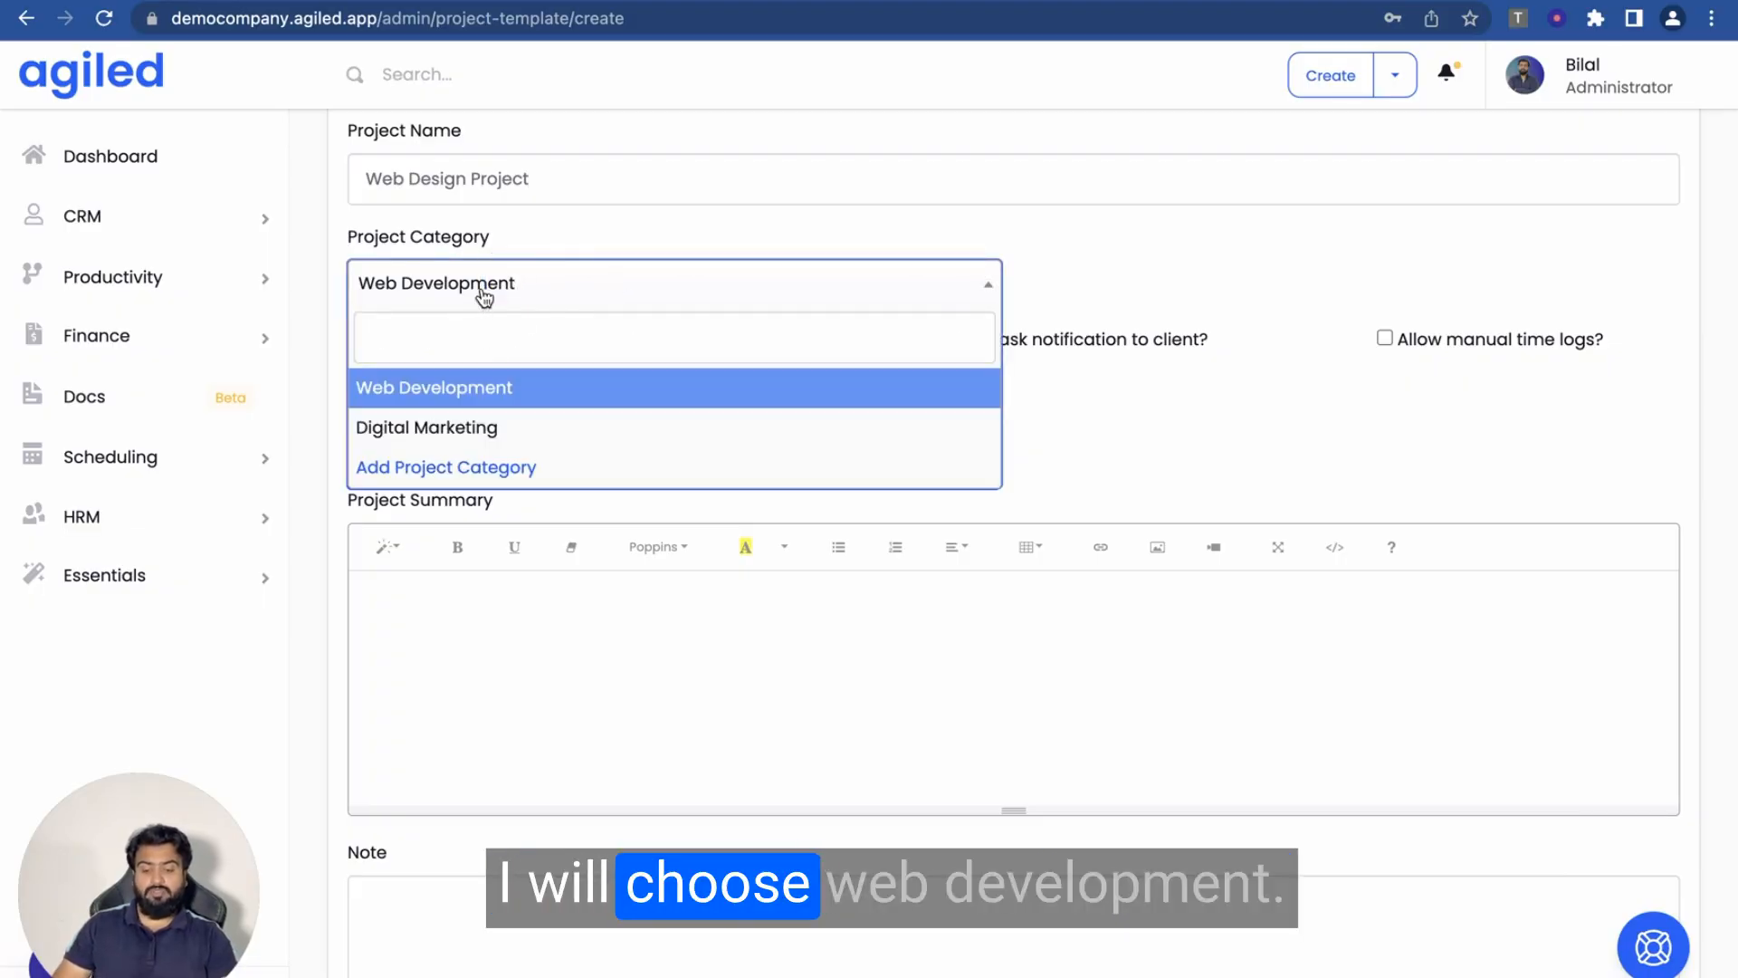
left_click(568, 240)
scroll(525, 408, "down", 1)
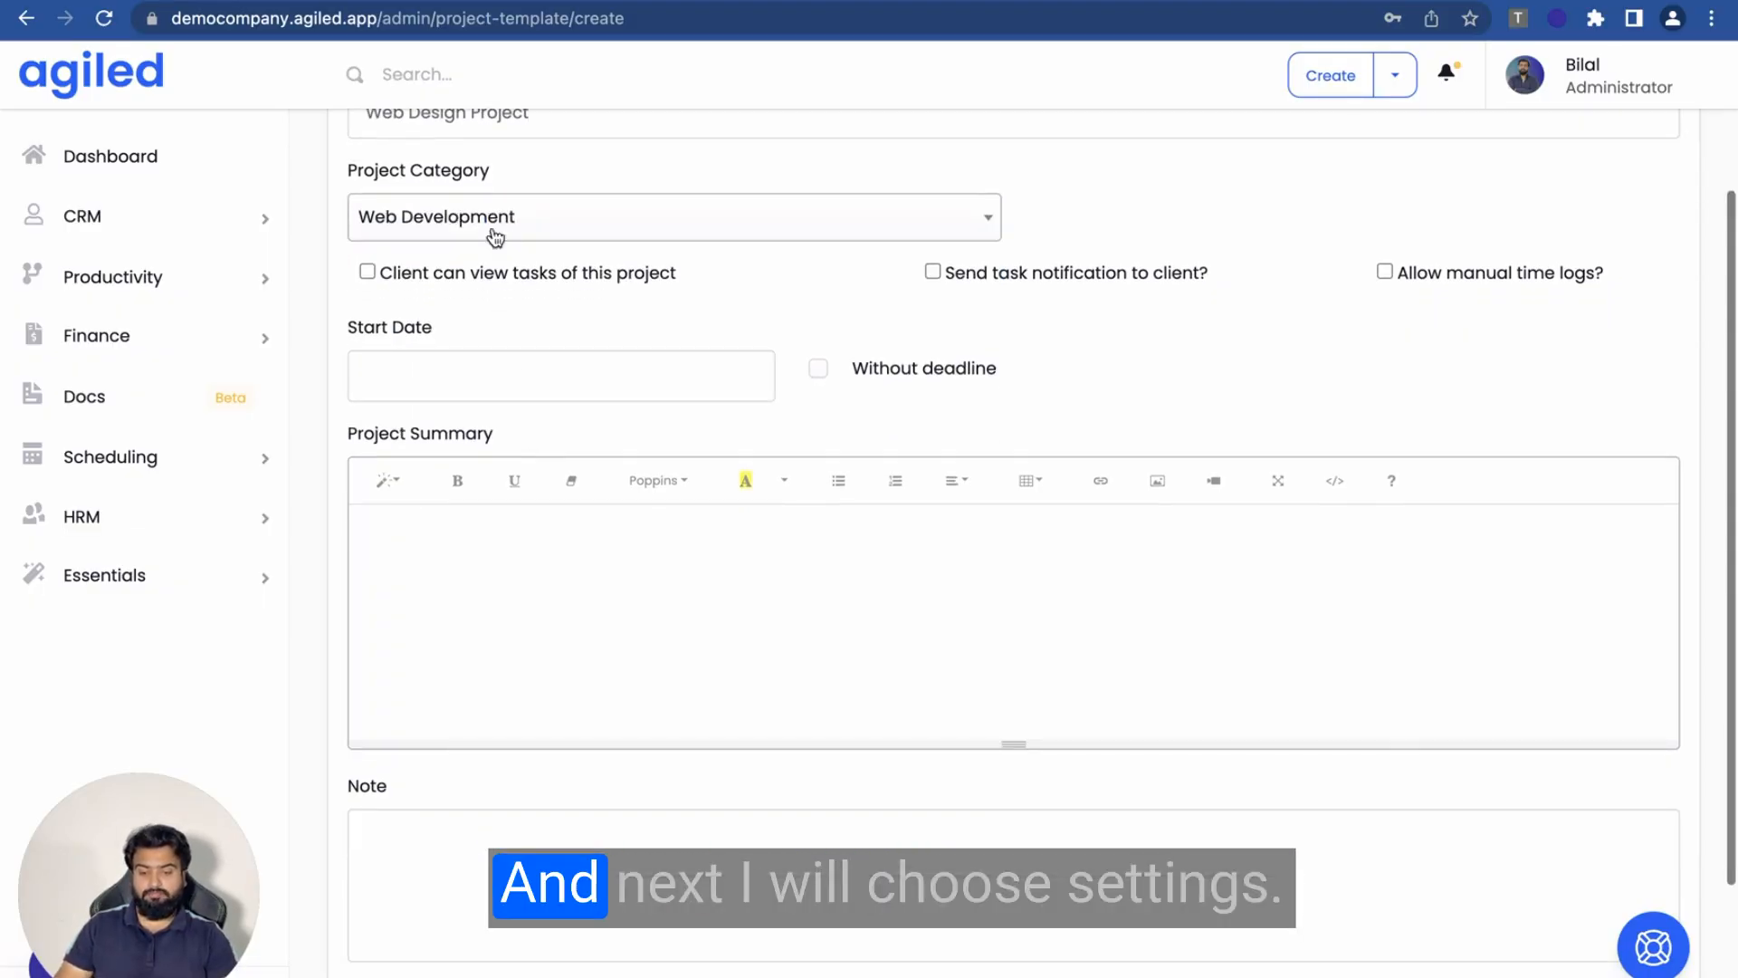
scroll(496, 317, "down", 1)
scroll(496, 319, "up", 2)
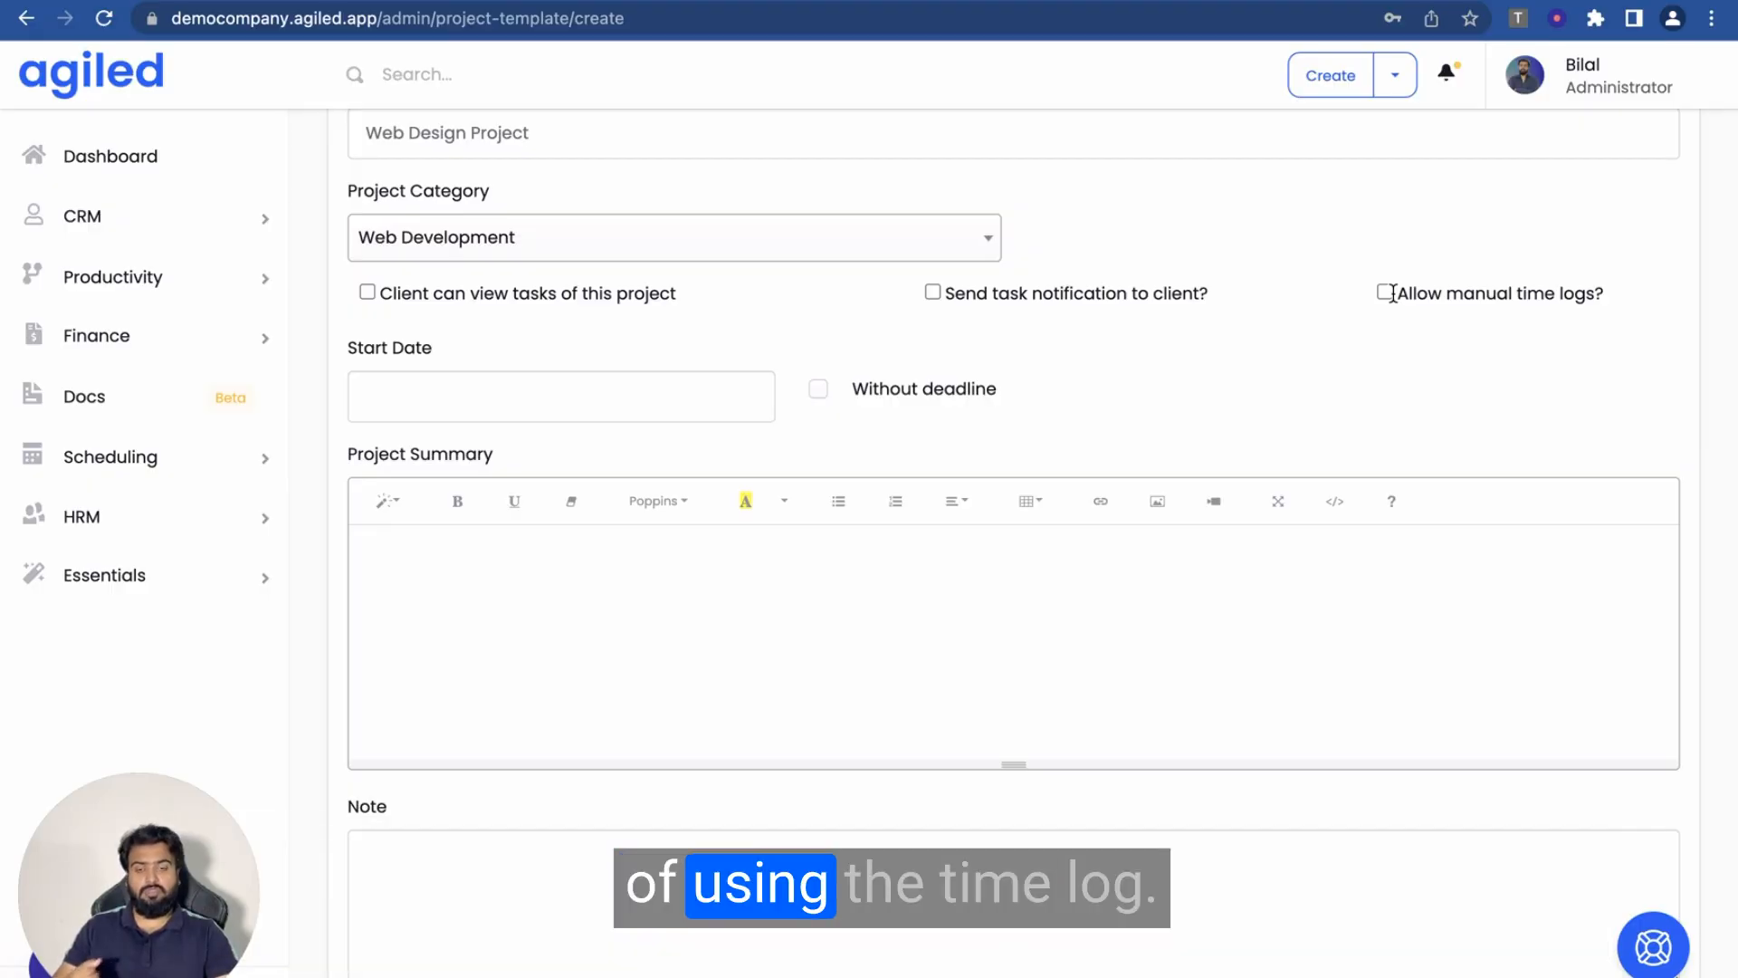
- Leave Start Date empty and enter the summary 'This is the project summer.'
left_click(610, 398)
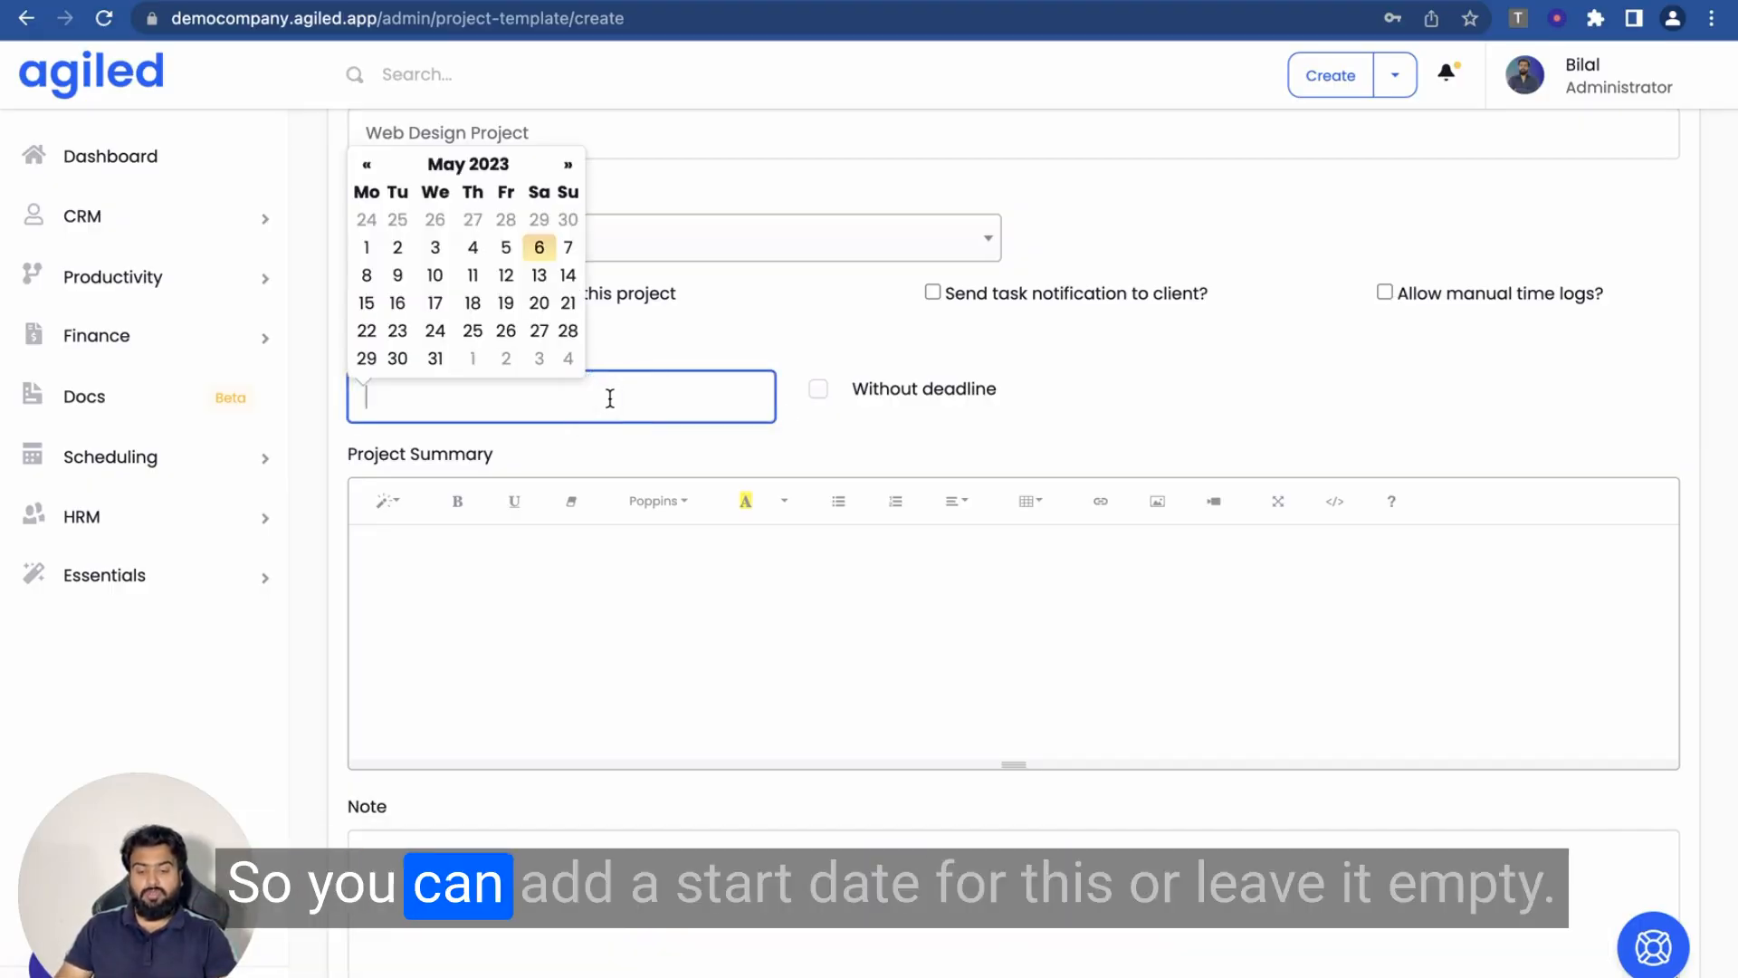
left_click(670, 336)
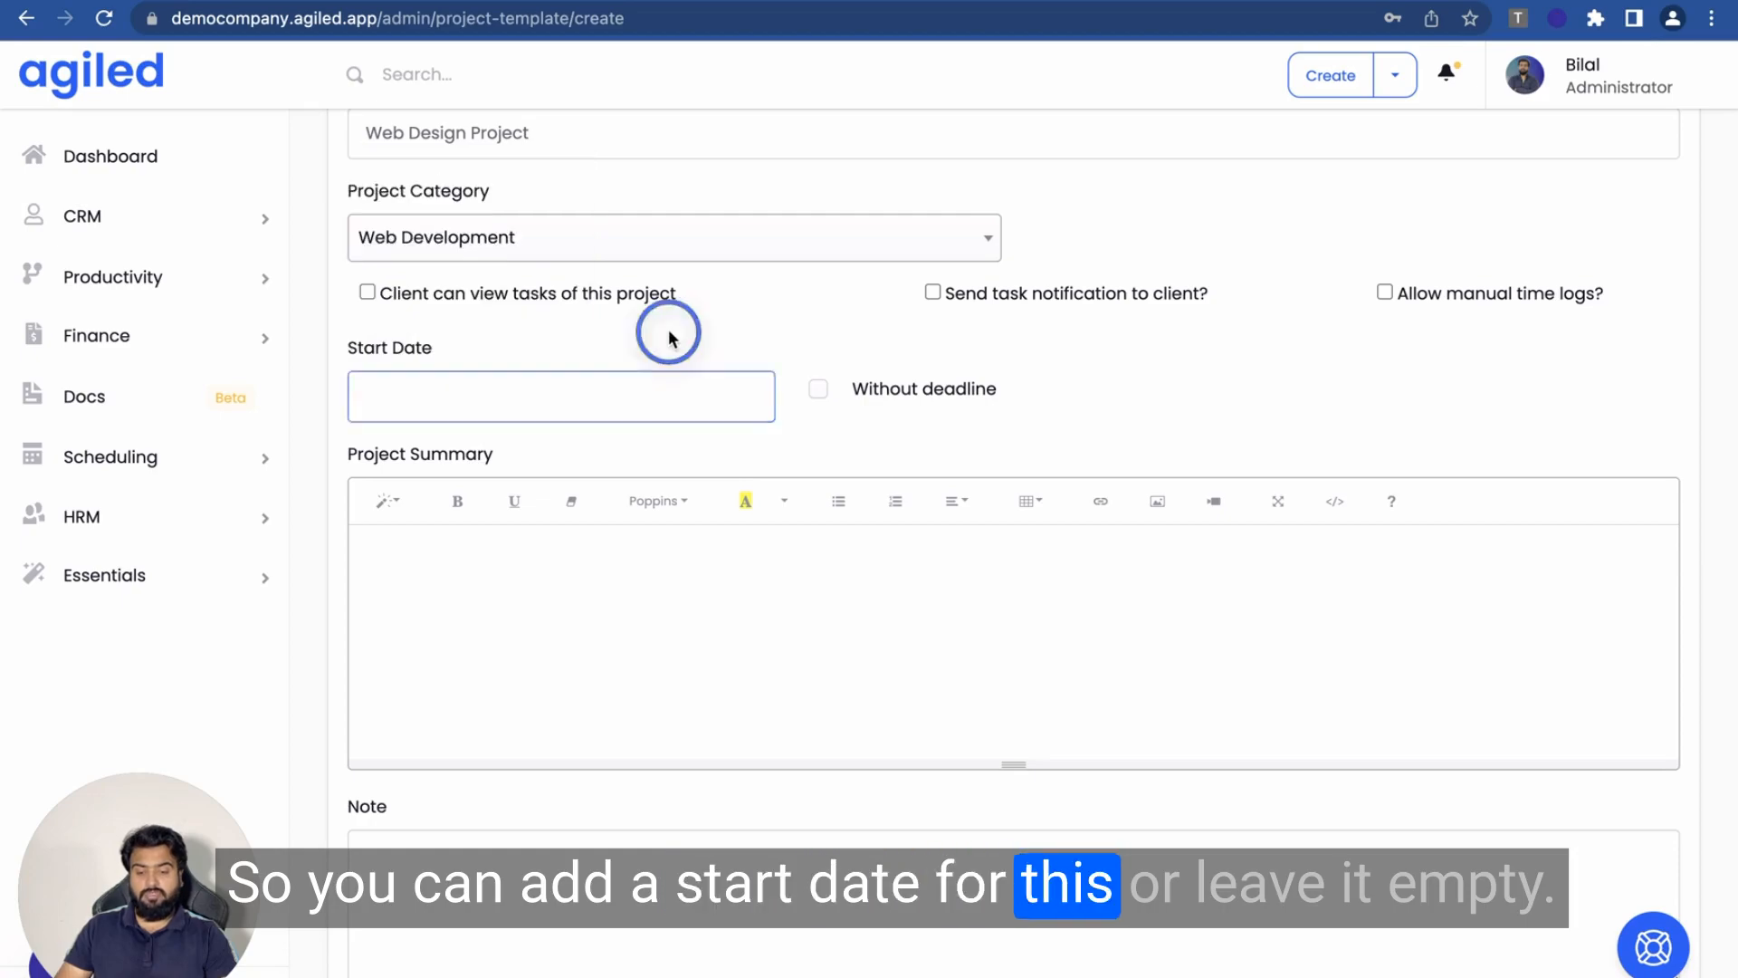
scroll(575, 408, "down", 2)
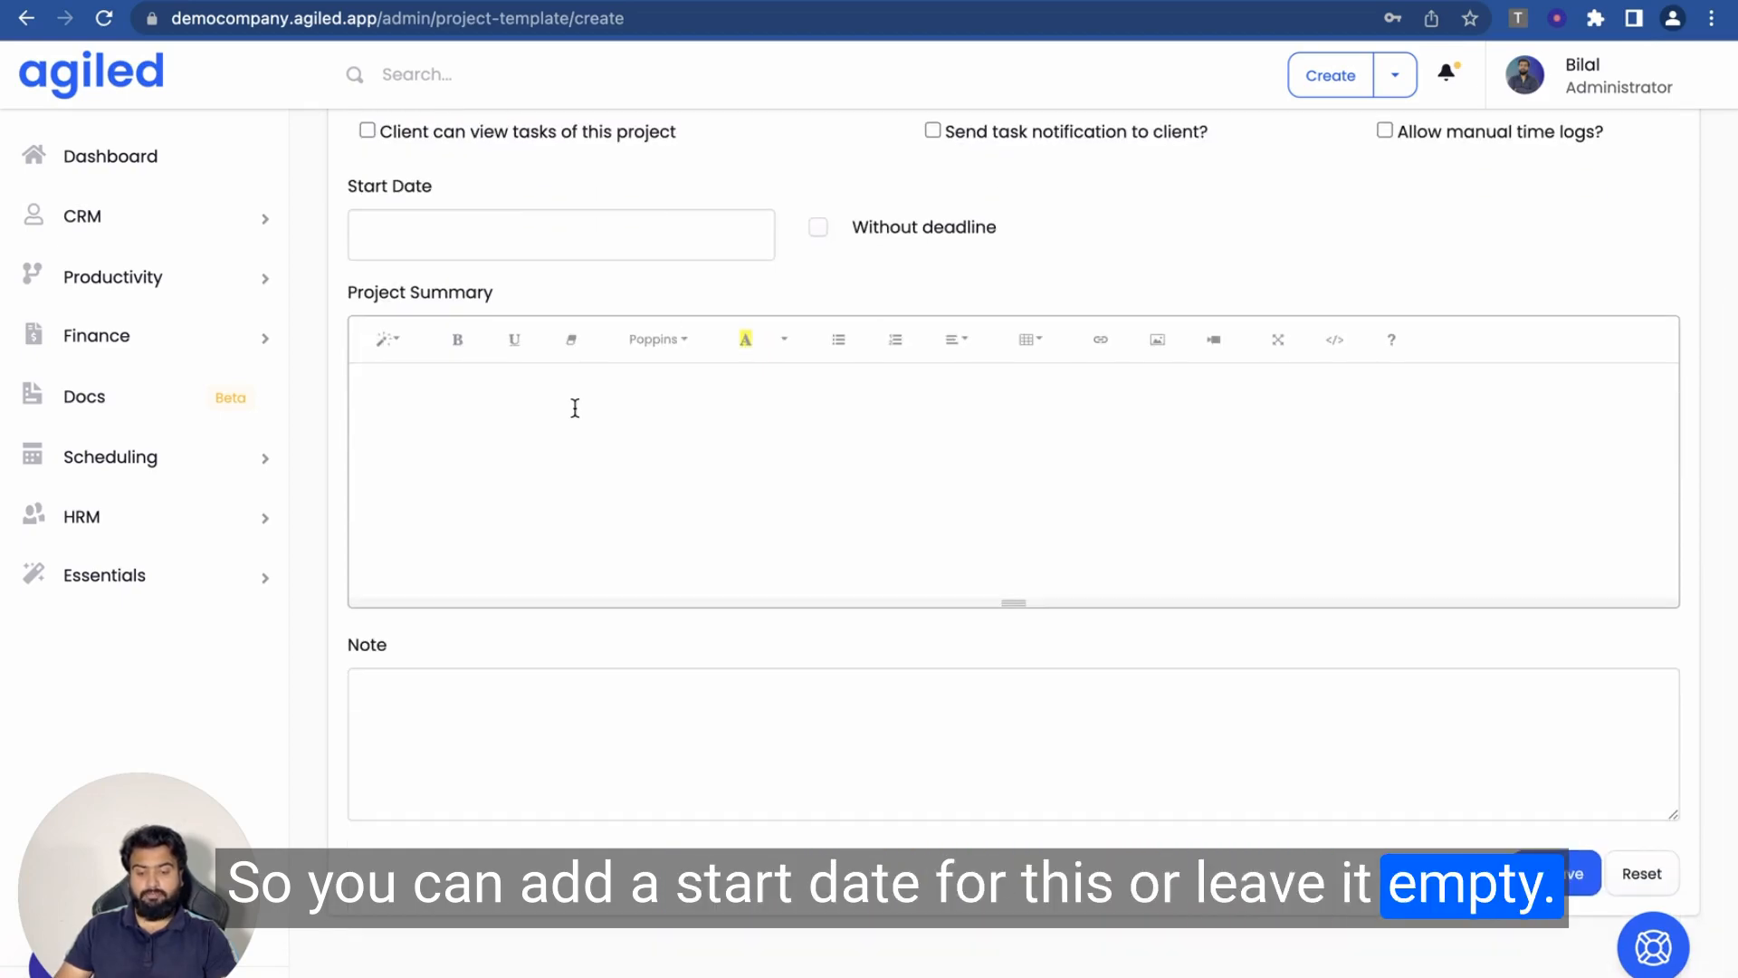
scroll(574, 407, "down", 1)
left_click(456, 370)
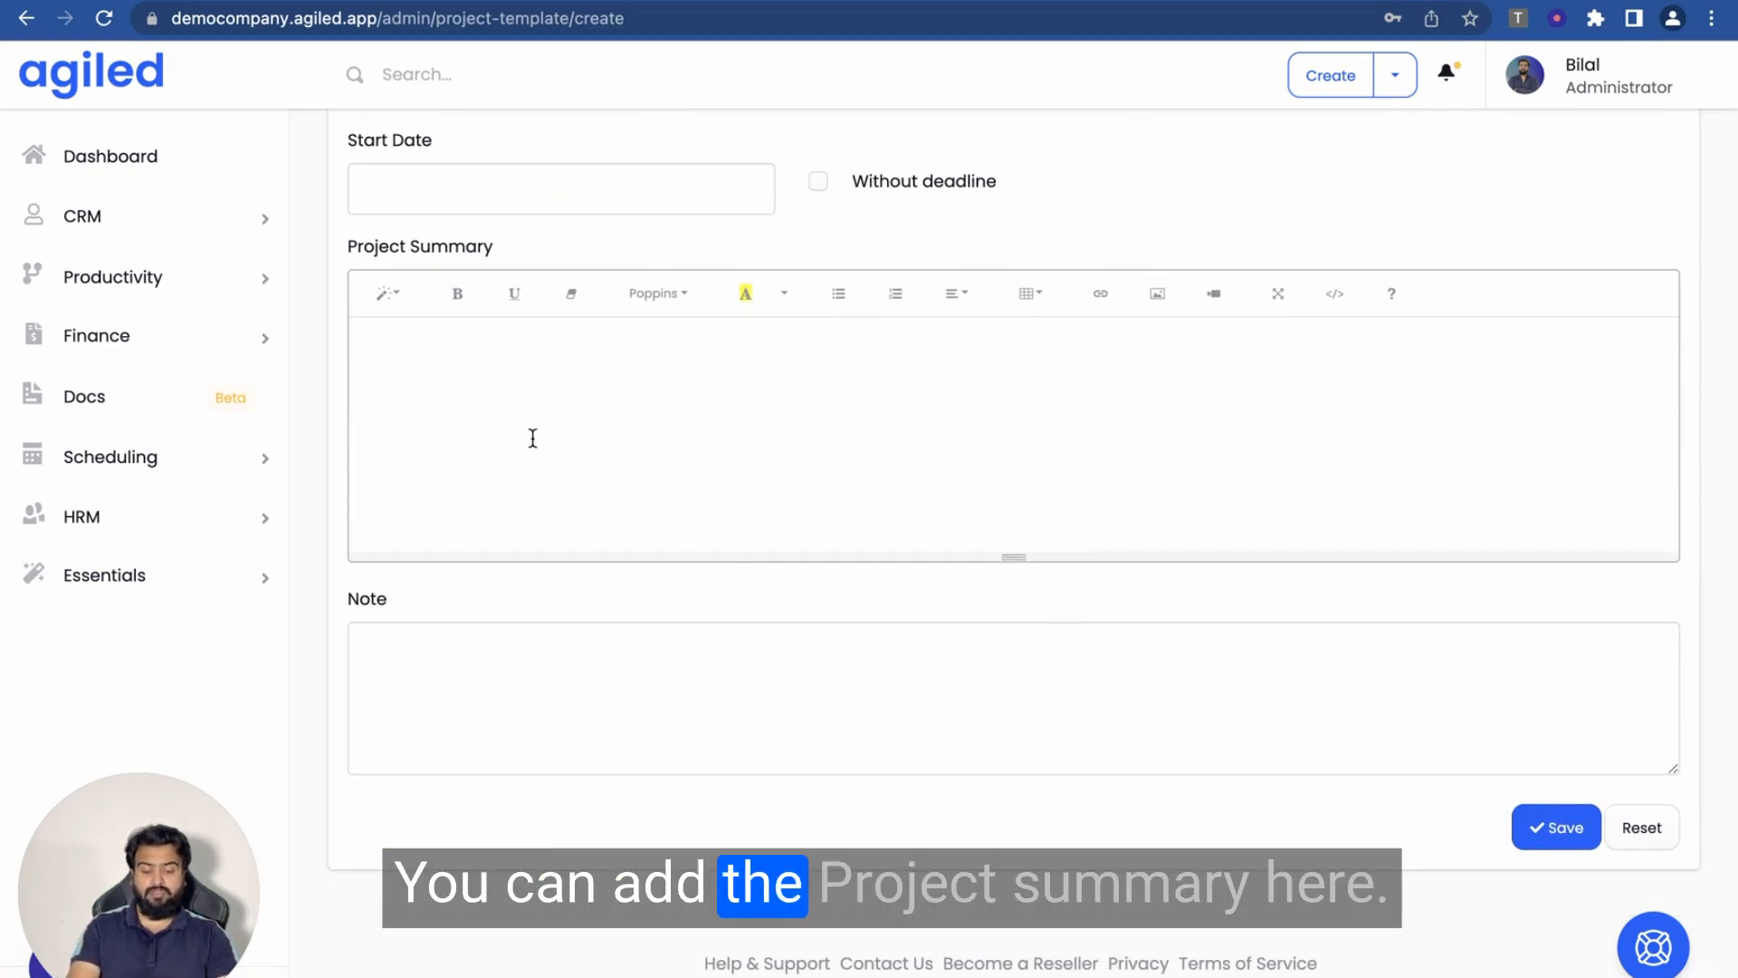
type("This is ")
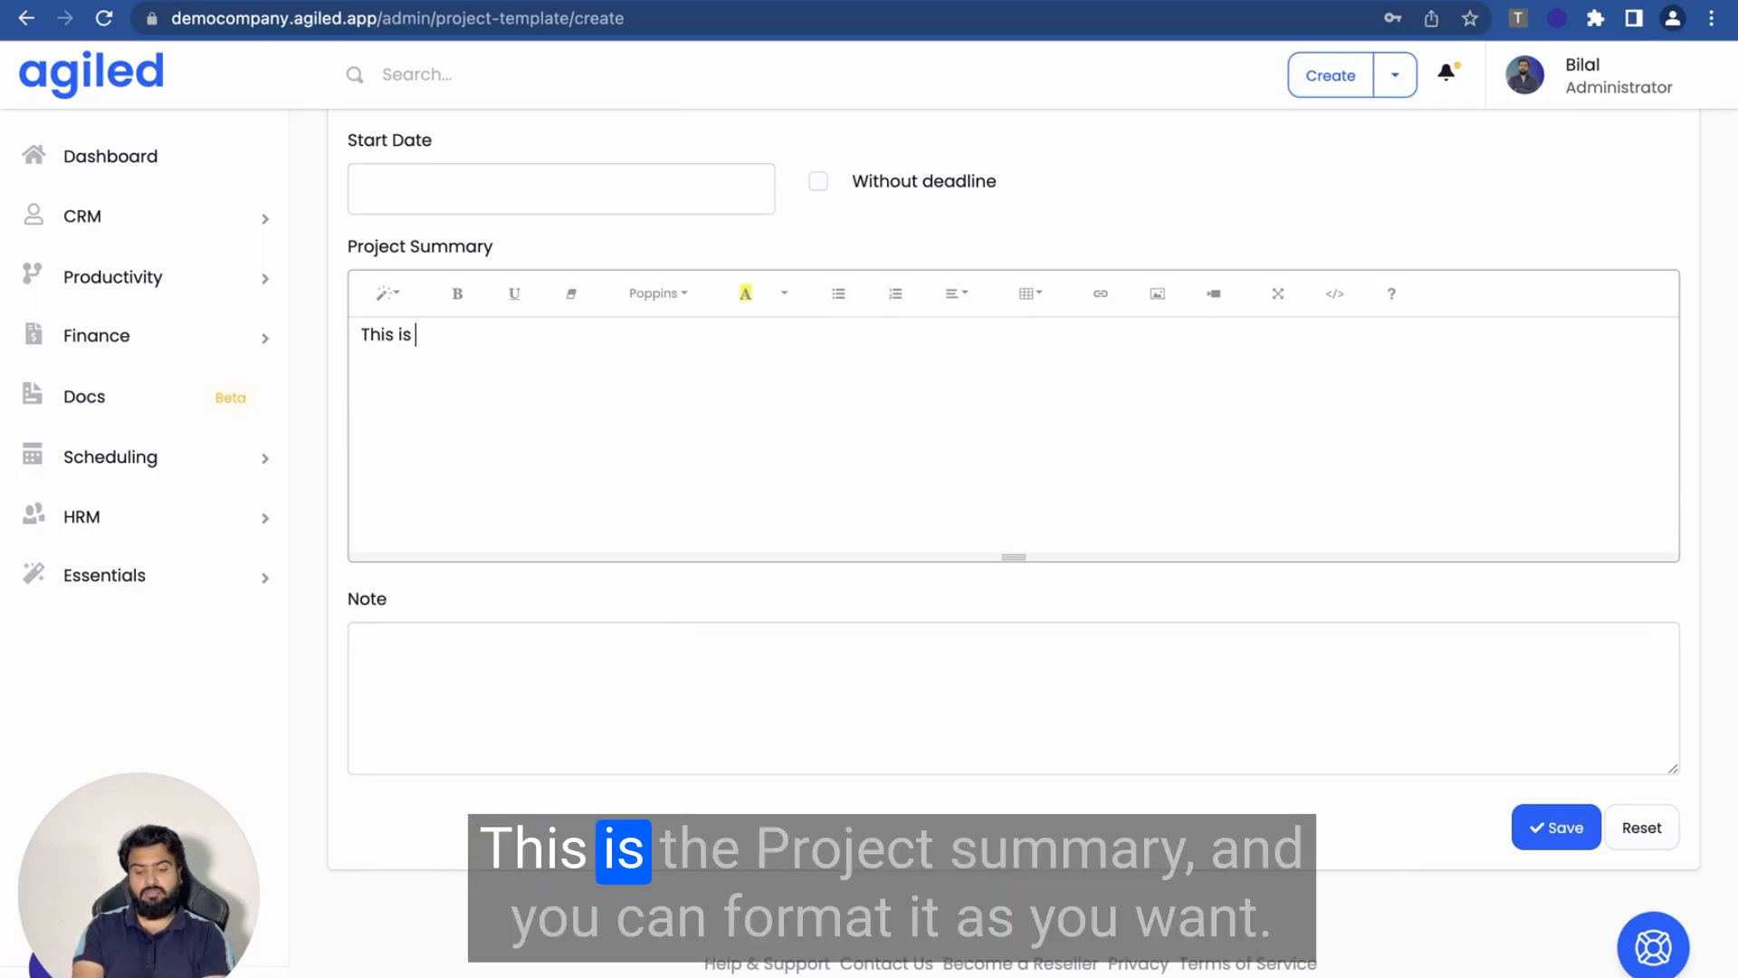
type("the project summer.")
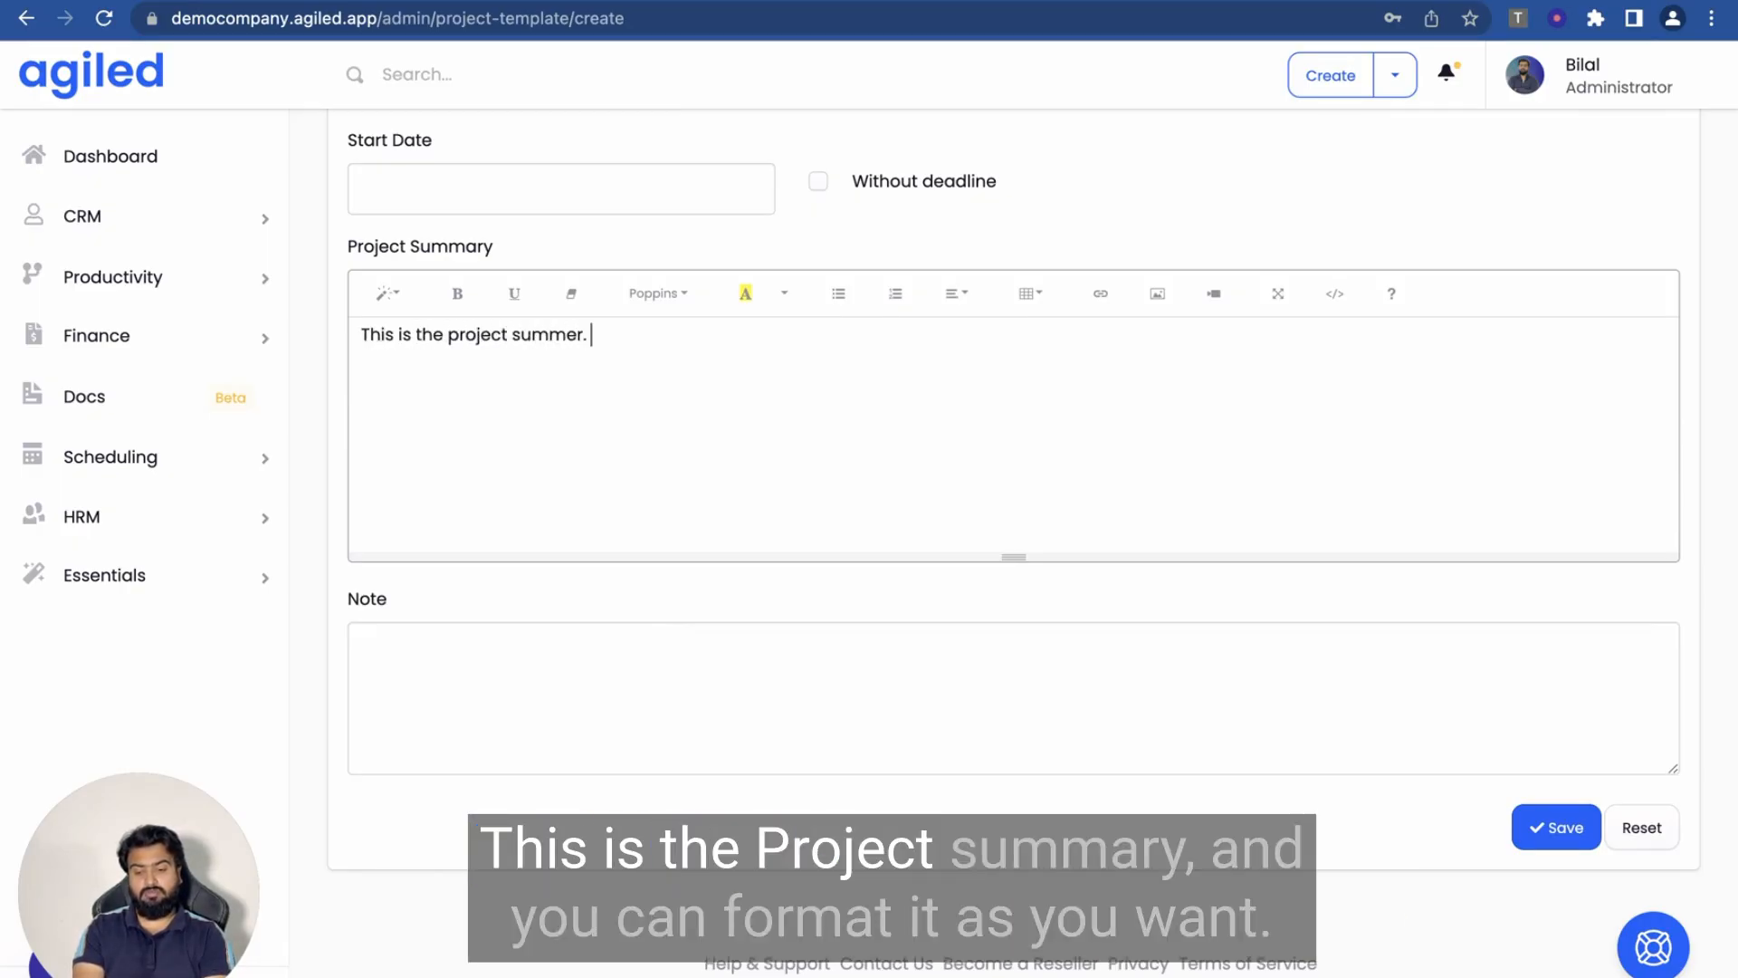
- Keep the summary's Normal text style and save the Web Design Project template
left_click(392, 293)
left_click(784, 376)
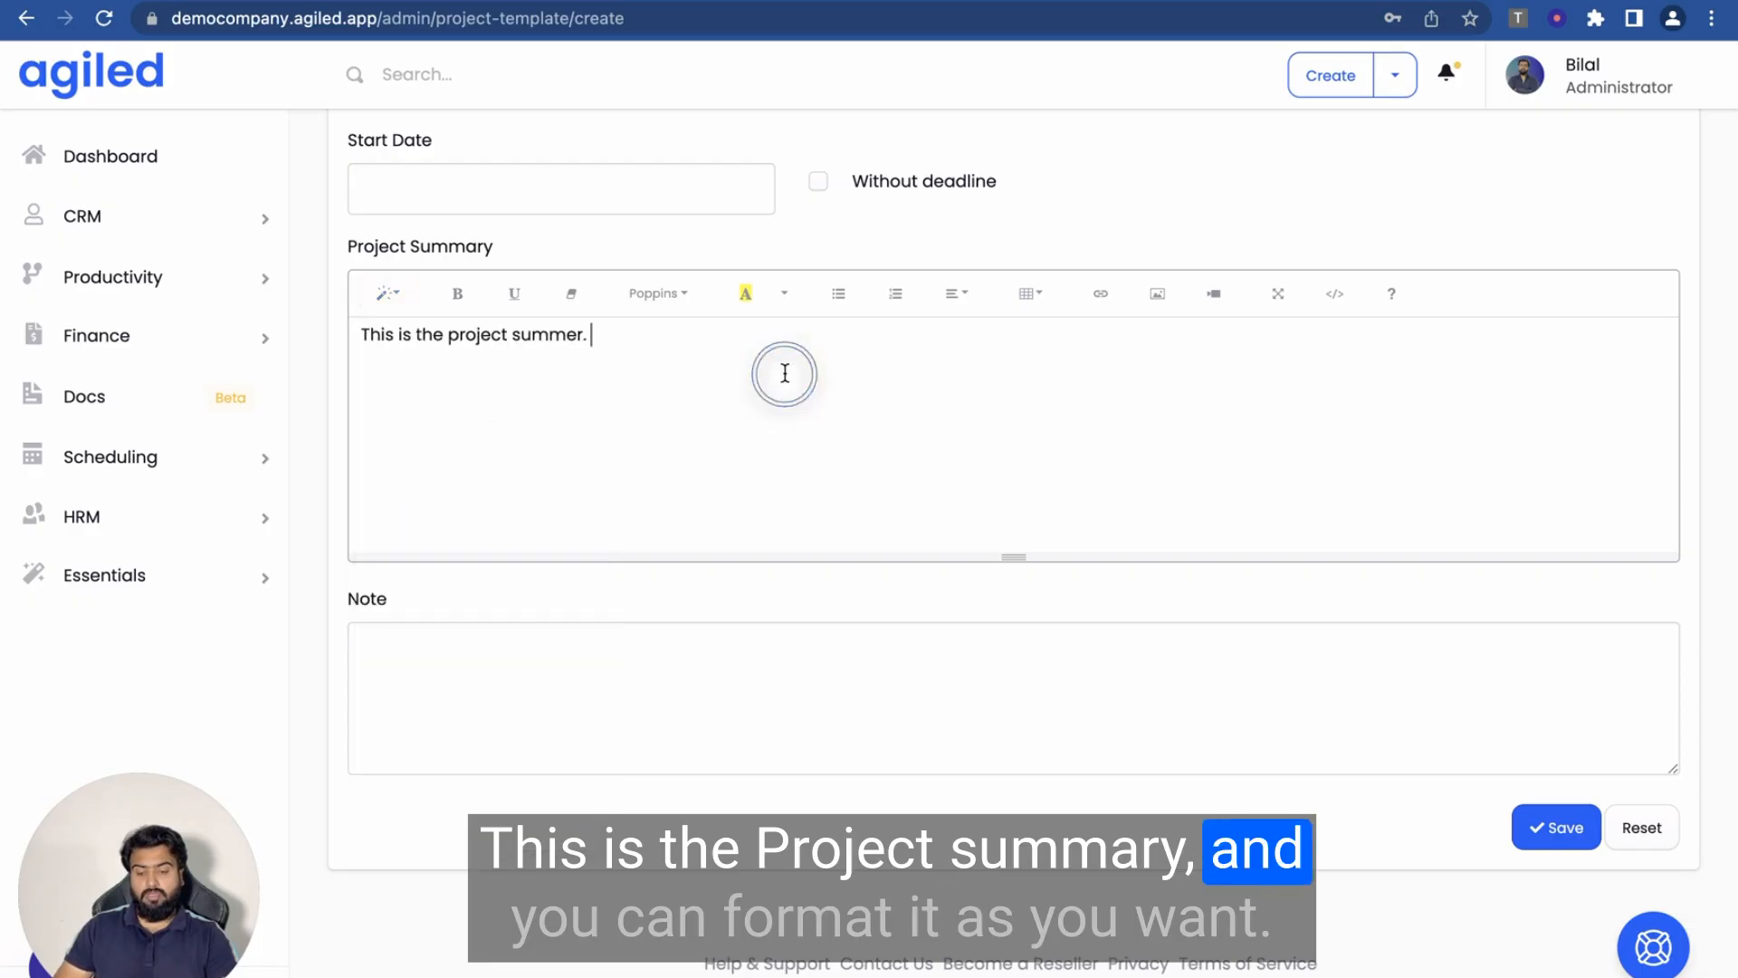
left_click(396, 289)
scroll(454, 616, "down", 1)
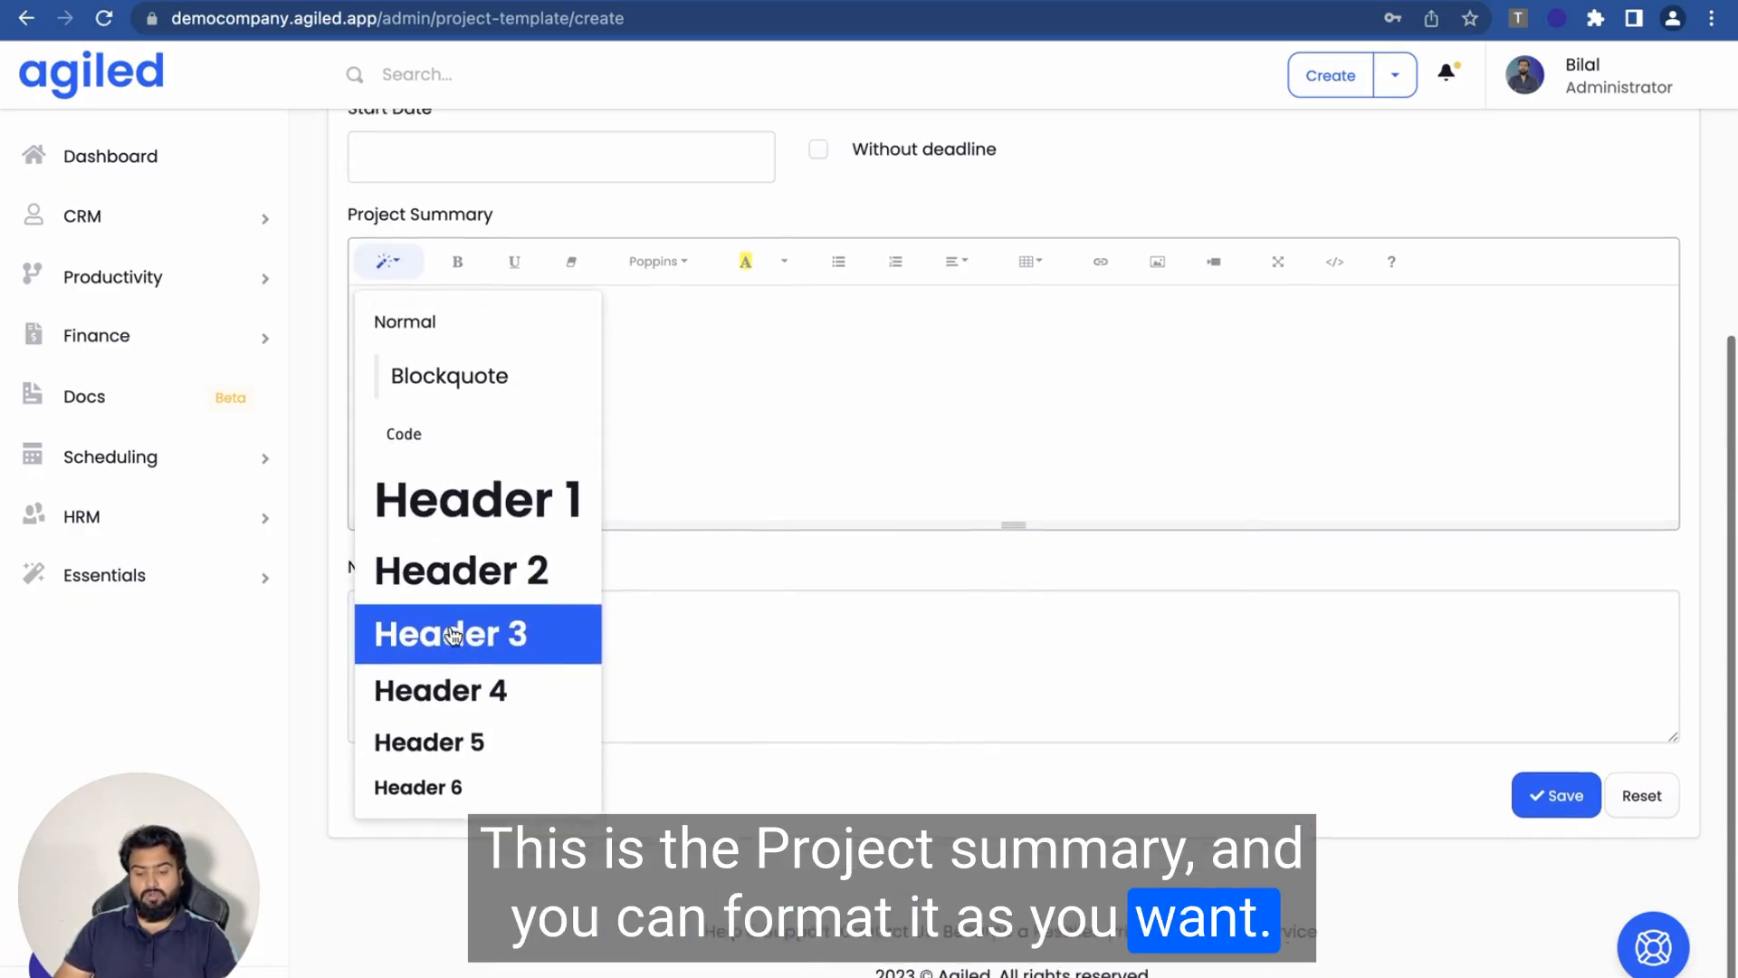
left_click(717, 450)
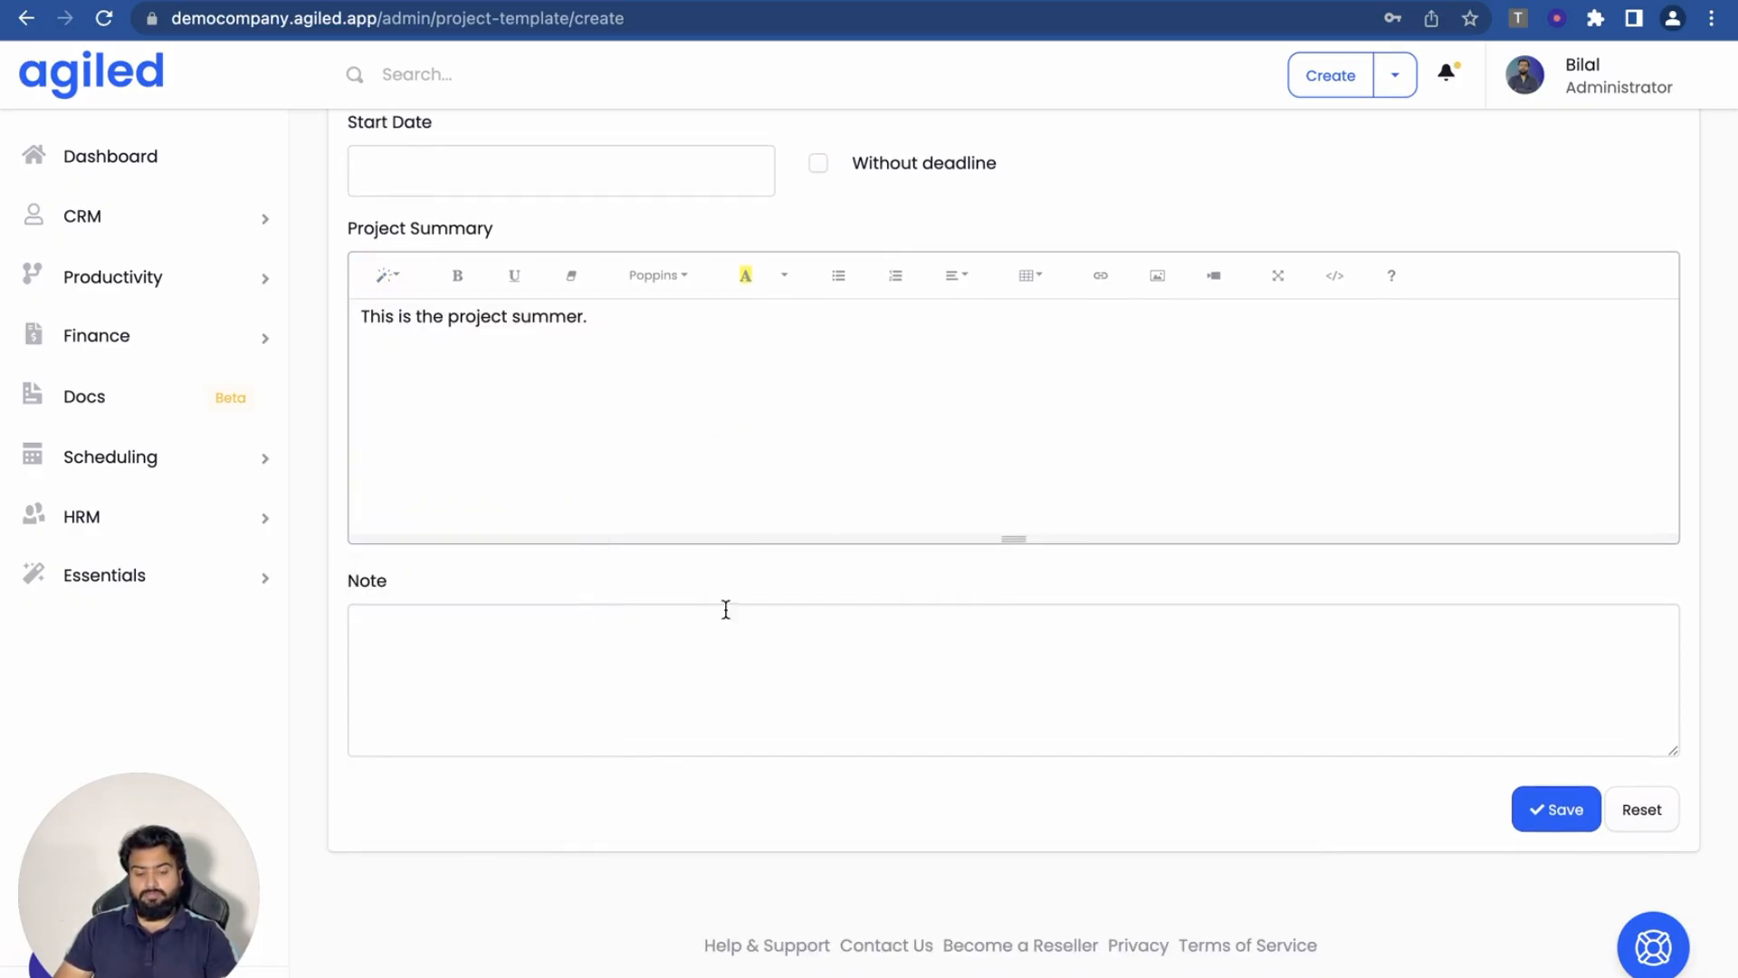
left_click(907, 648)
scroll(977, 609, "up", 5)
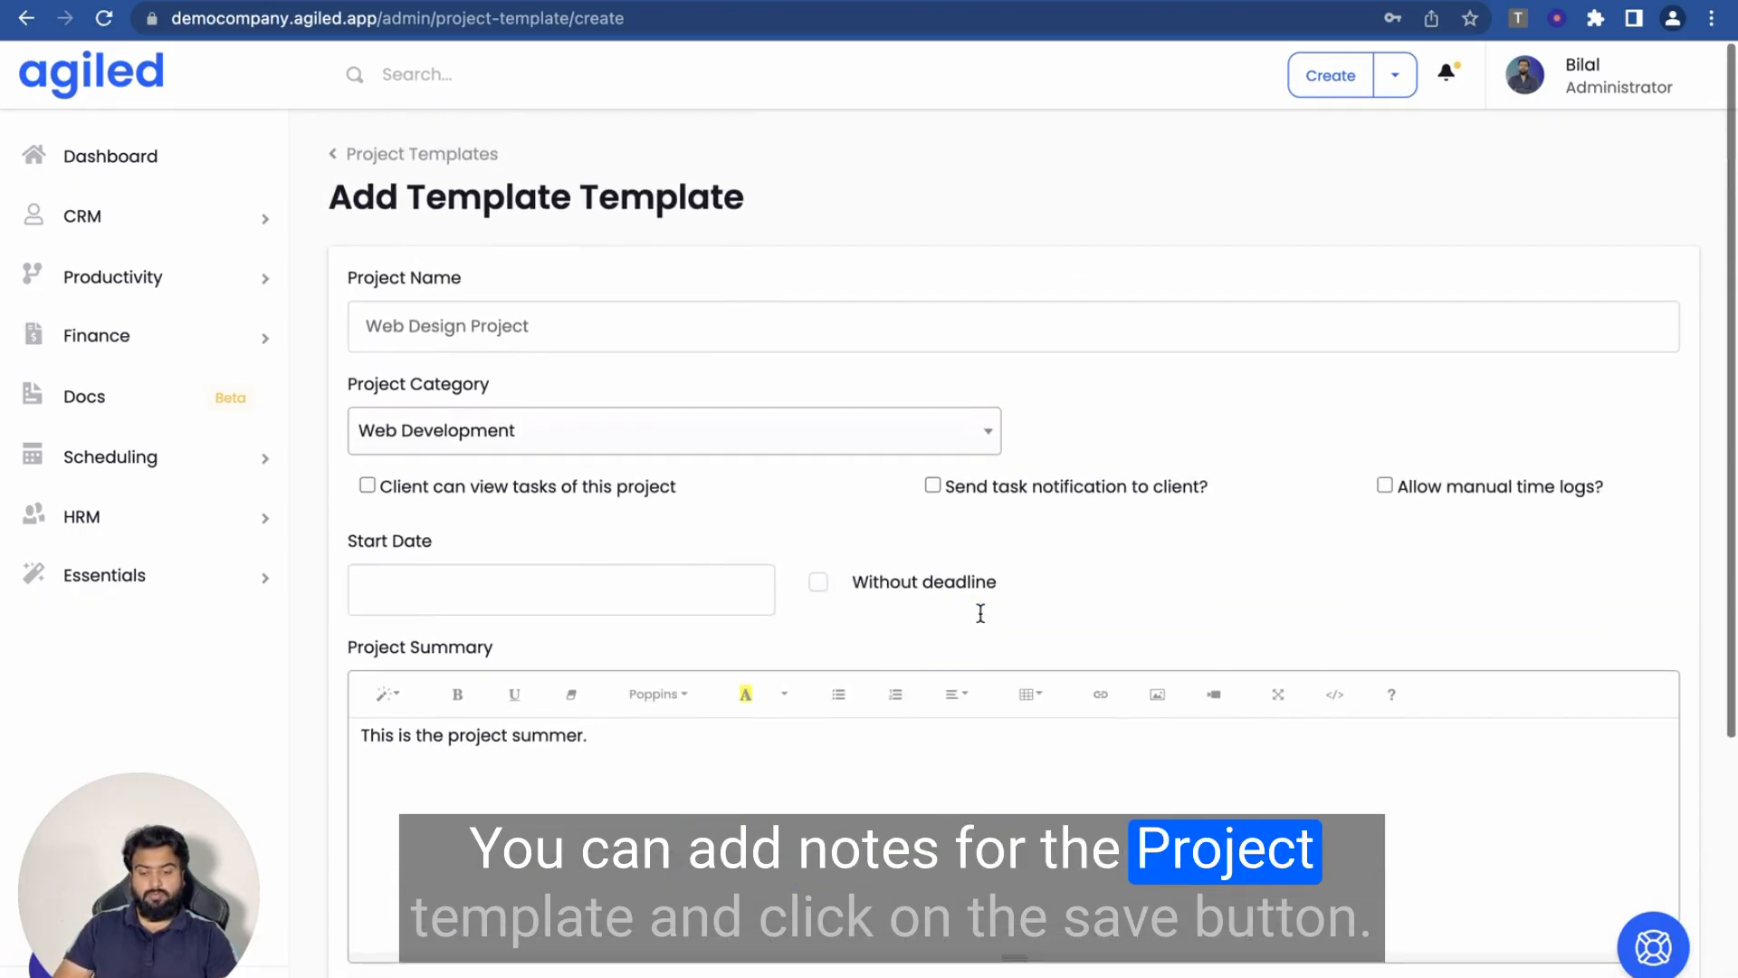
scroll(979, 611, "down", 3)
left_click(1520, 930)
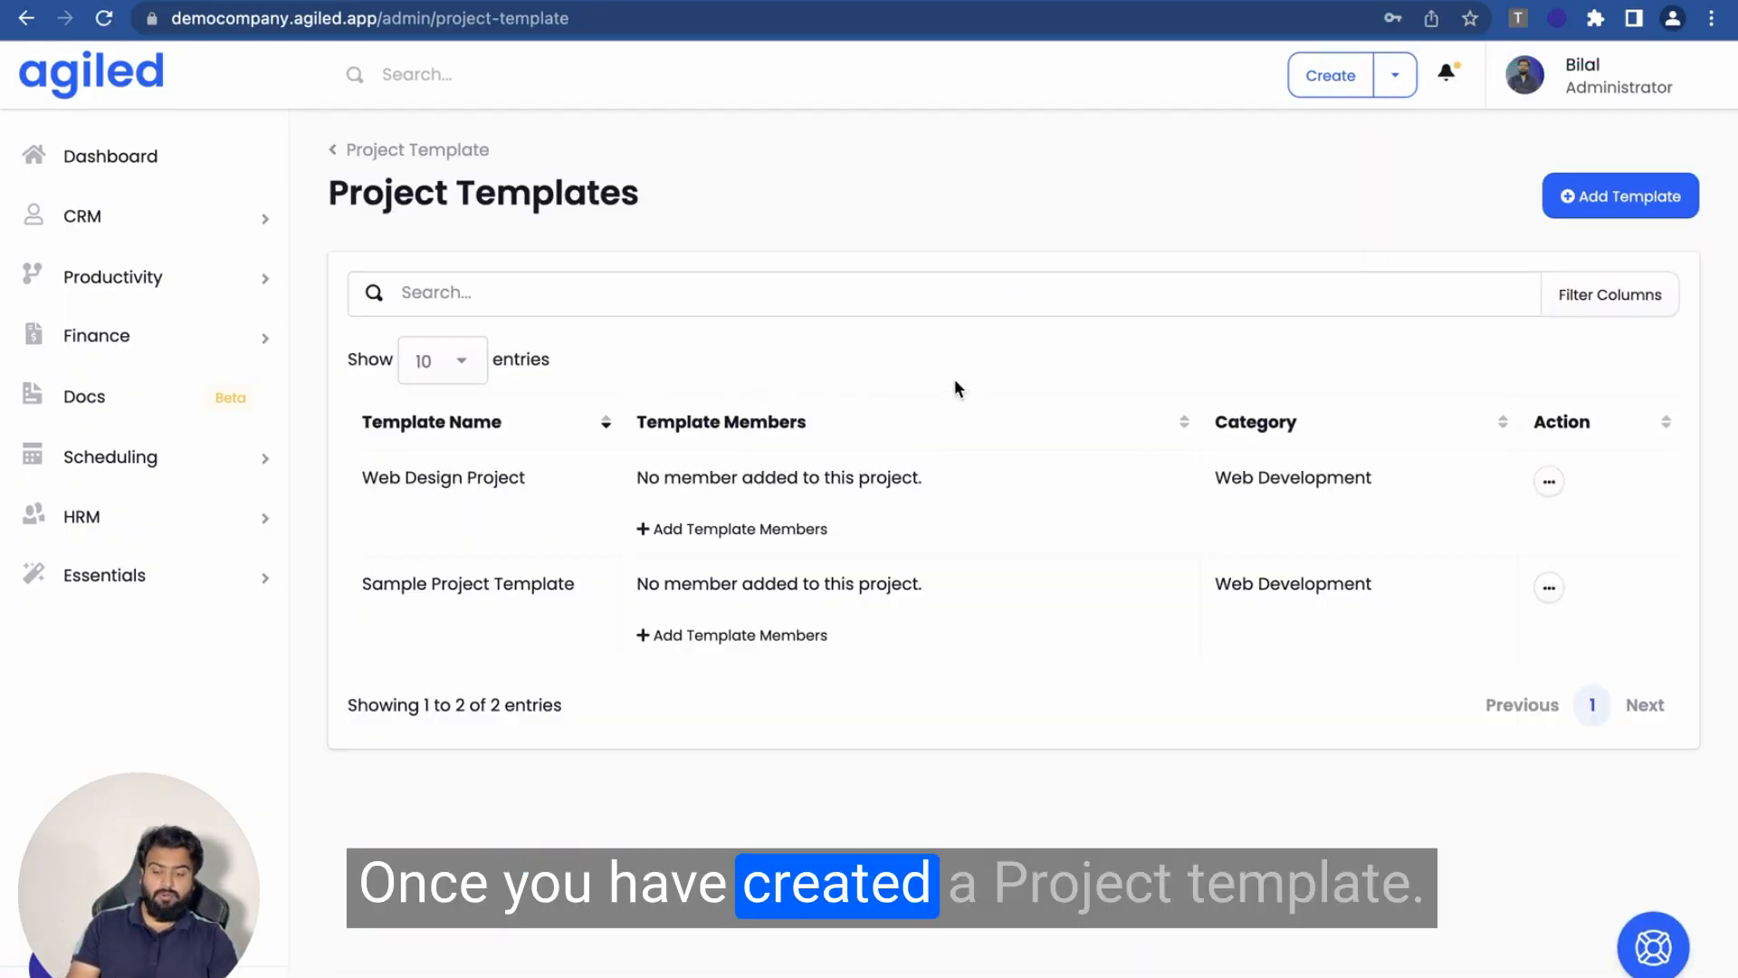
- Open Sample Project Template and go to its Members page
left_click(490, 594)
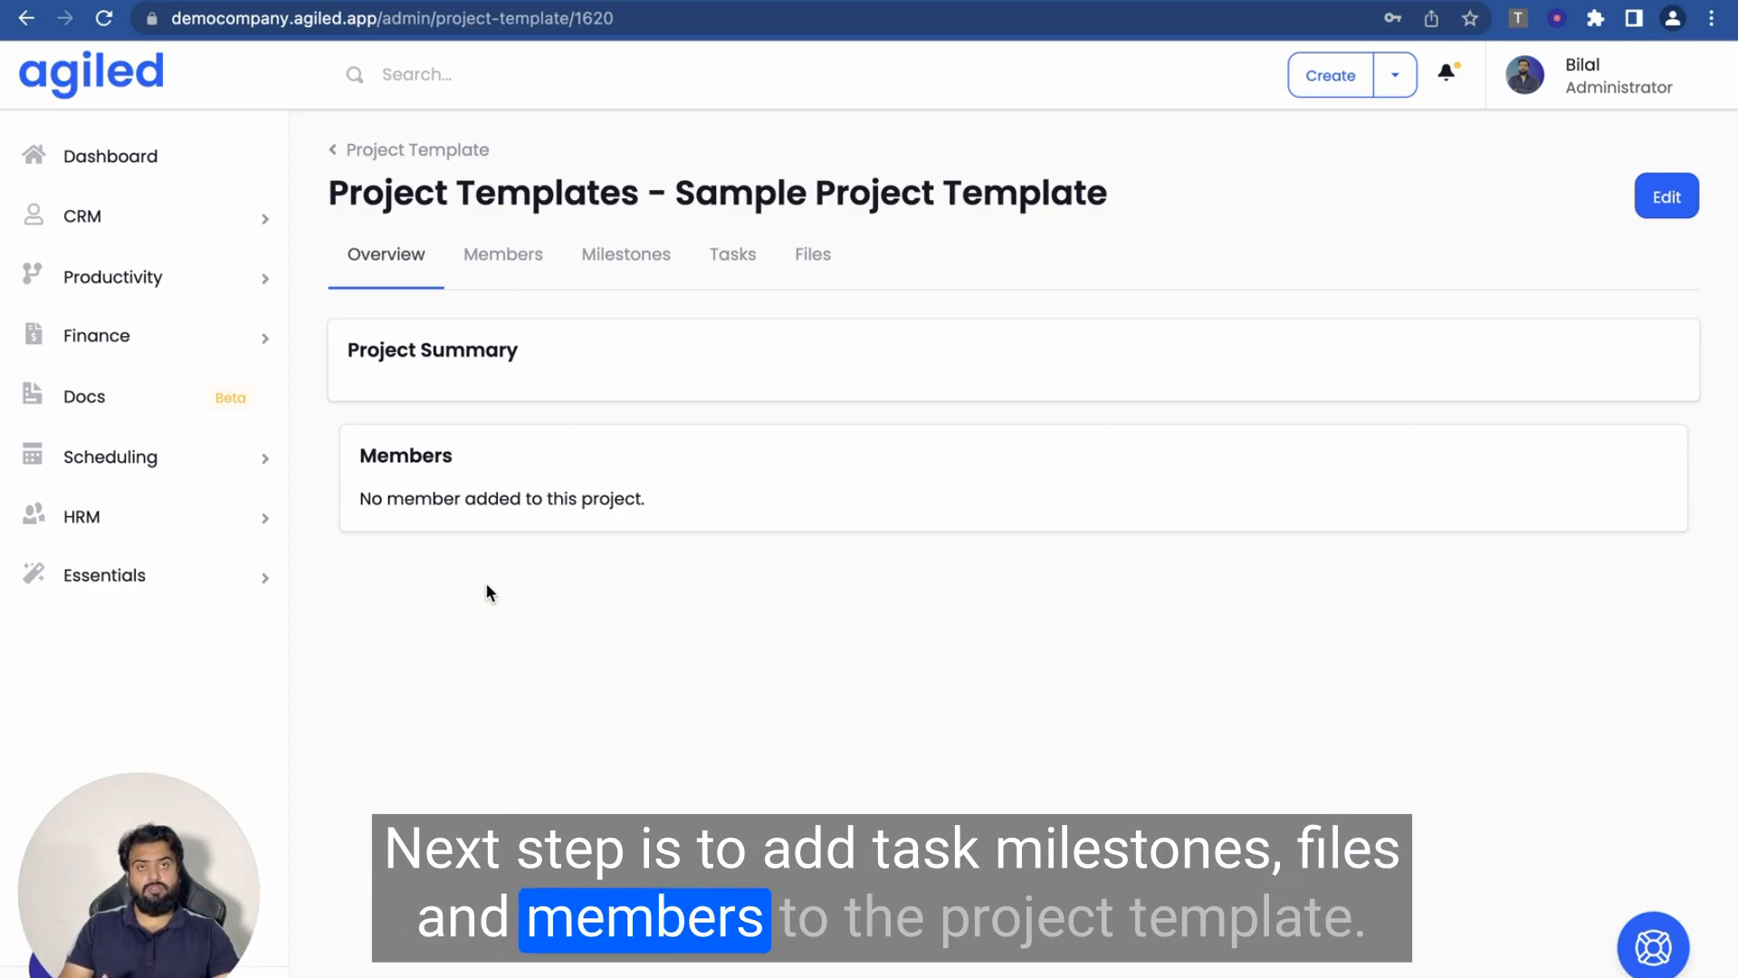
left_click(495, 261)
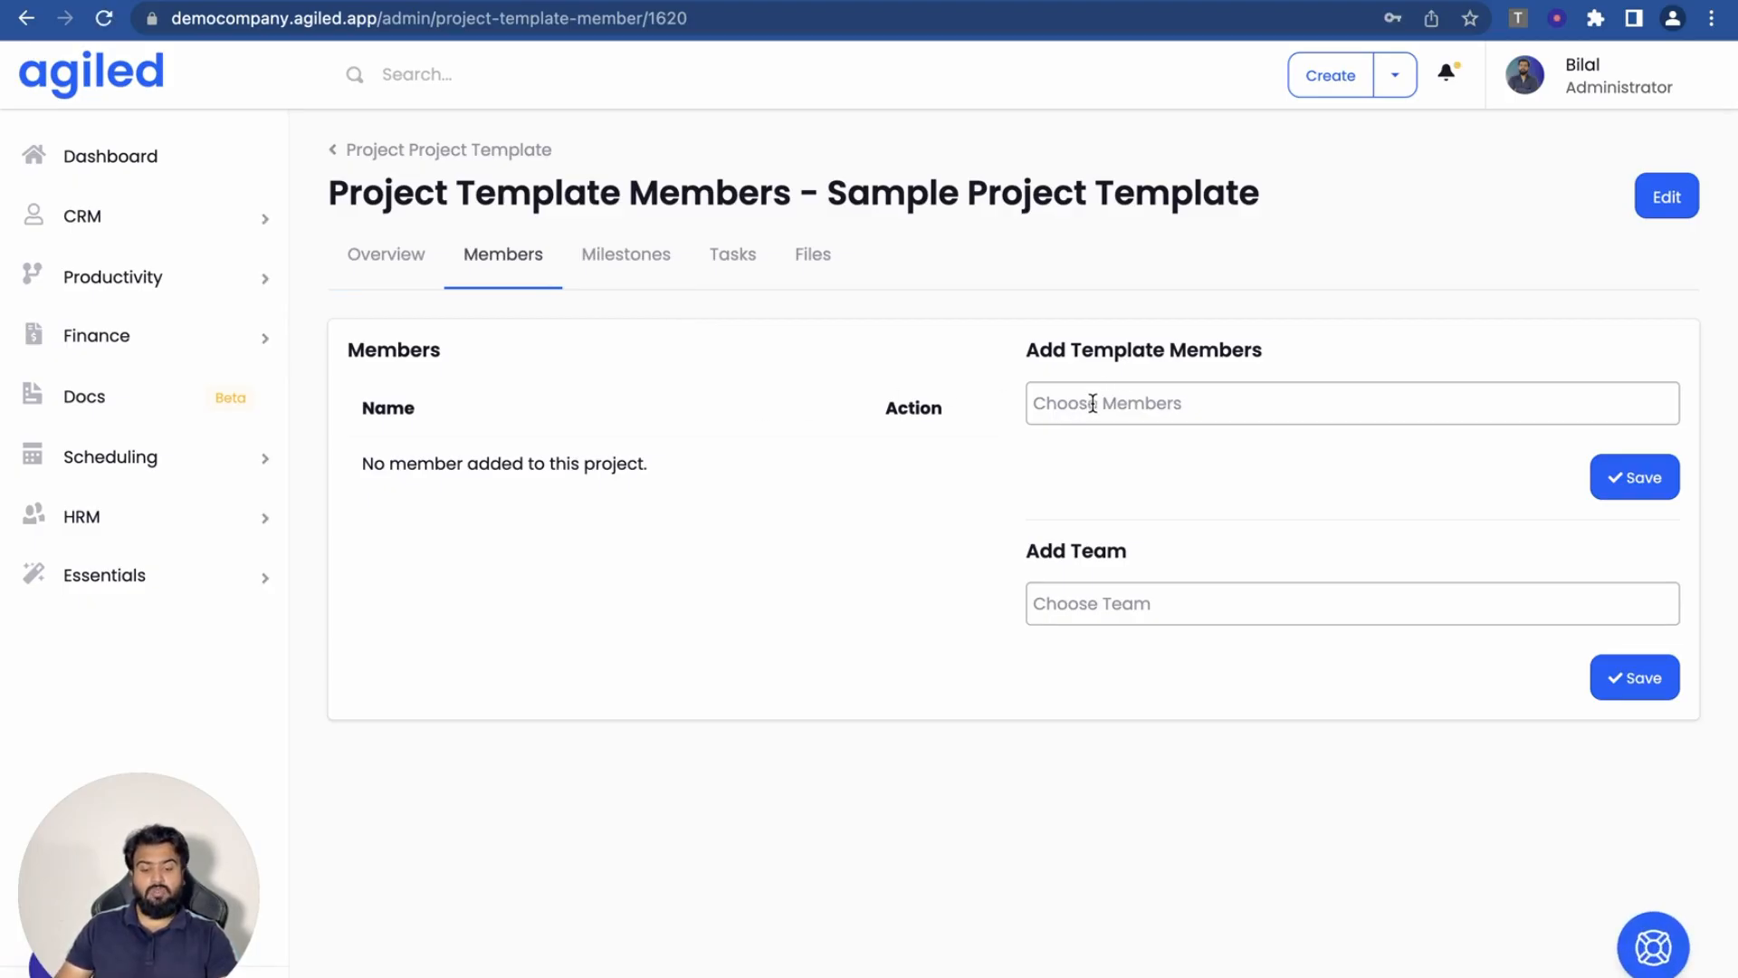
- Leave the team empty and pick your own account as a template member
left_click(1055, 612)
left_click(857, 584)
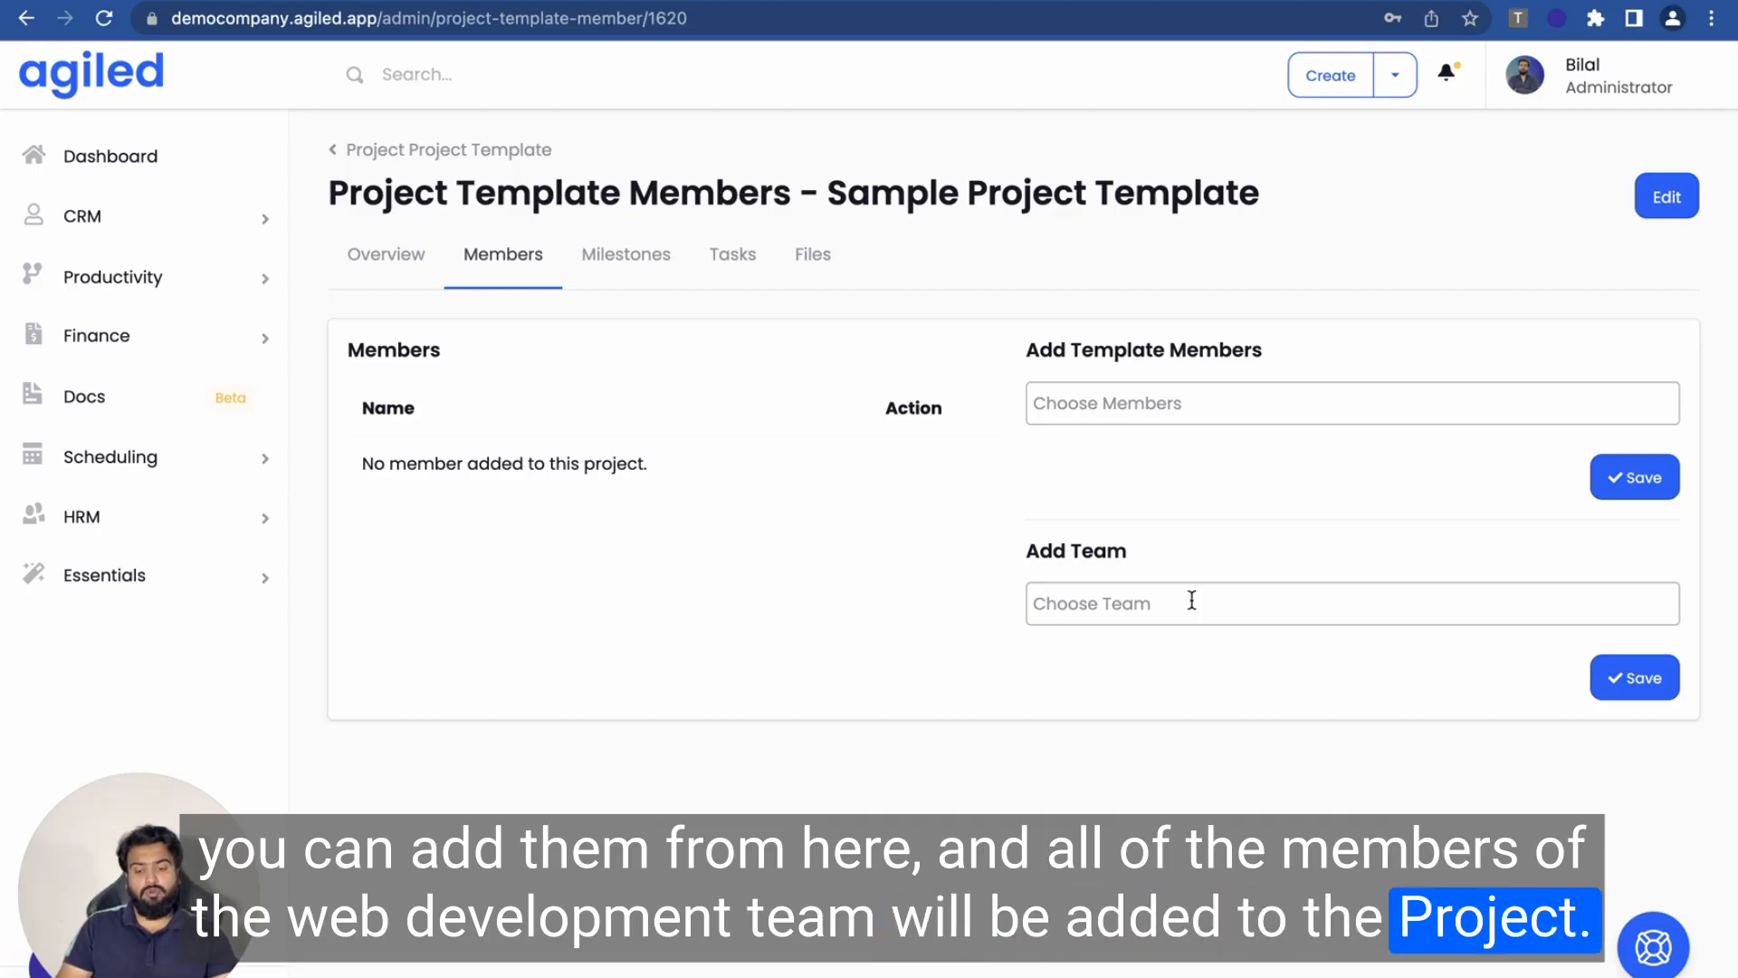
left_click(1124, 405)
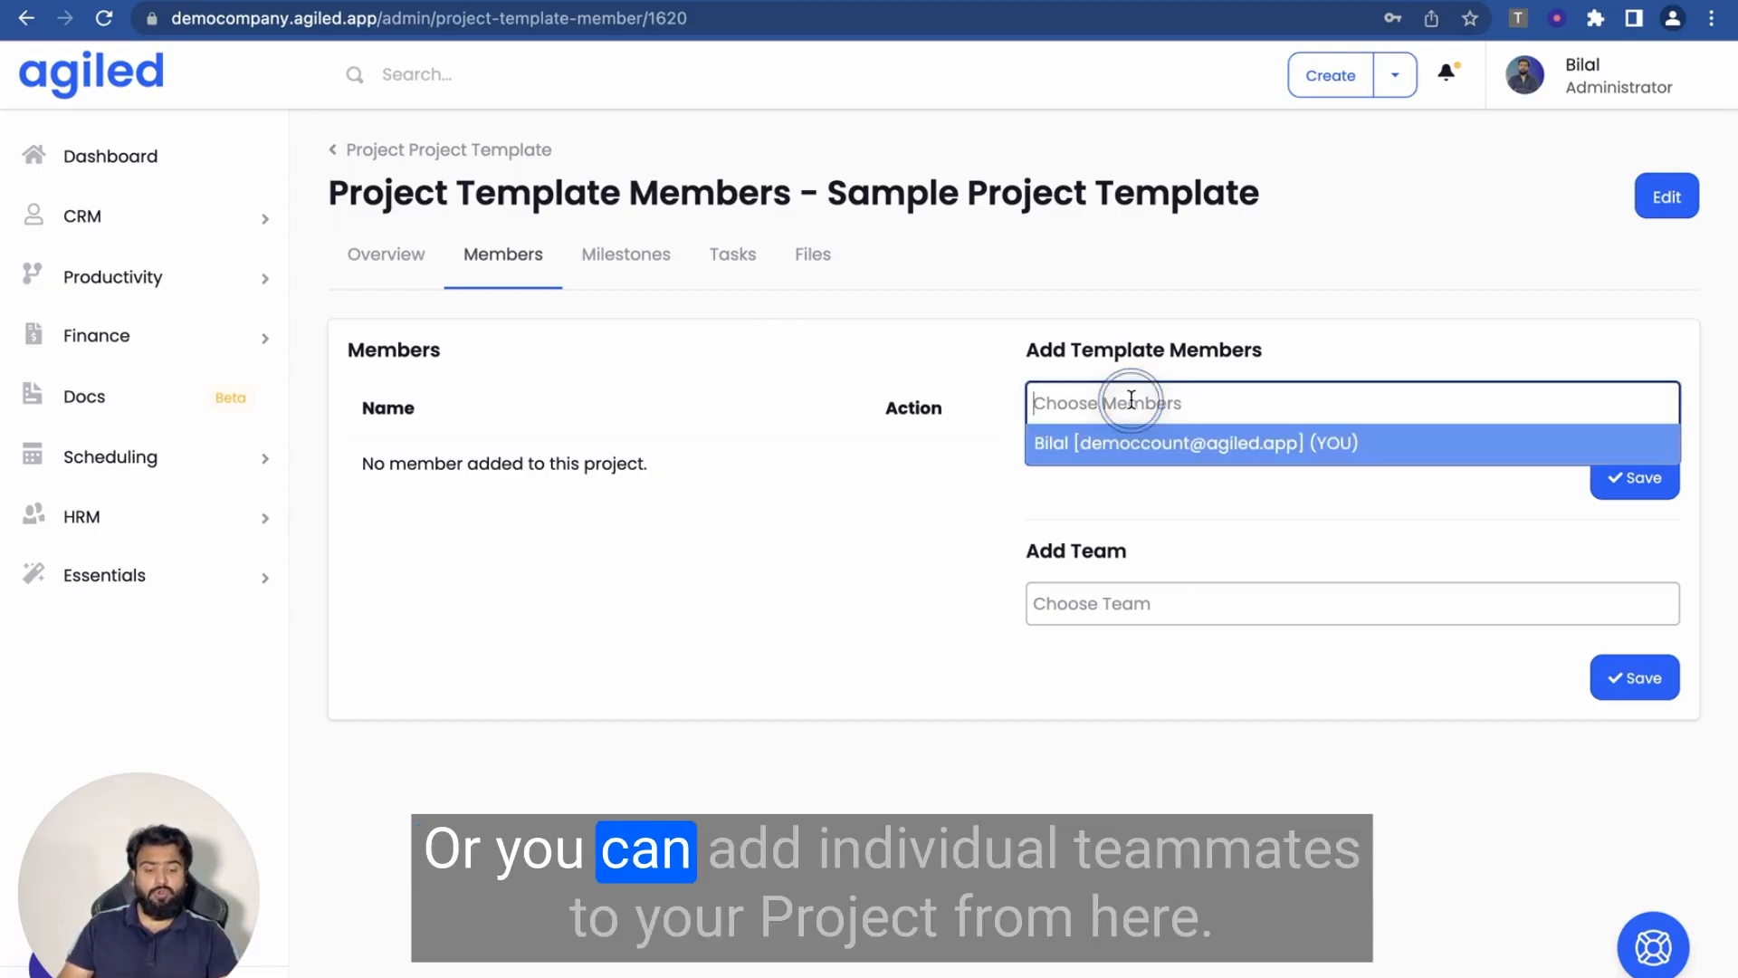
left_click(1115, 454)
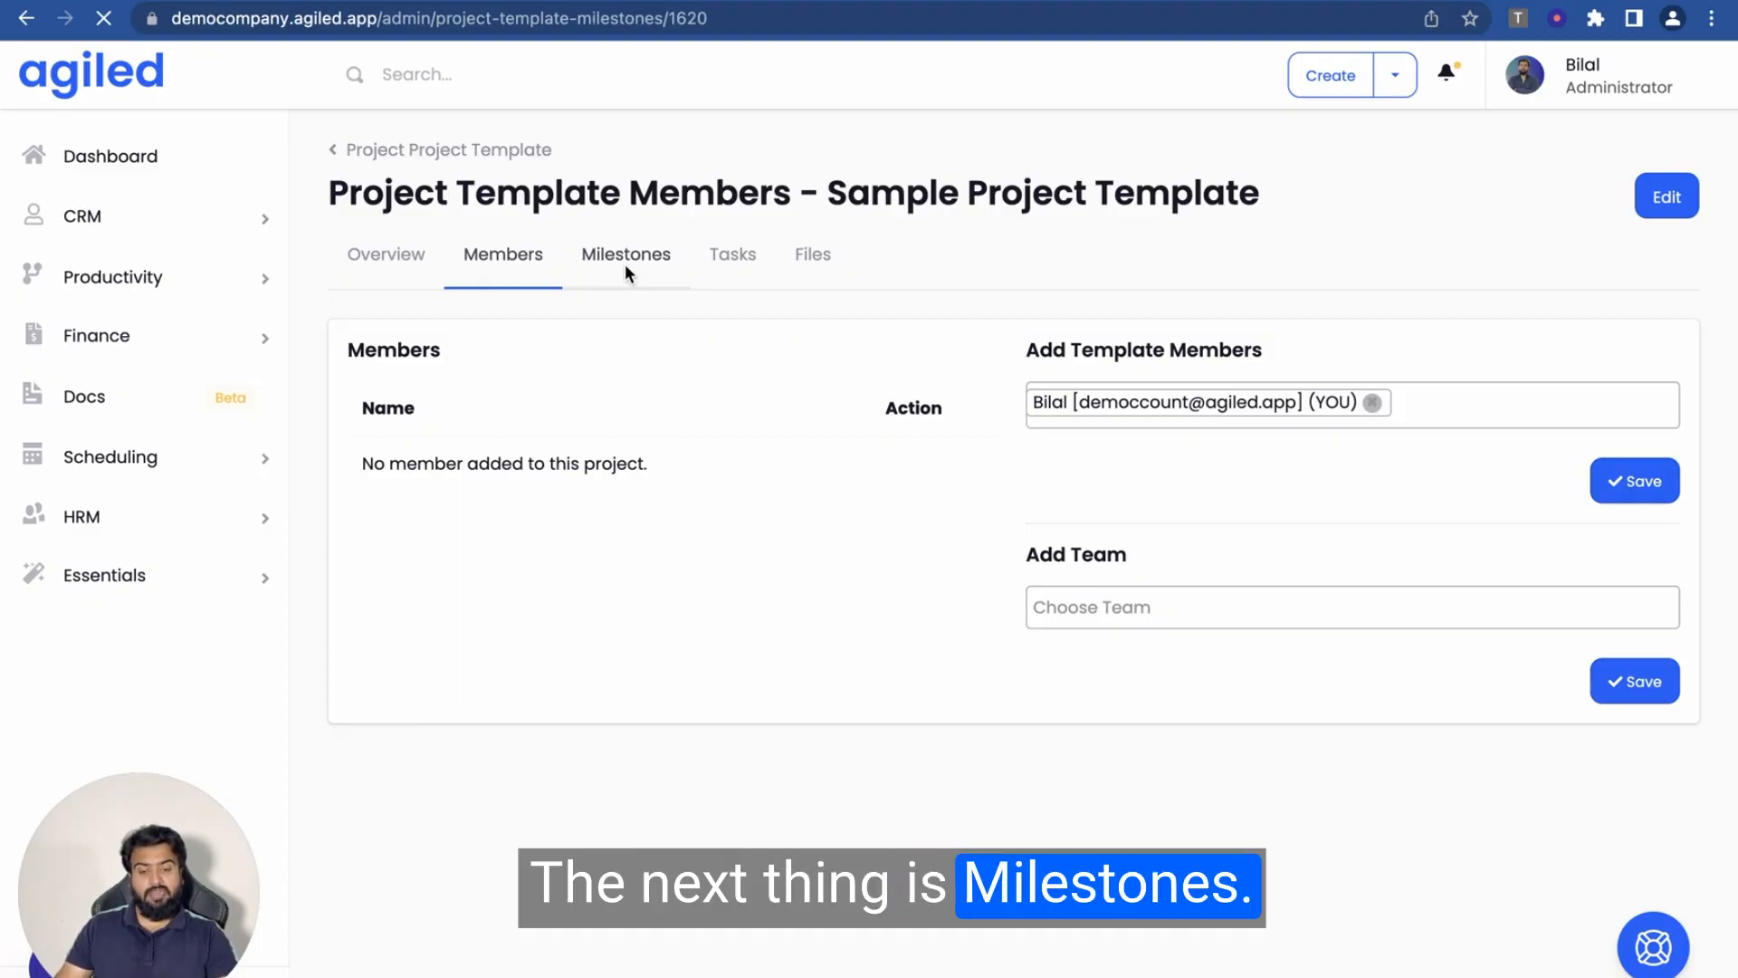
- Enter milestone title Milestone 1, keep Incomplete status and USD, and set cost 300
scroll(562, 508, "down", 3)
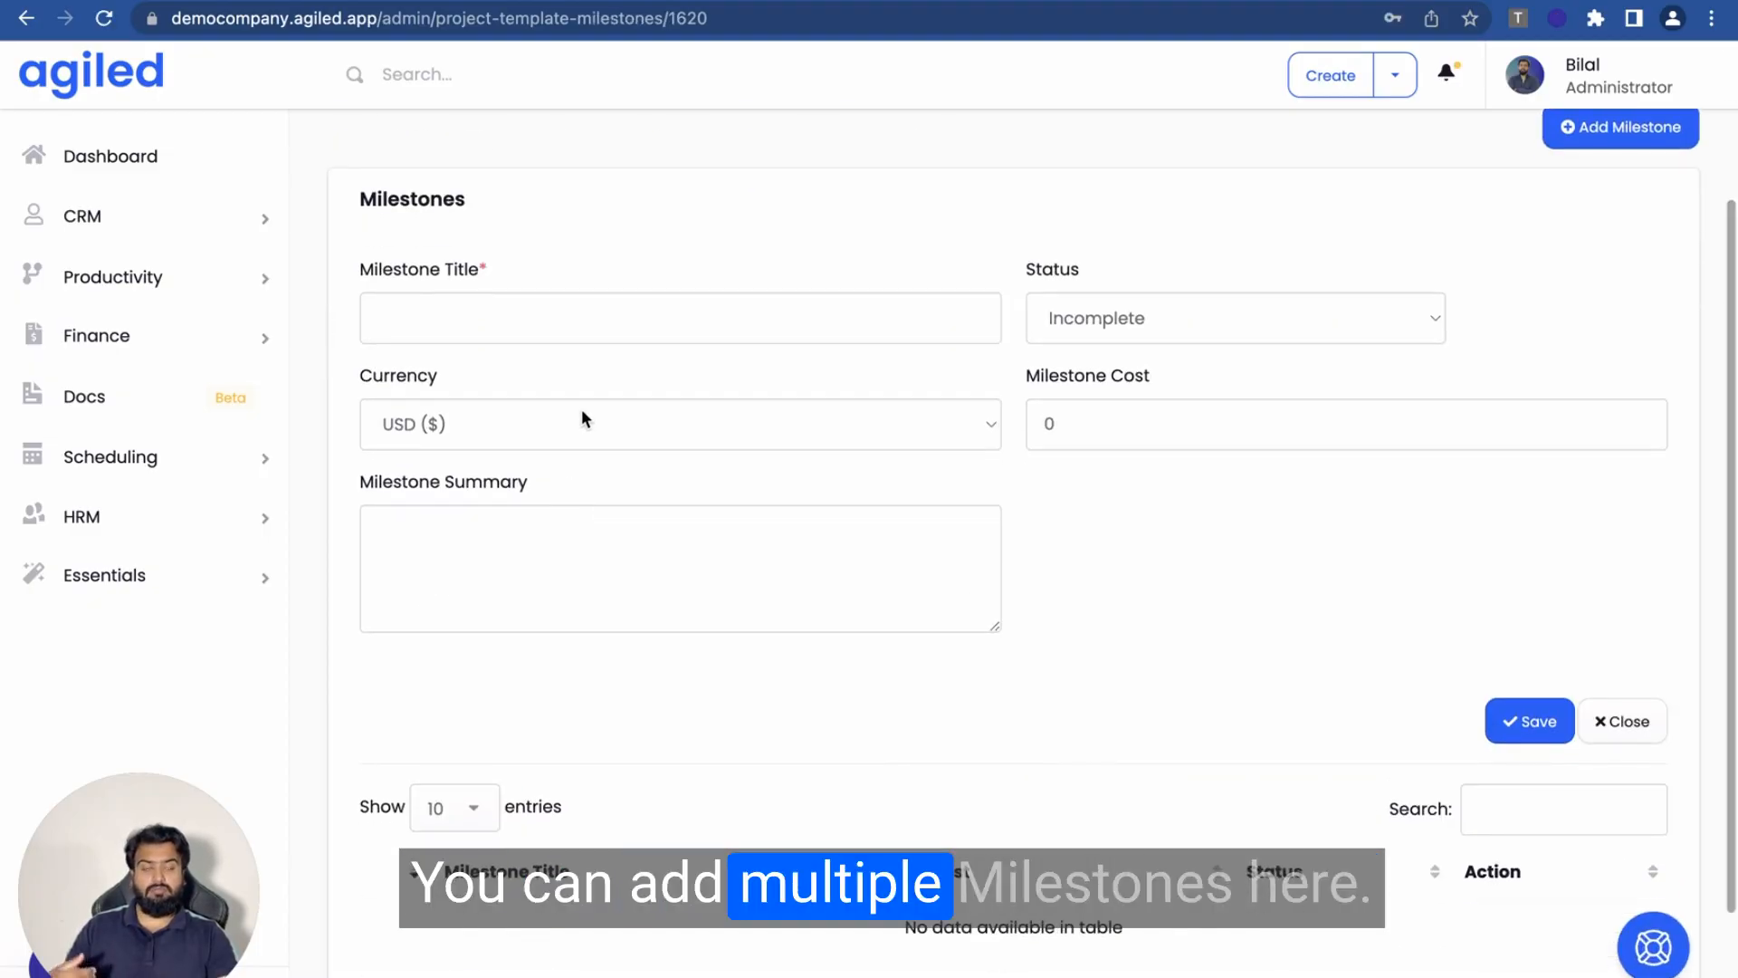
left_click(582, 312)
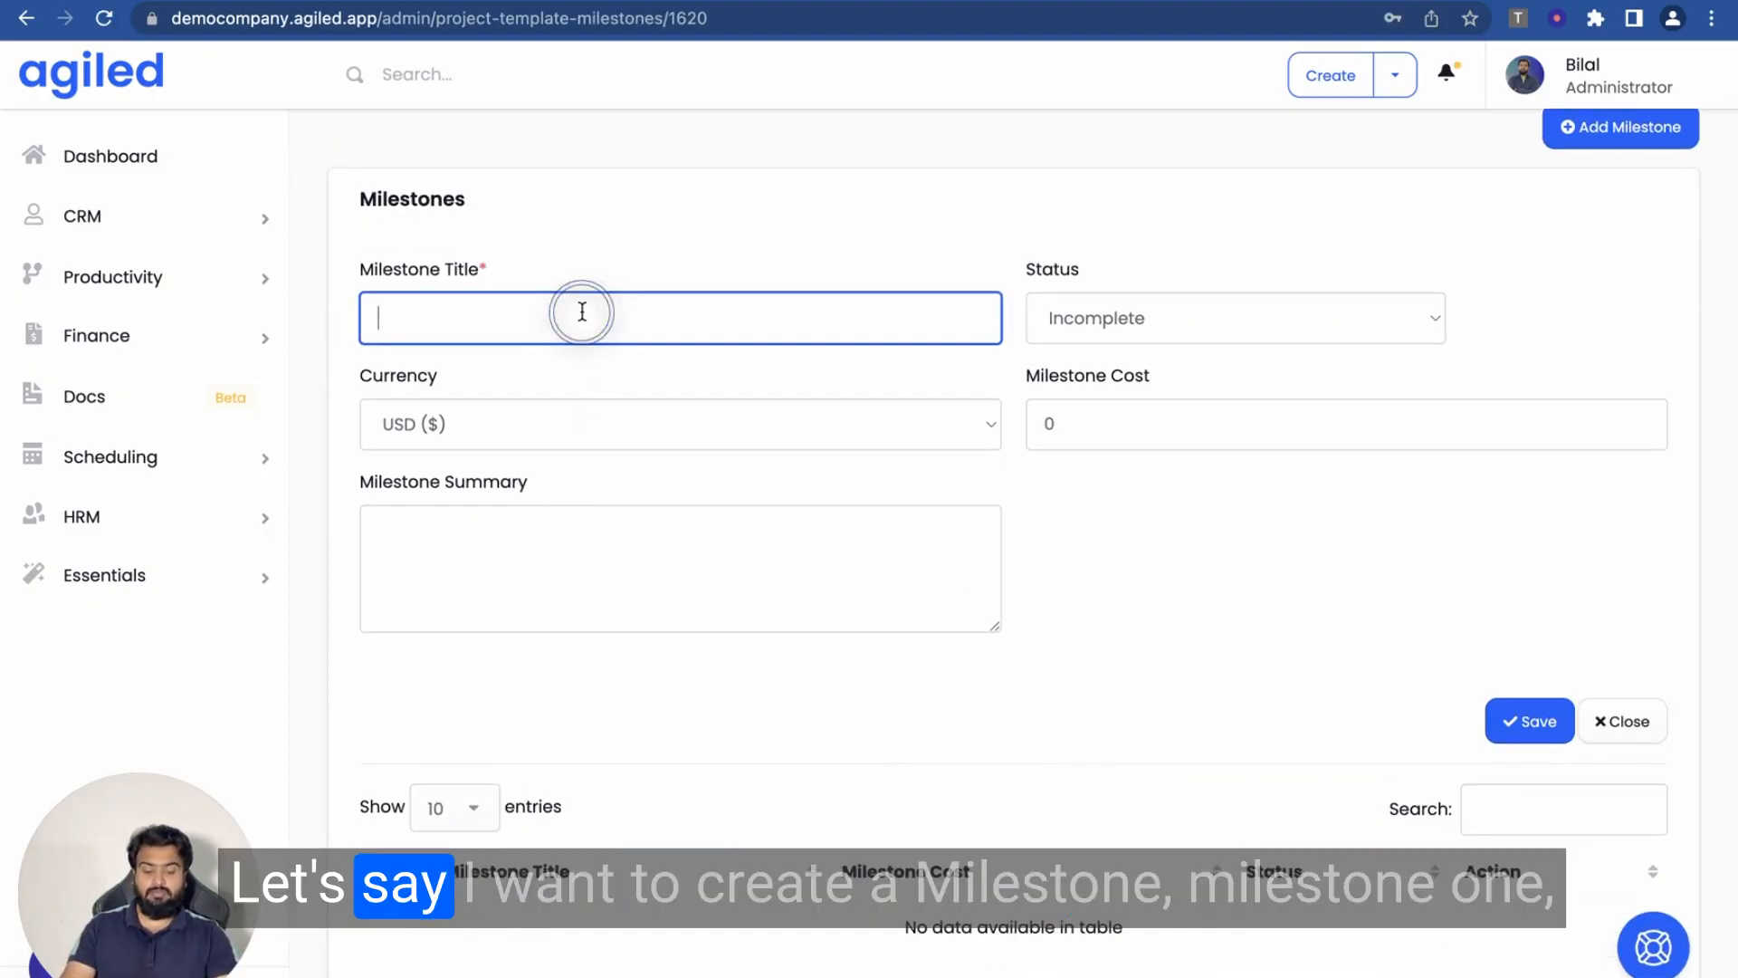
type("Mi")
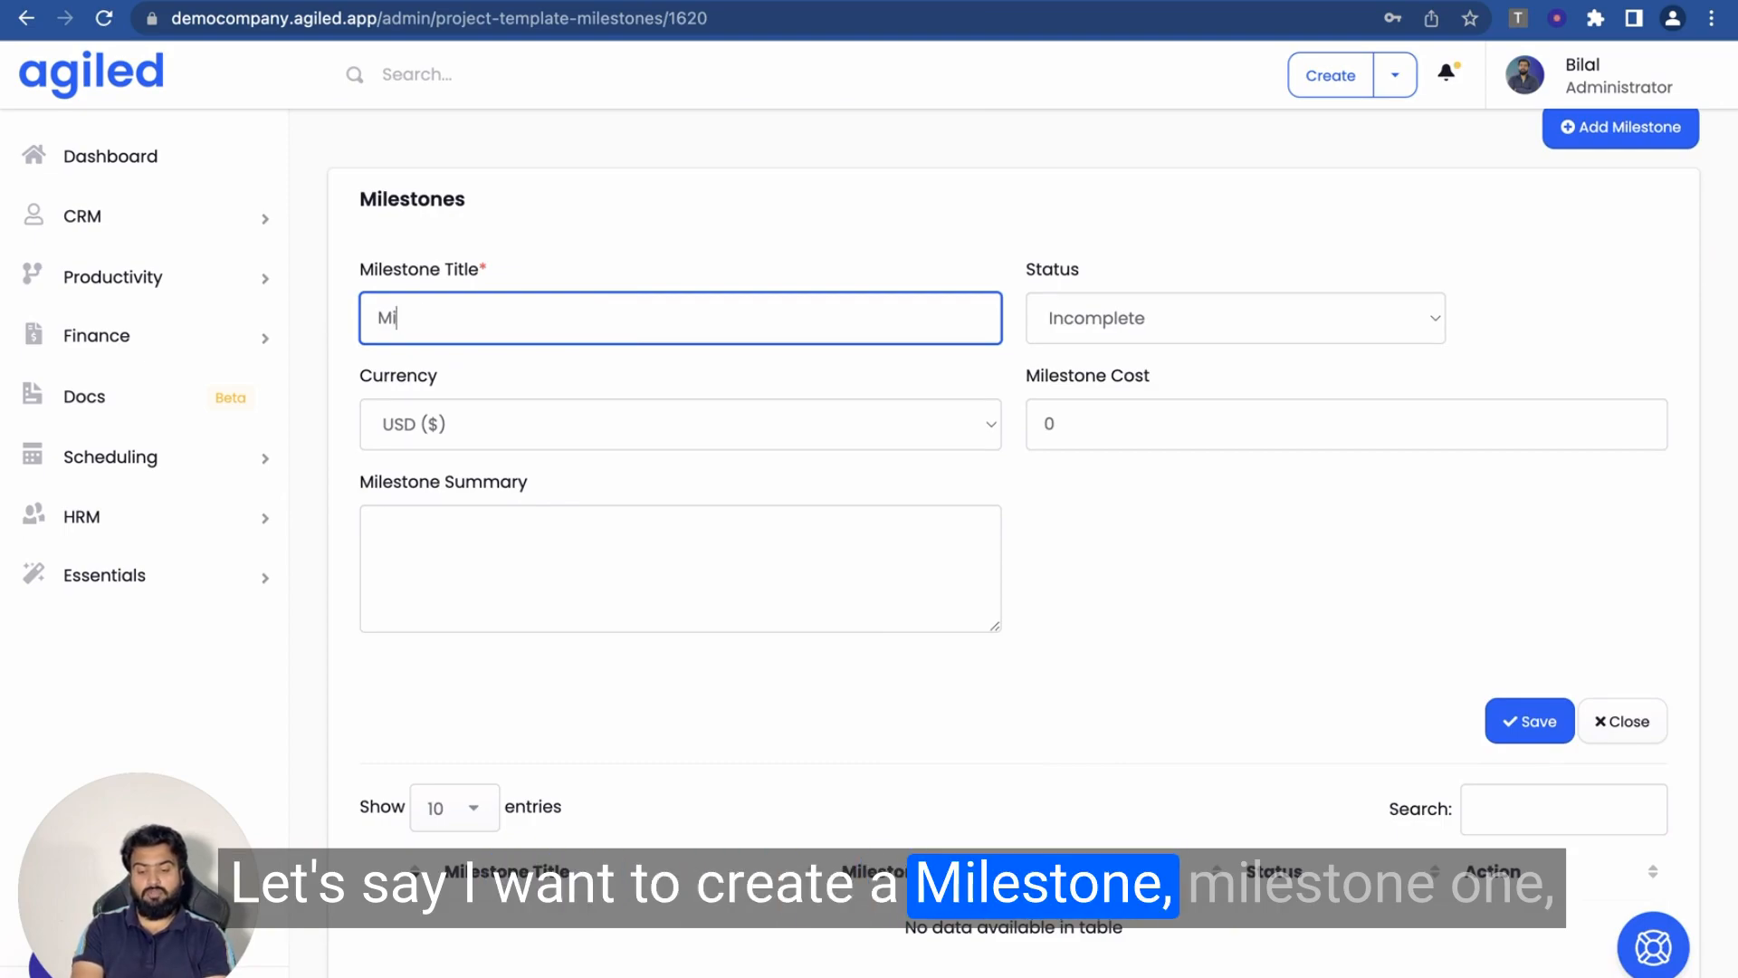
type("lestone 1")
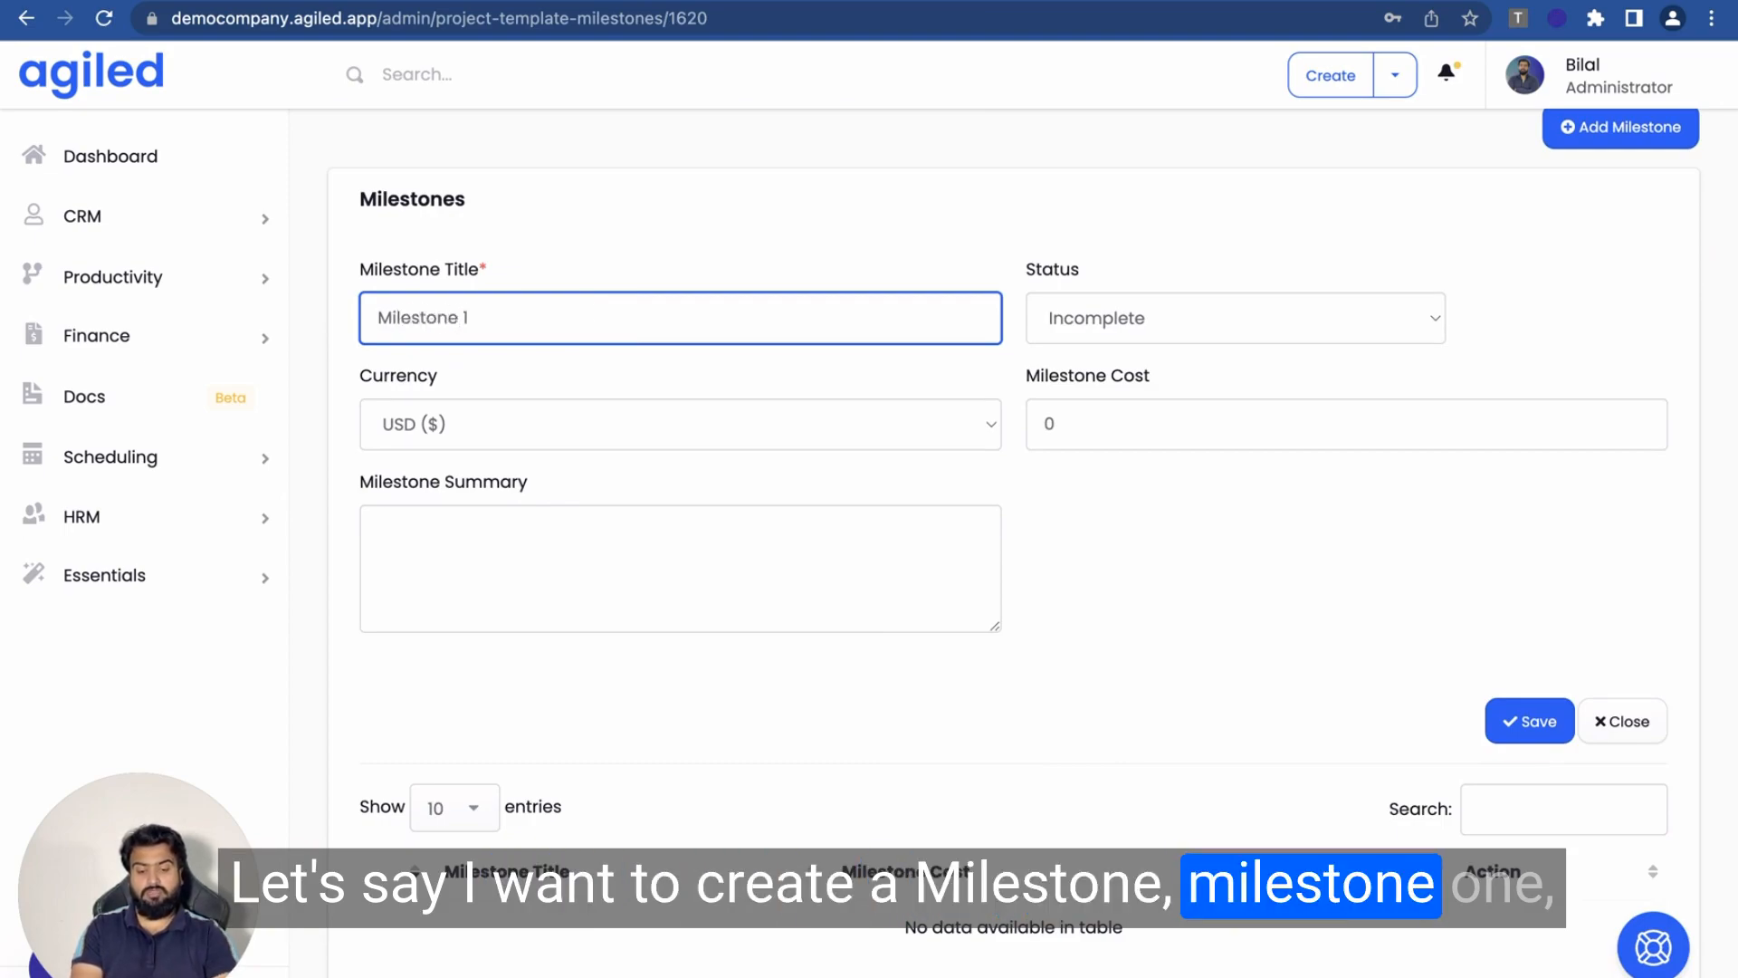
left_click(1185, 344)
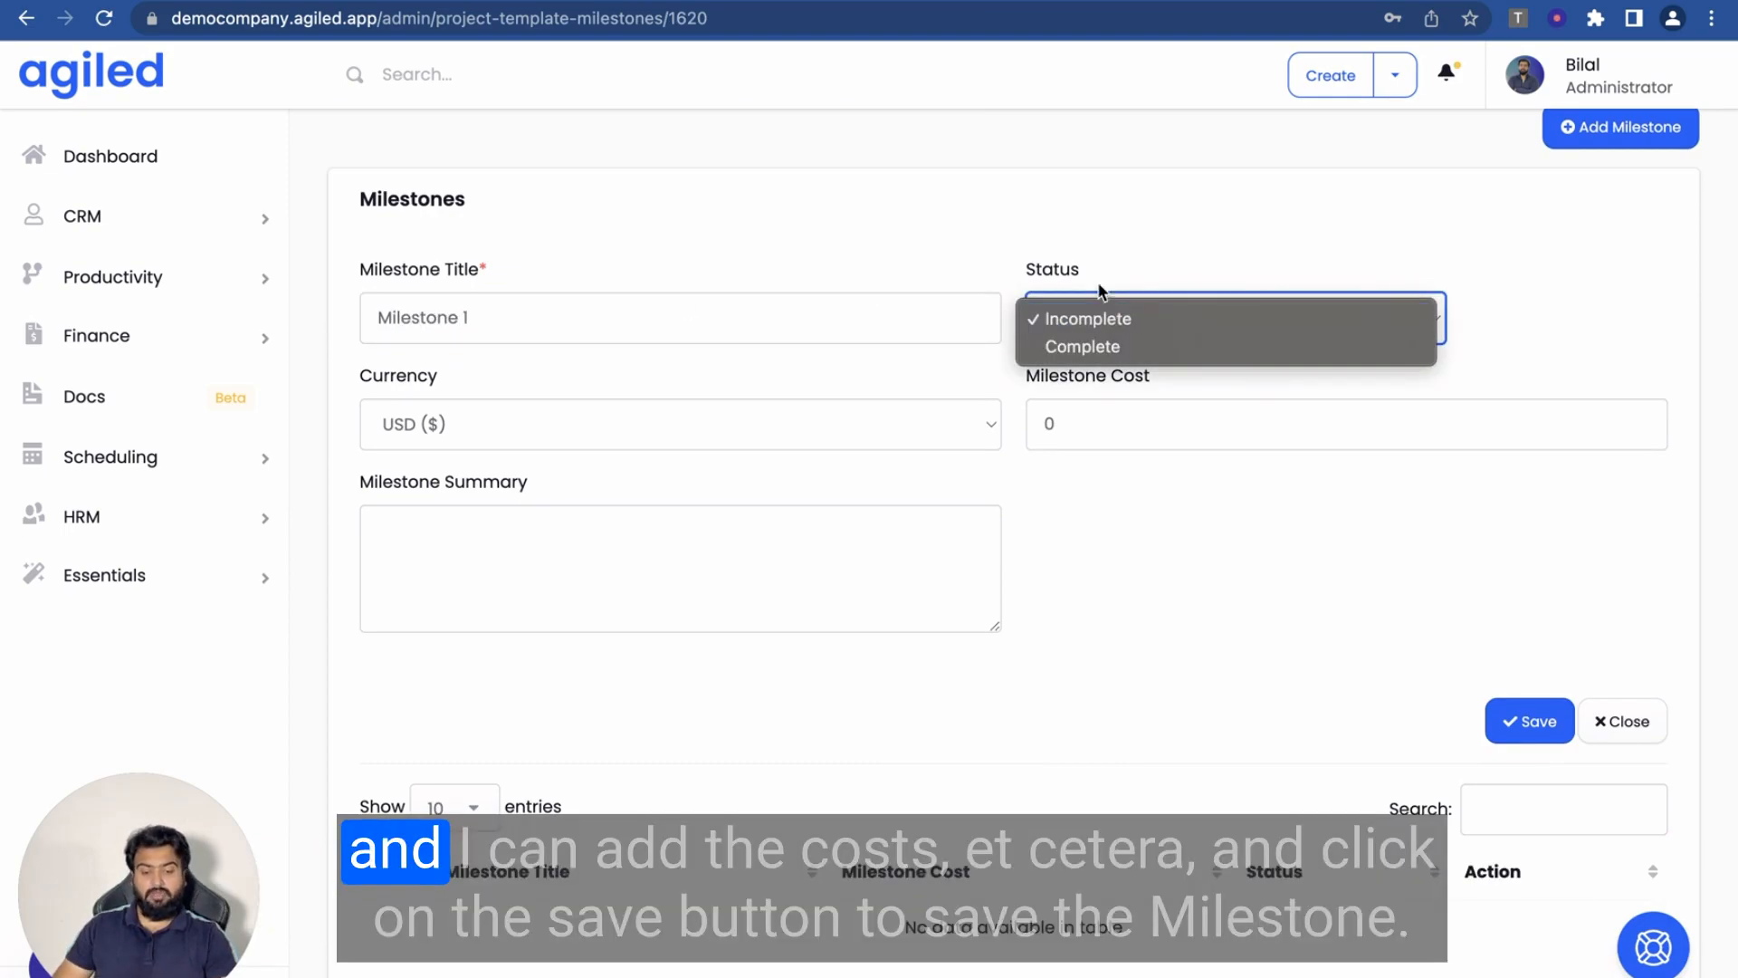
left_click(1082, 274)
left_click(628, 426)
left_click(1074, 423)
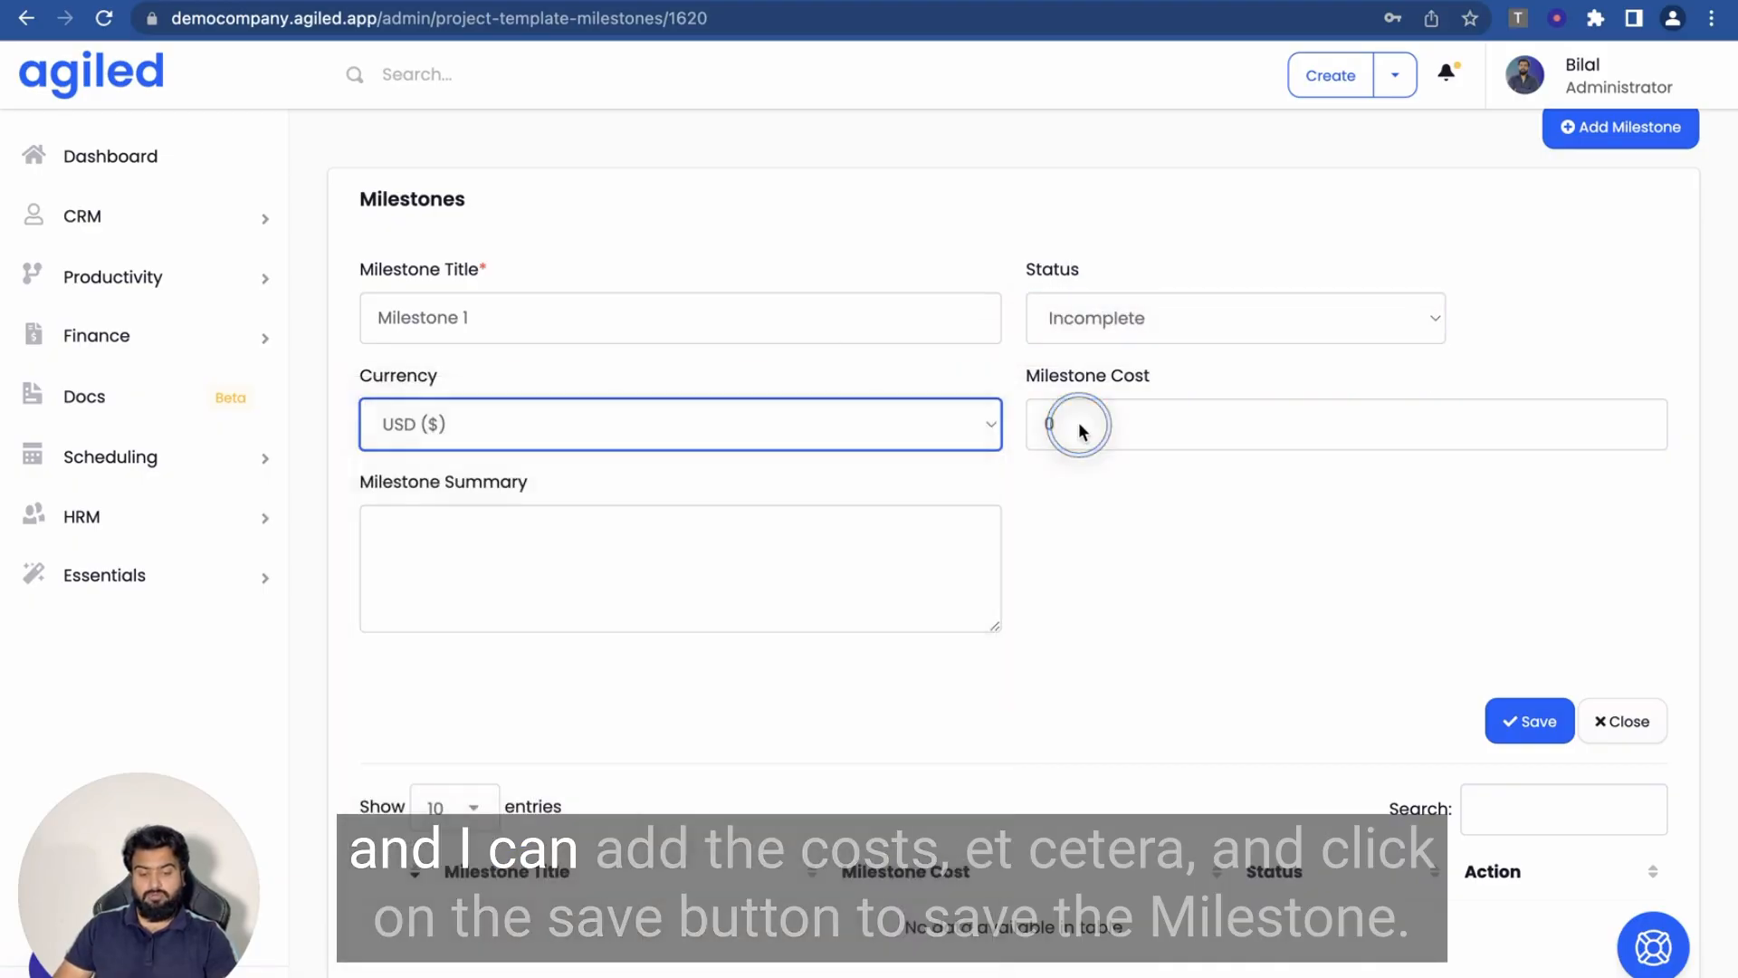
left_click(1074, 423)
key("BackSpace")
type("300")
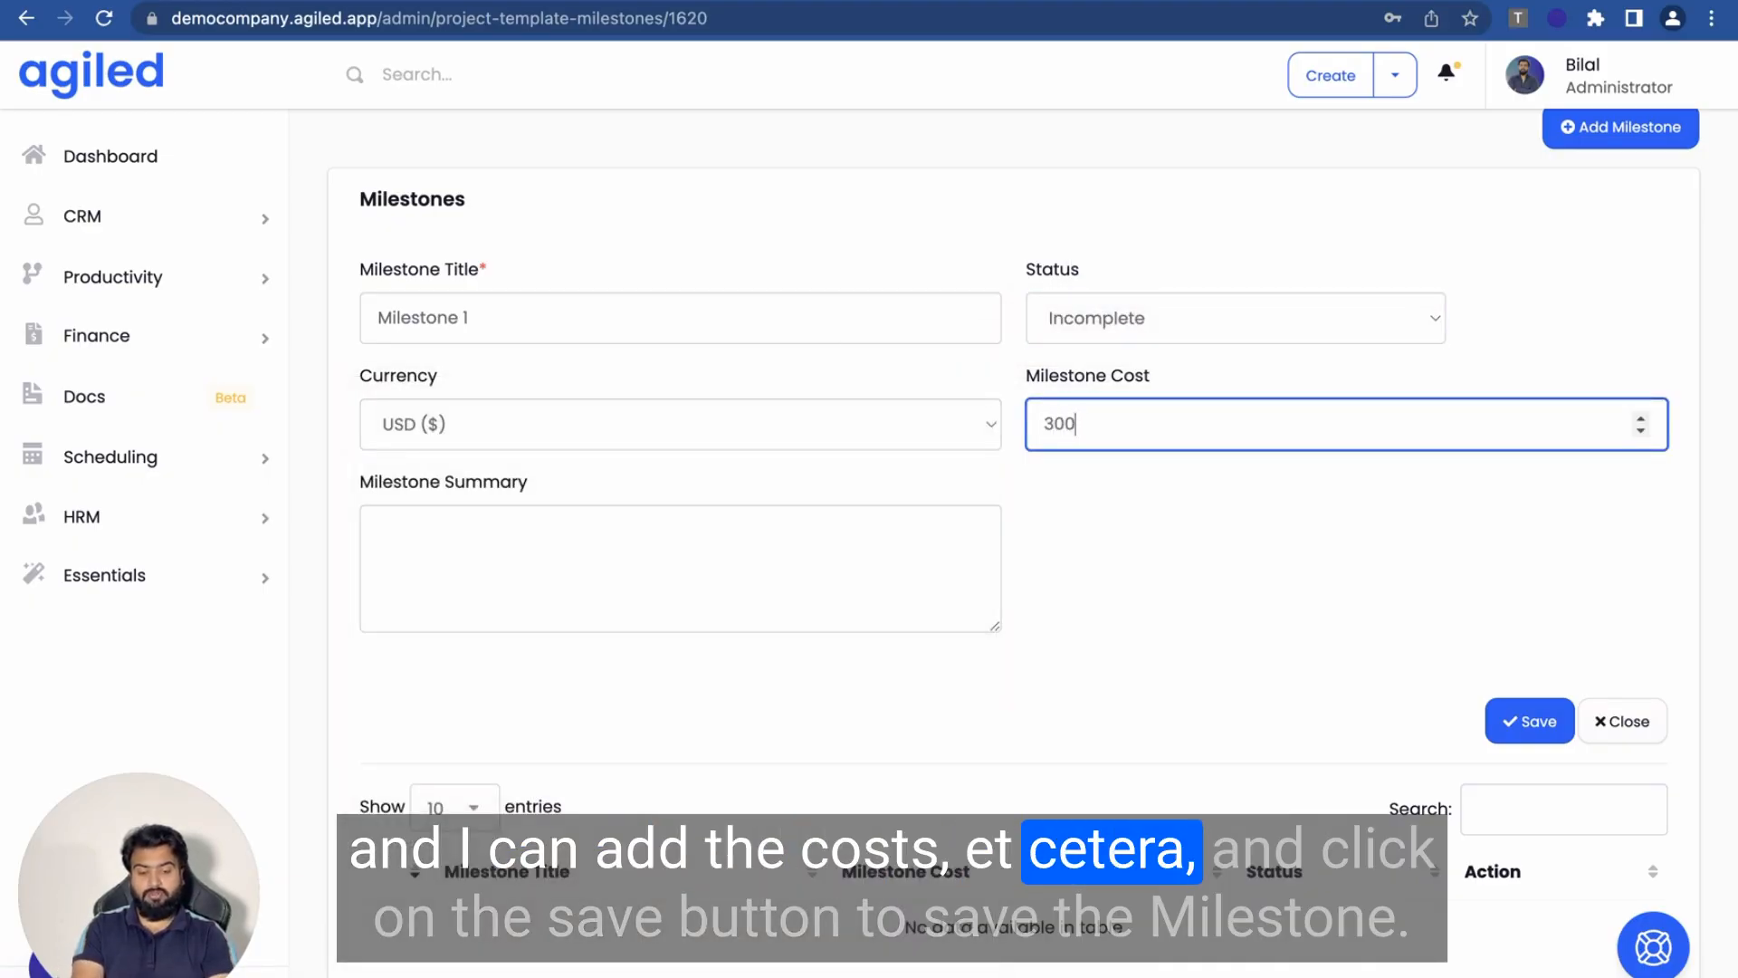
- Add a short milestone summary and save Milestone 1
left_click(860, 519)
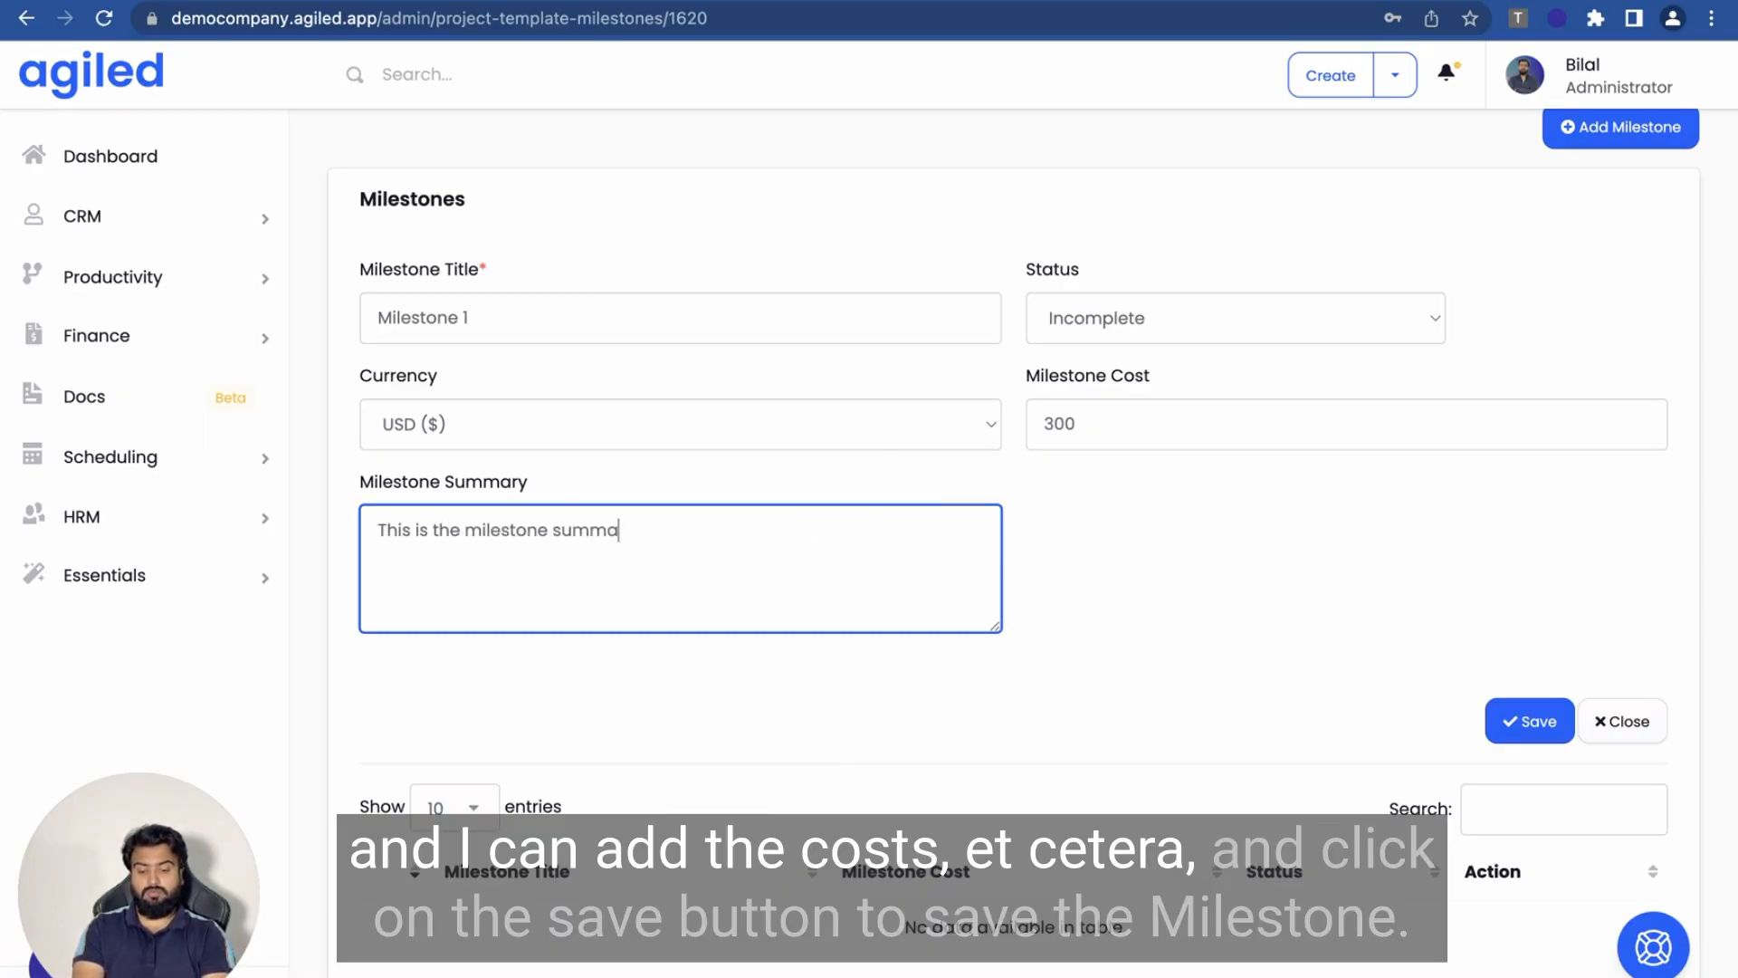
left_click(1349, 624)
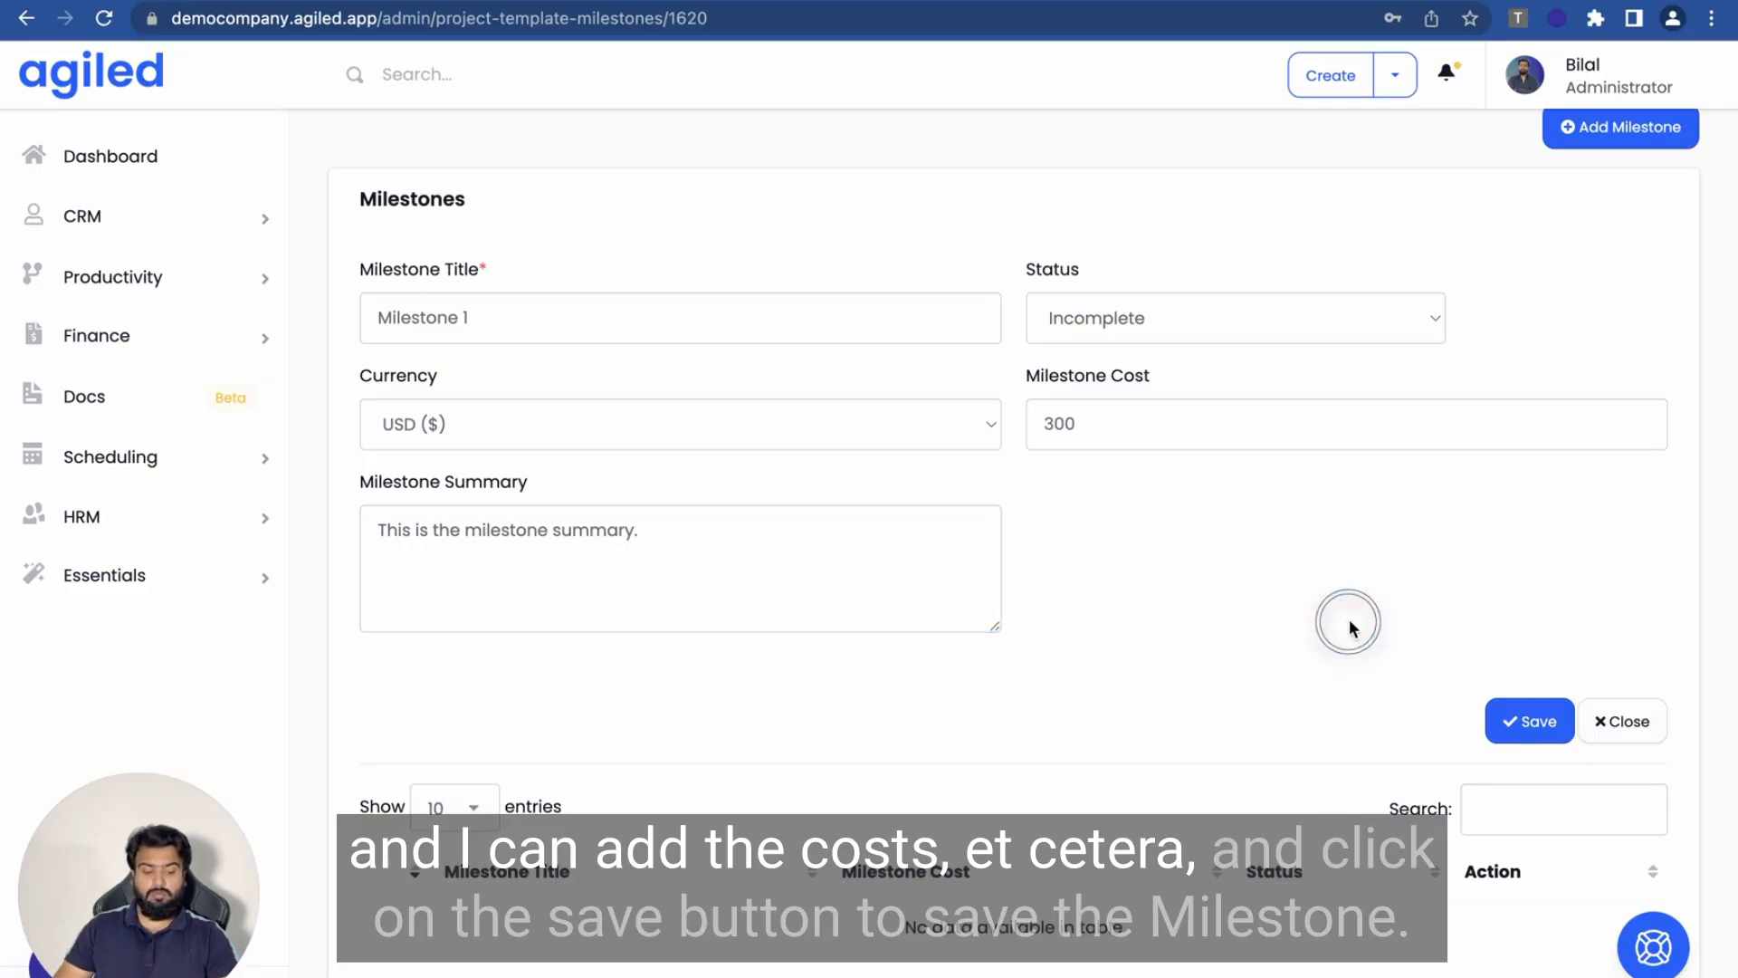
left_click(1511, 719)
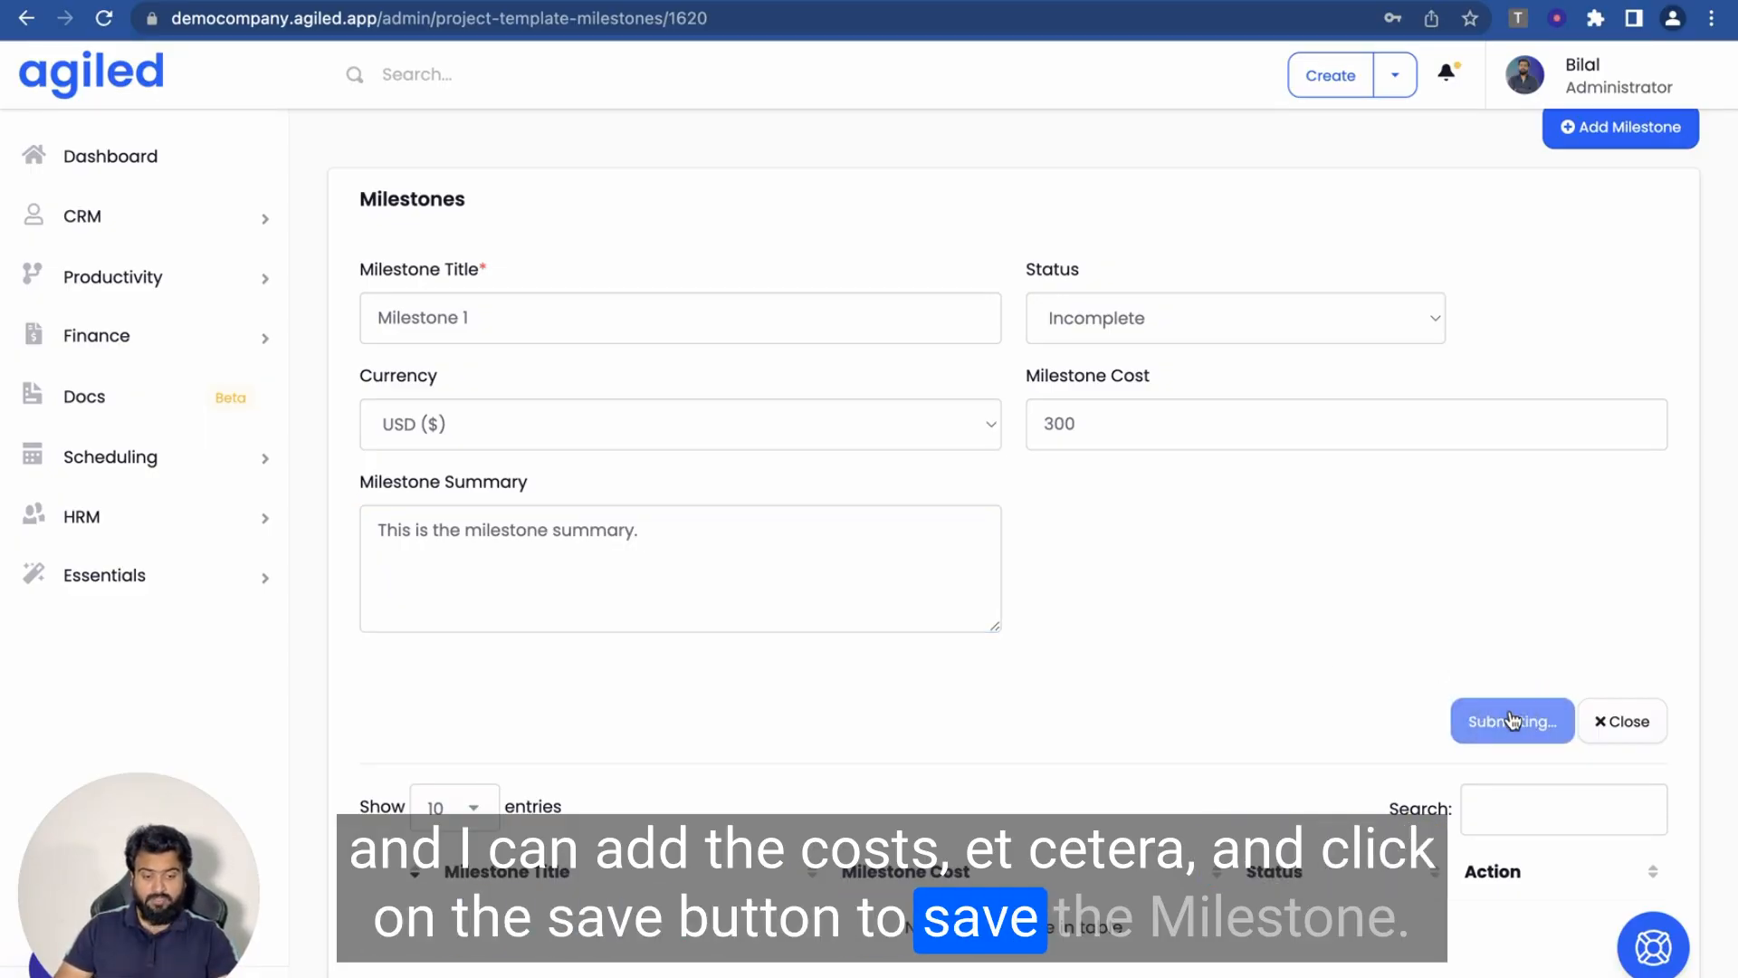
left_click(1689, 539)
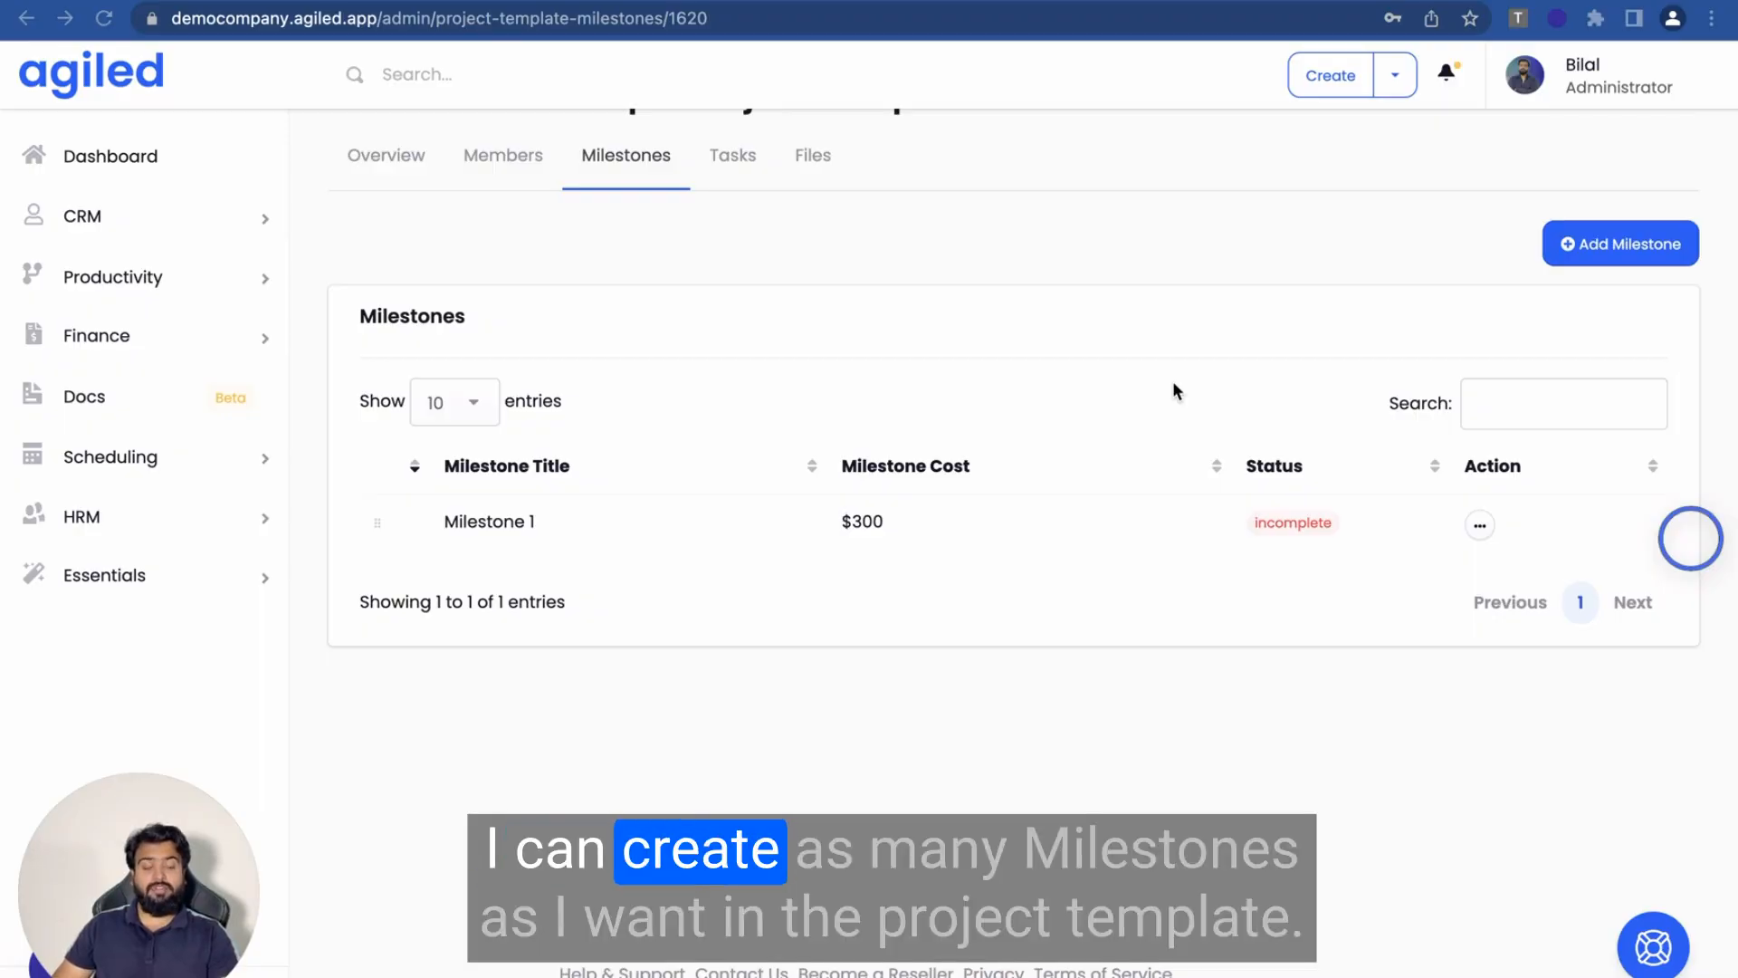
scroll(997, 414, "up", 2)
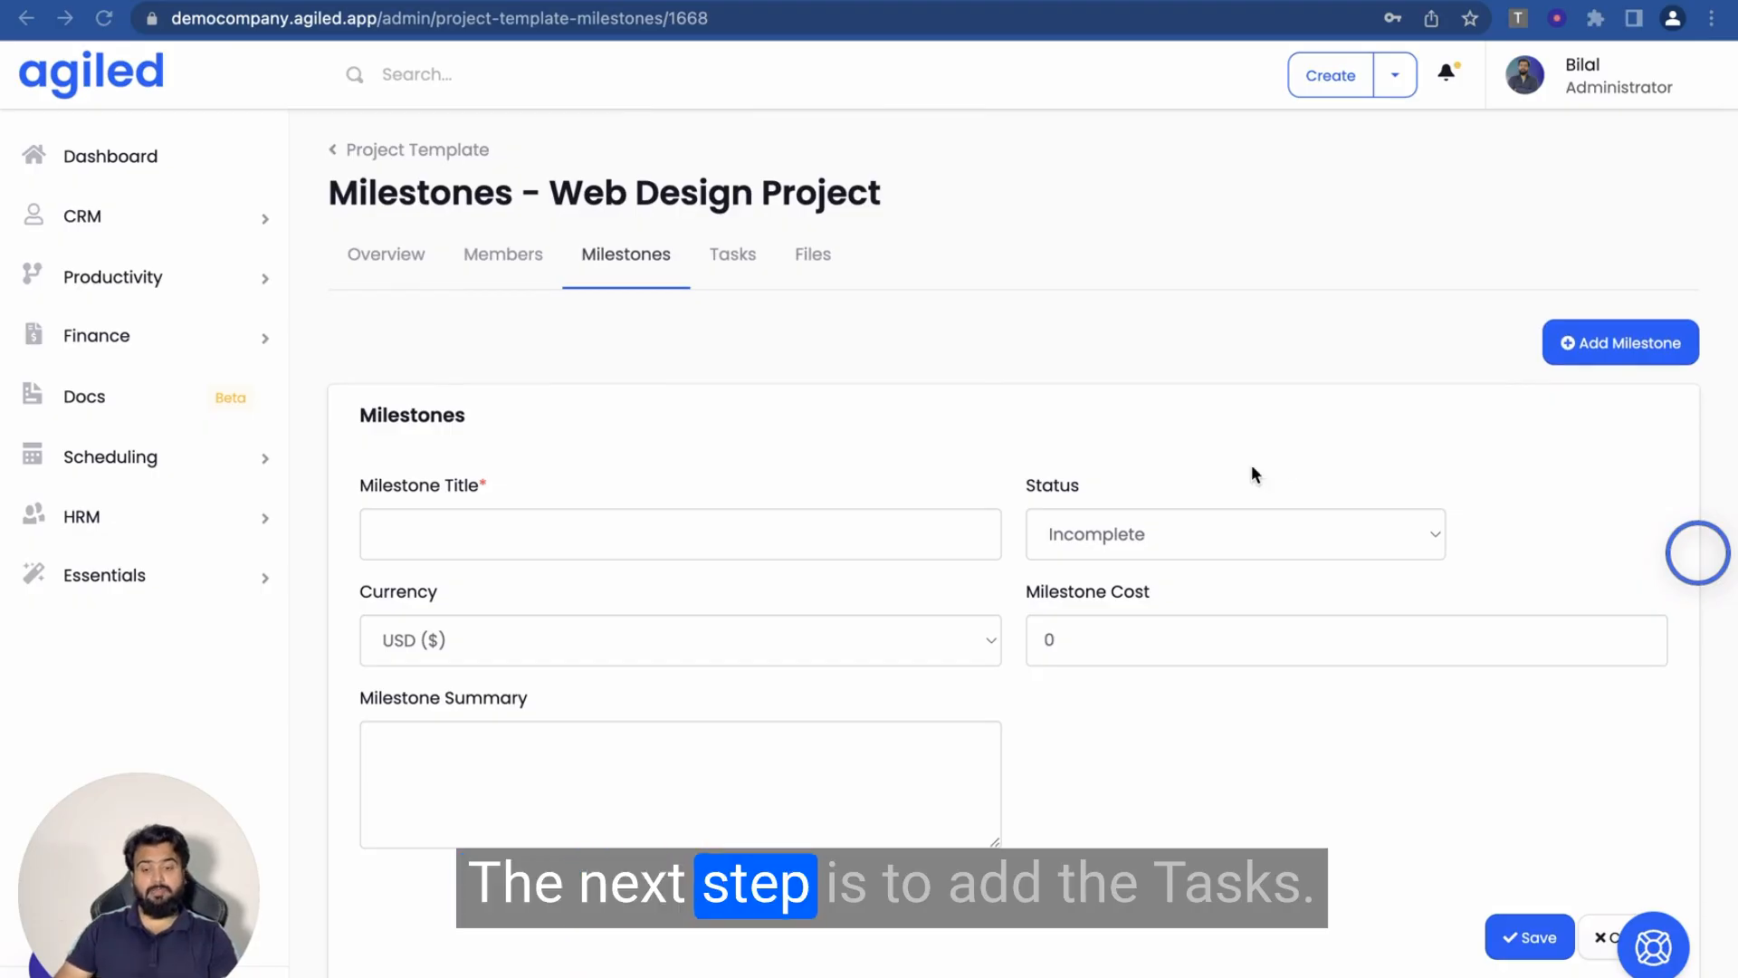
- Switch to the Web Design Project template's Tasks tab
left_click(730, 257)
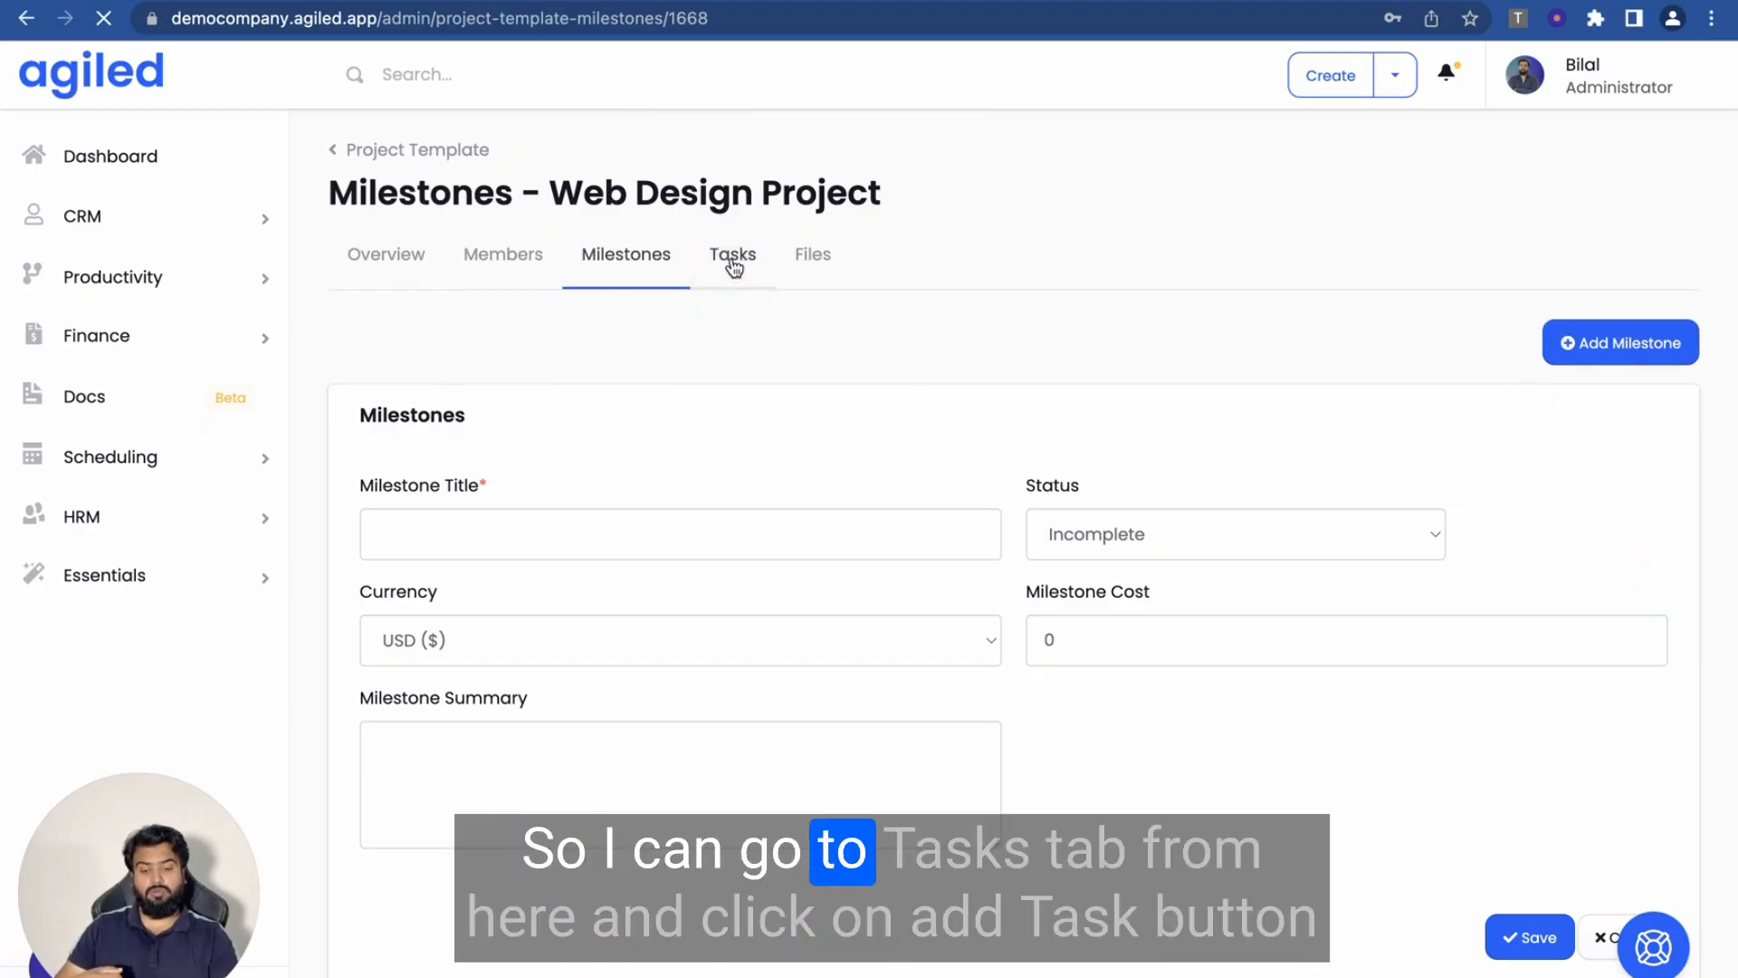
left_click(731, 259)
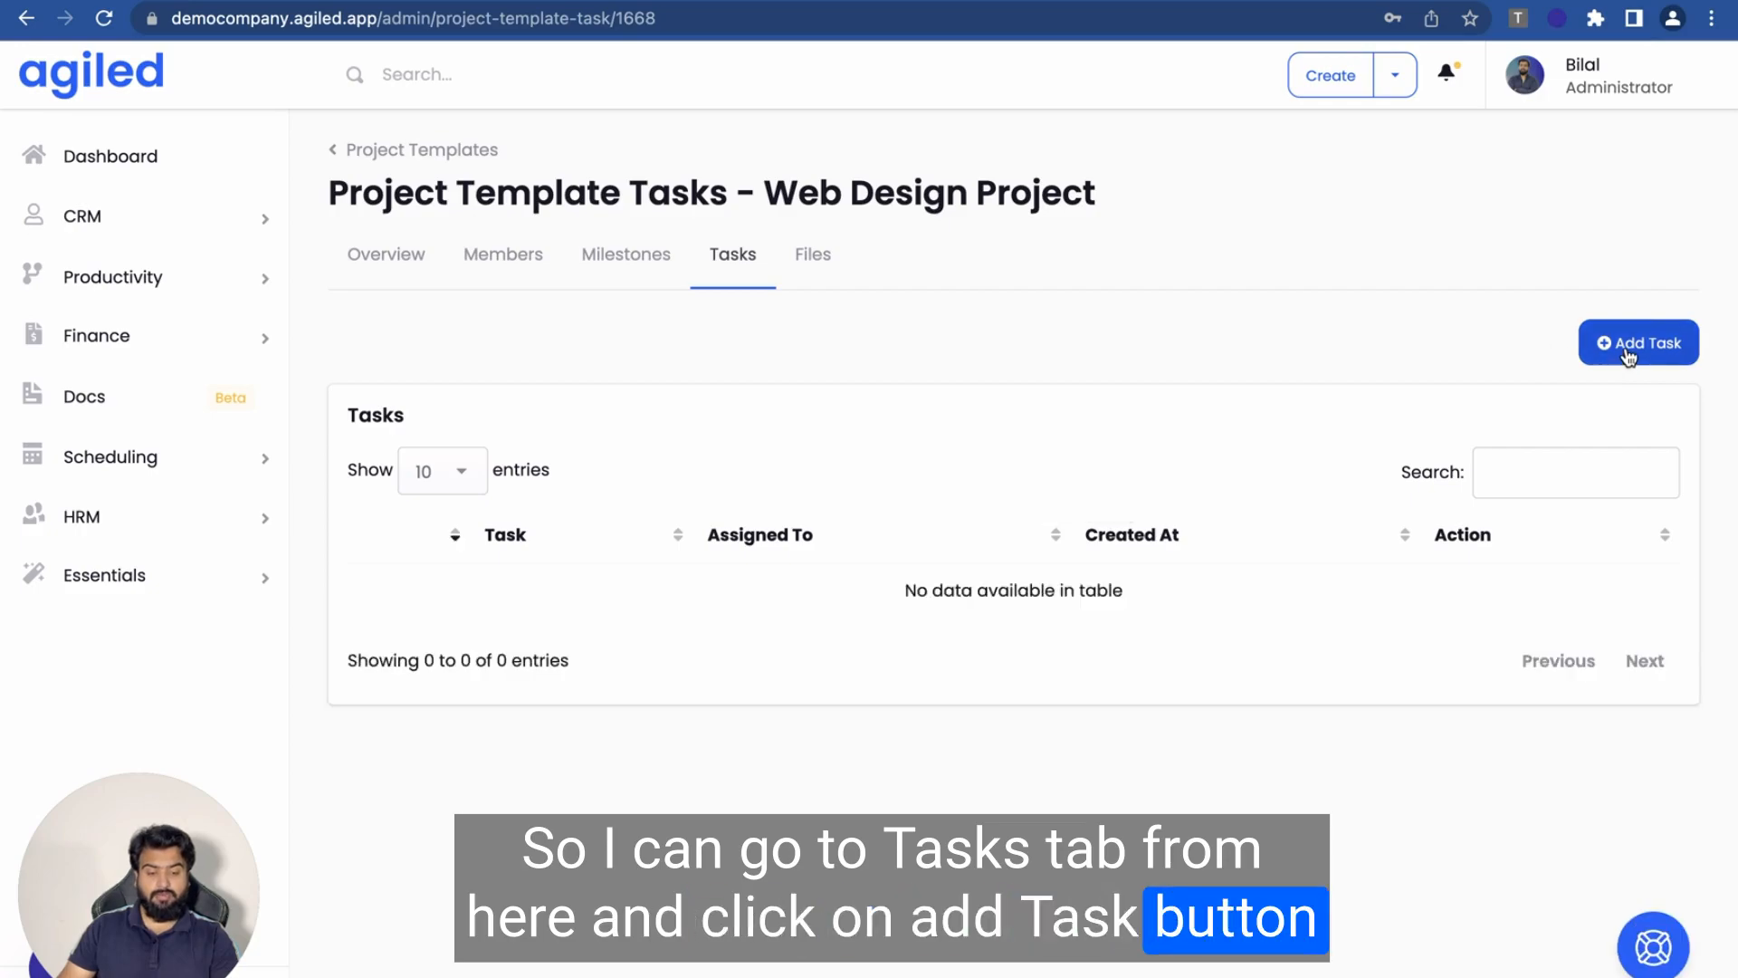
- Start a new task titled 'Requirement Gathering' with a description about gathering requirements
left_click(1626, 353)
left_click(572, 143)
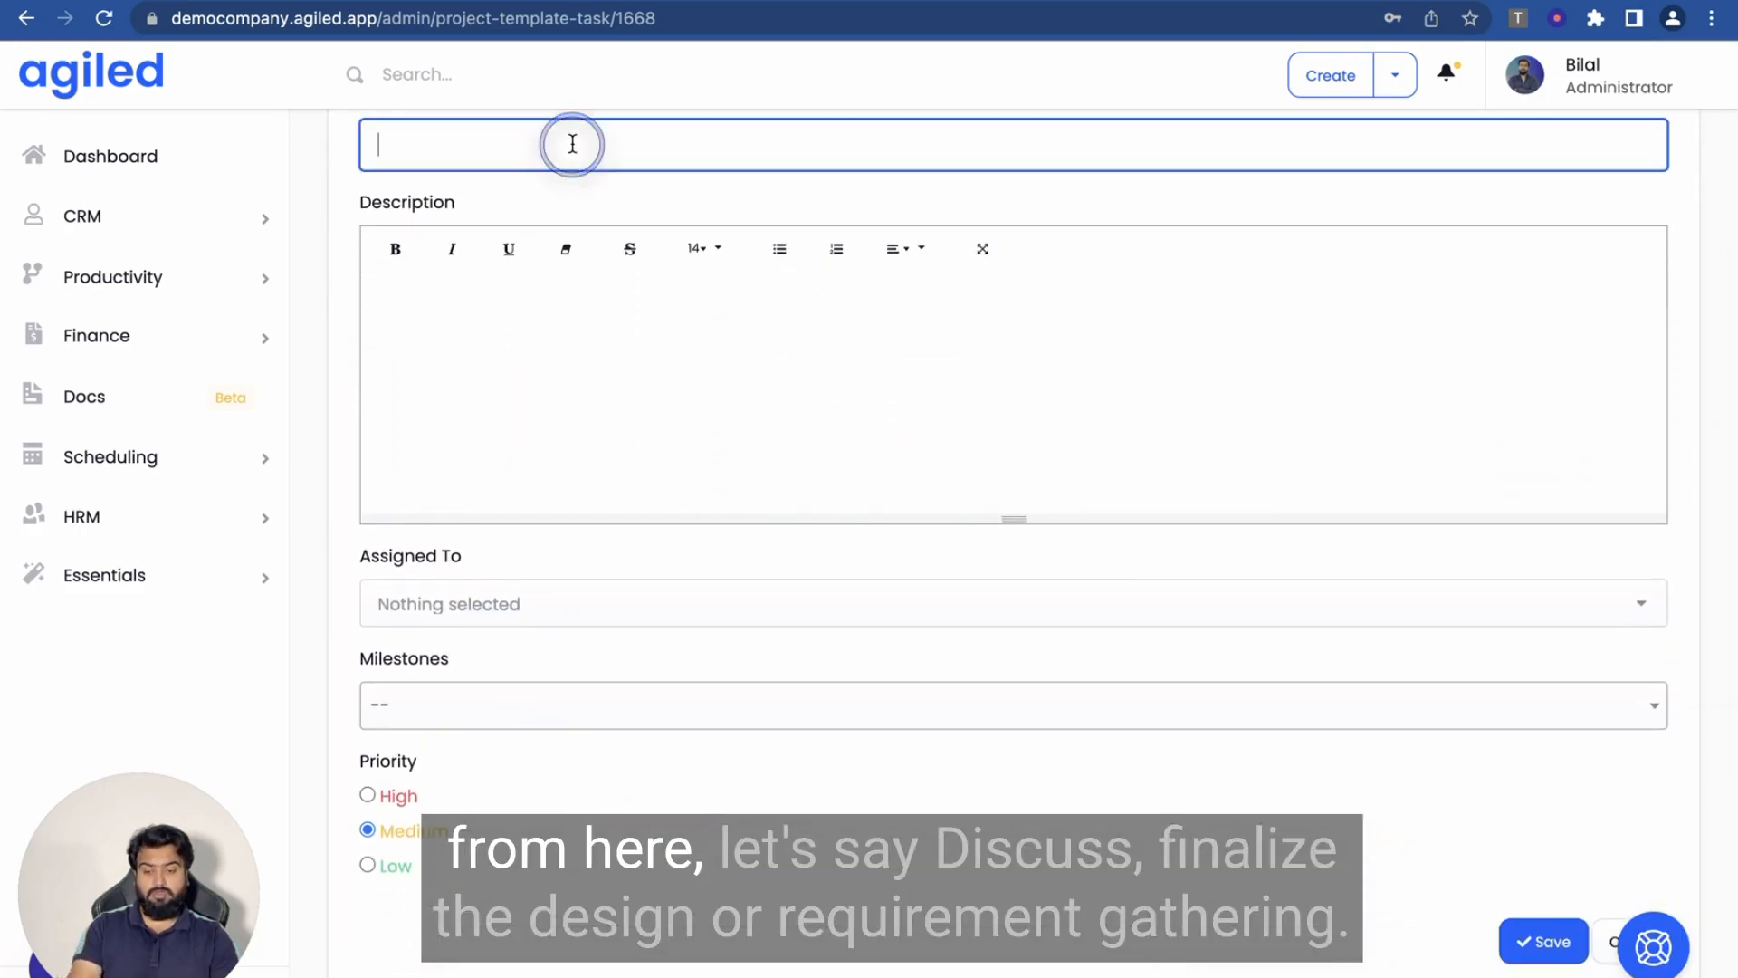
scroll(572, 144, "up", 2)
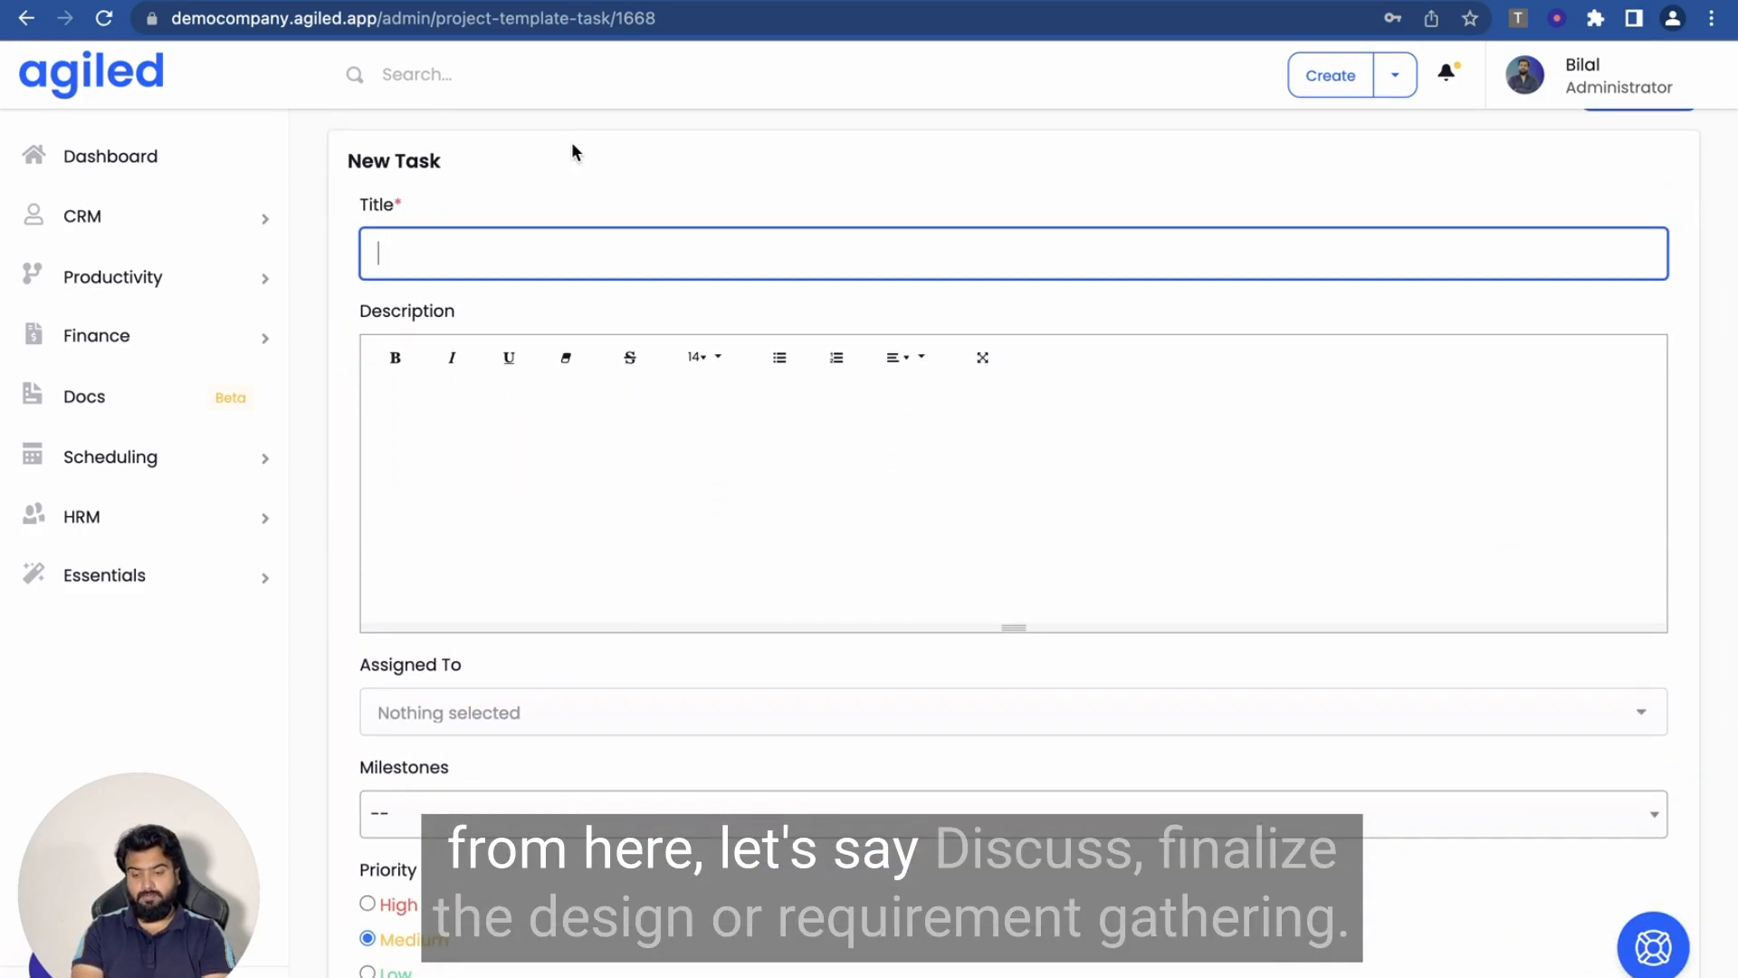
type("Discuss")
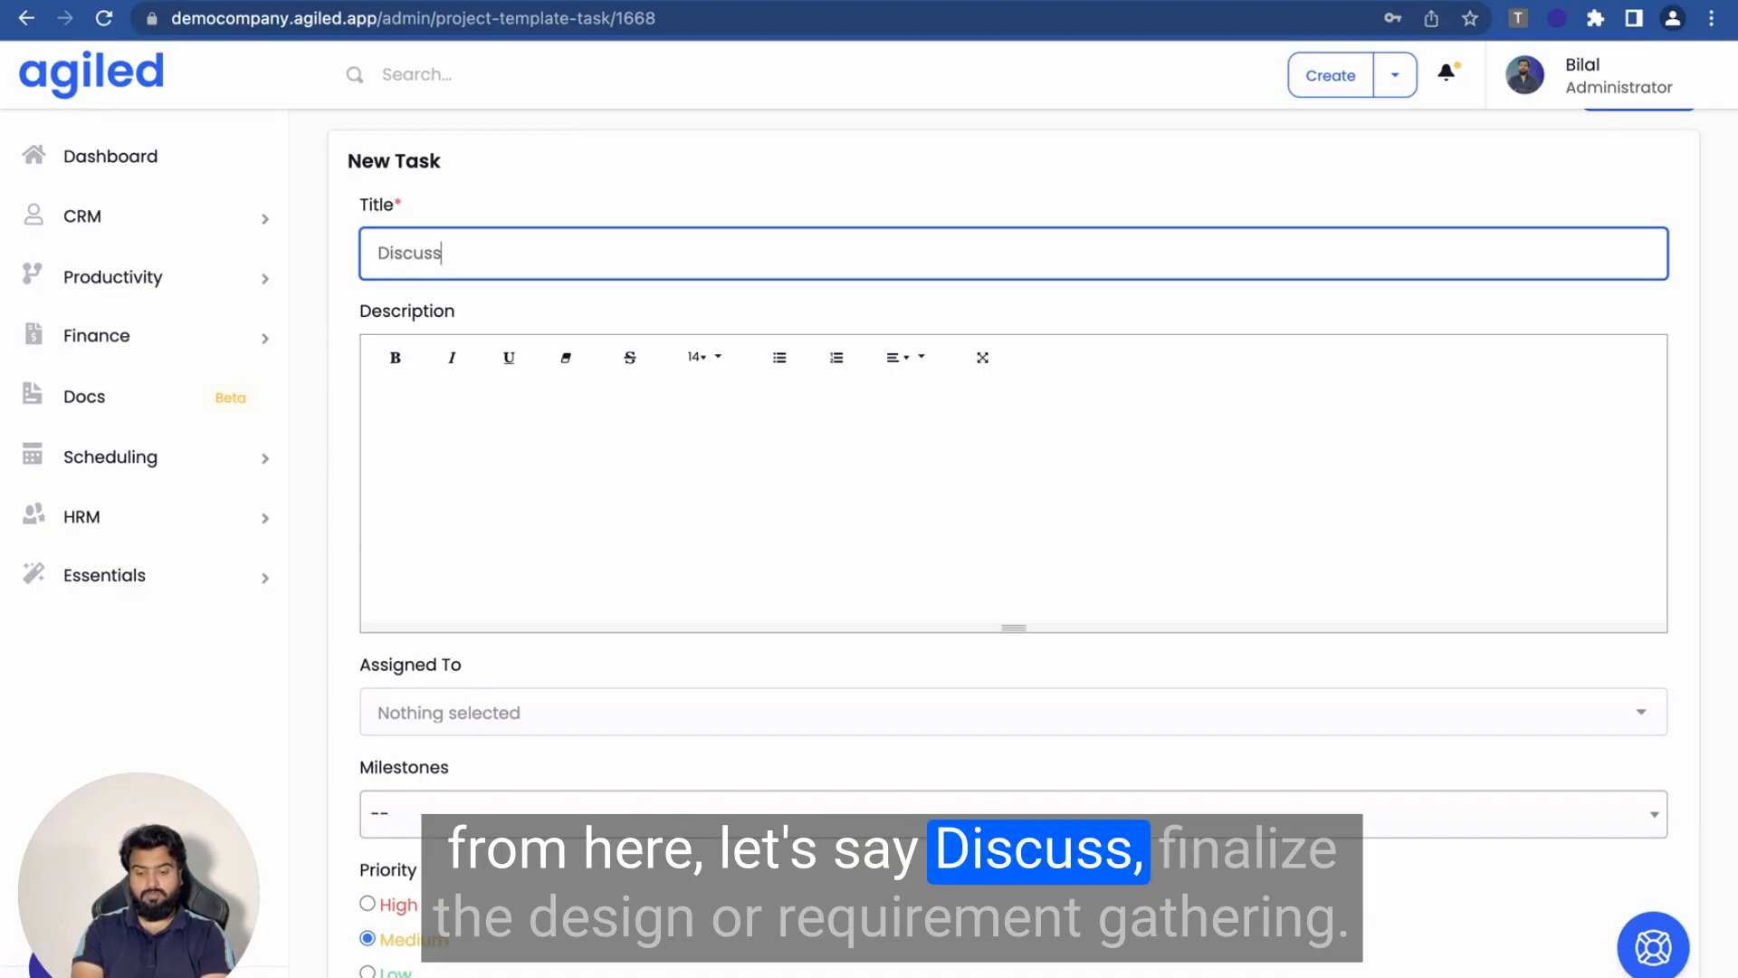
key("BackSpace")
key("BackSpace")
key("BackSpace")
key("BackSpace")
key("BackSpace")
key("BackSpace")
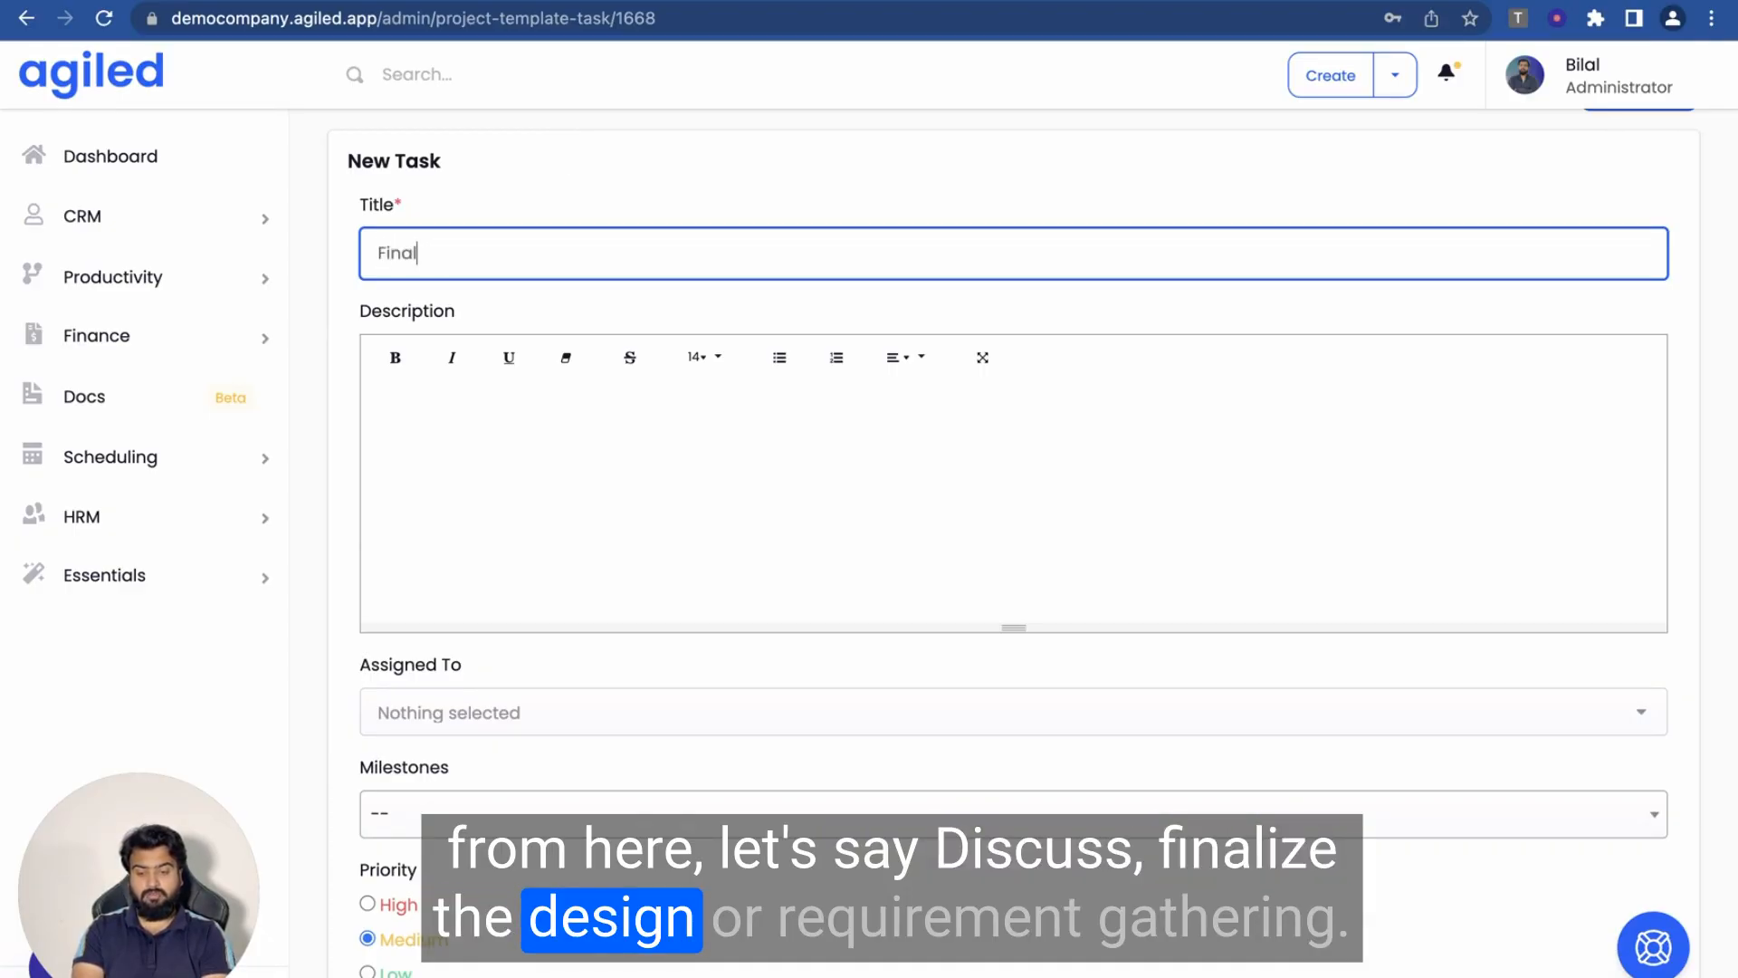
key("BackSpace")
key("BackSpace")
key("BackSpace")
type("Requirement")
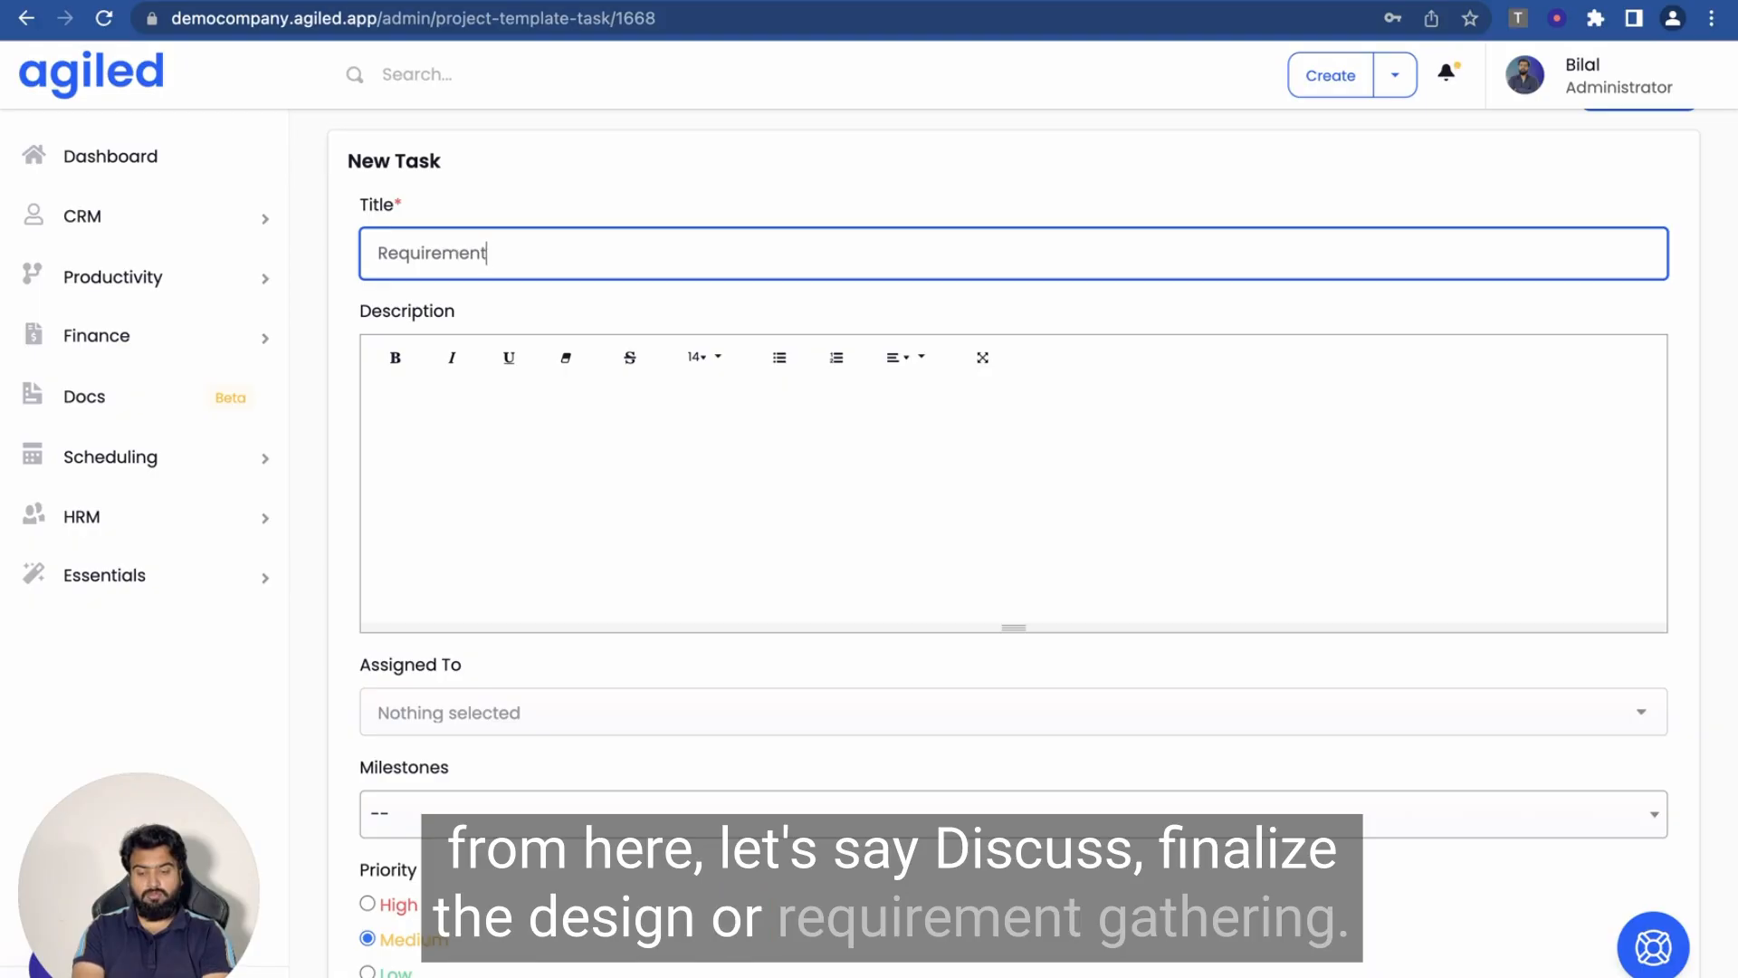
type(" Gathering")
left_click(371, 398)
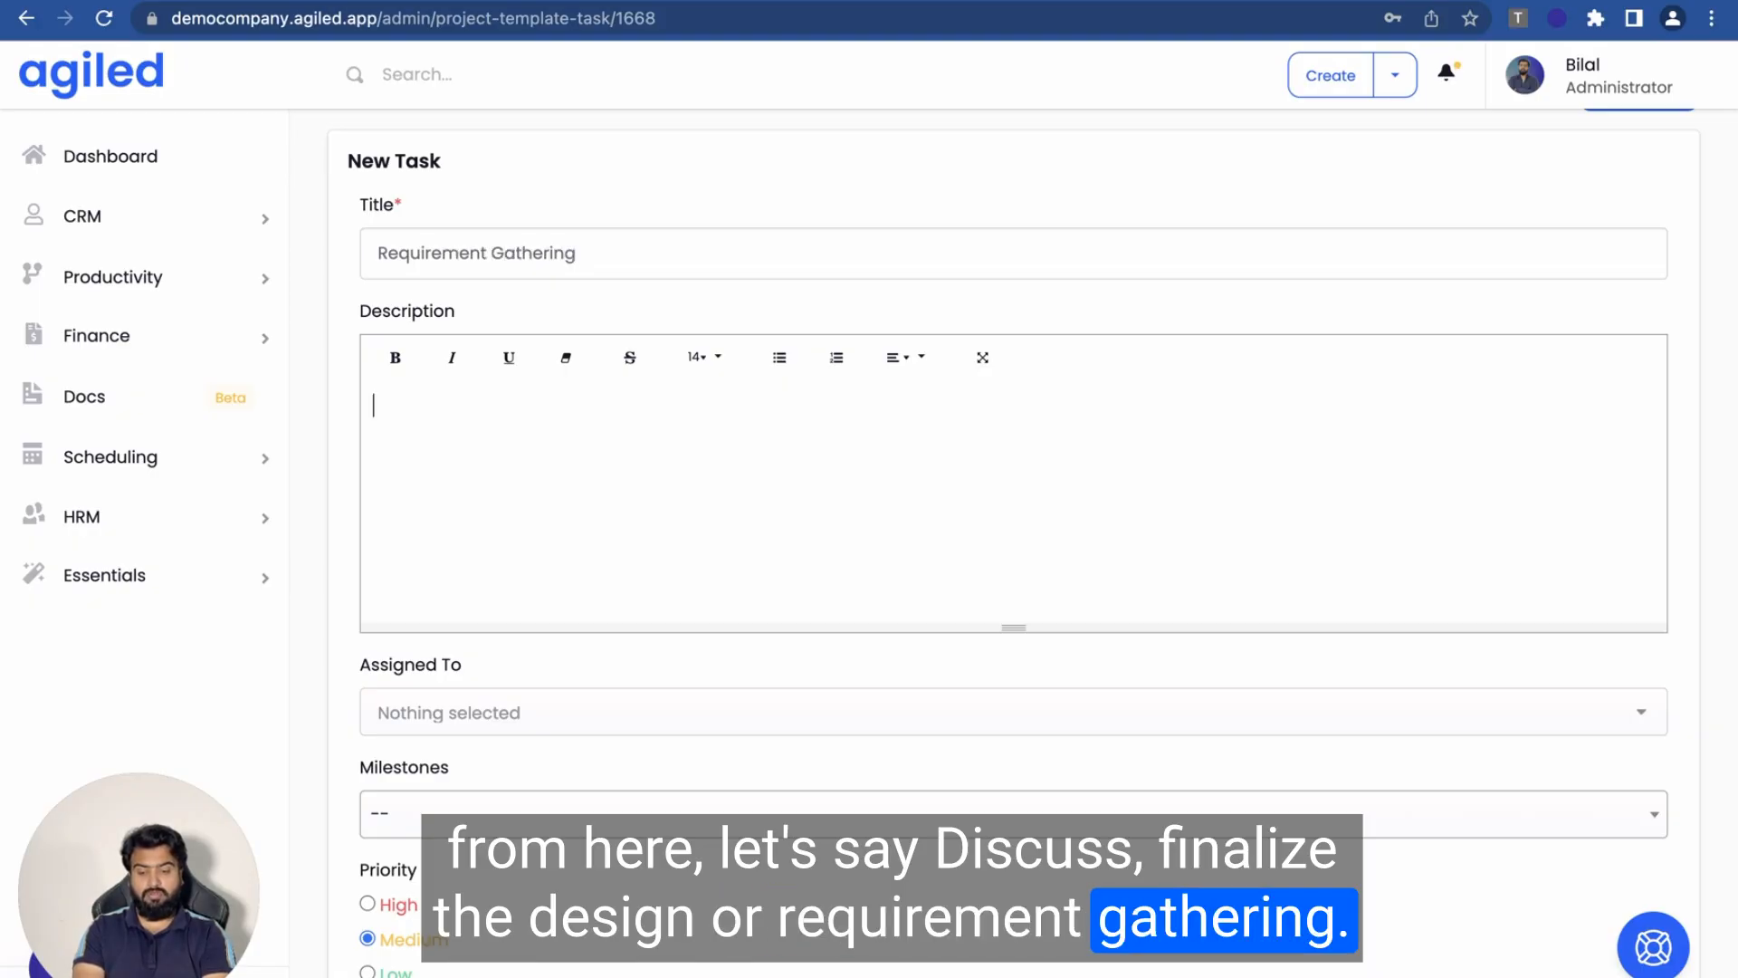
type("Gather the requ")
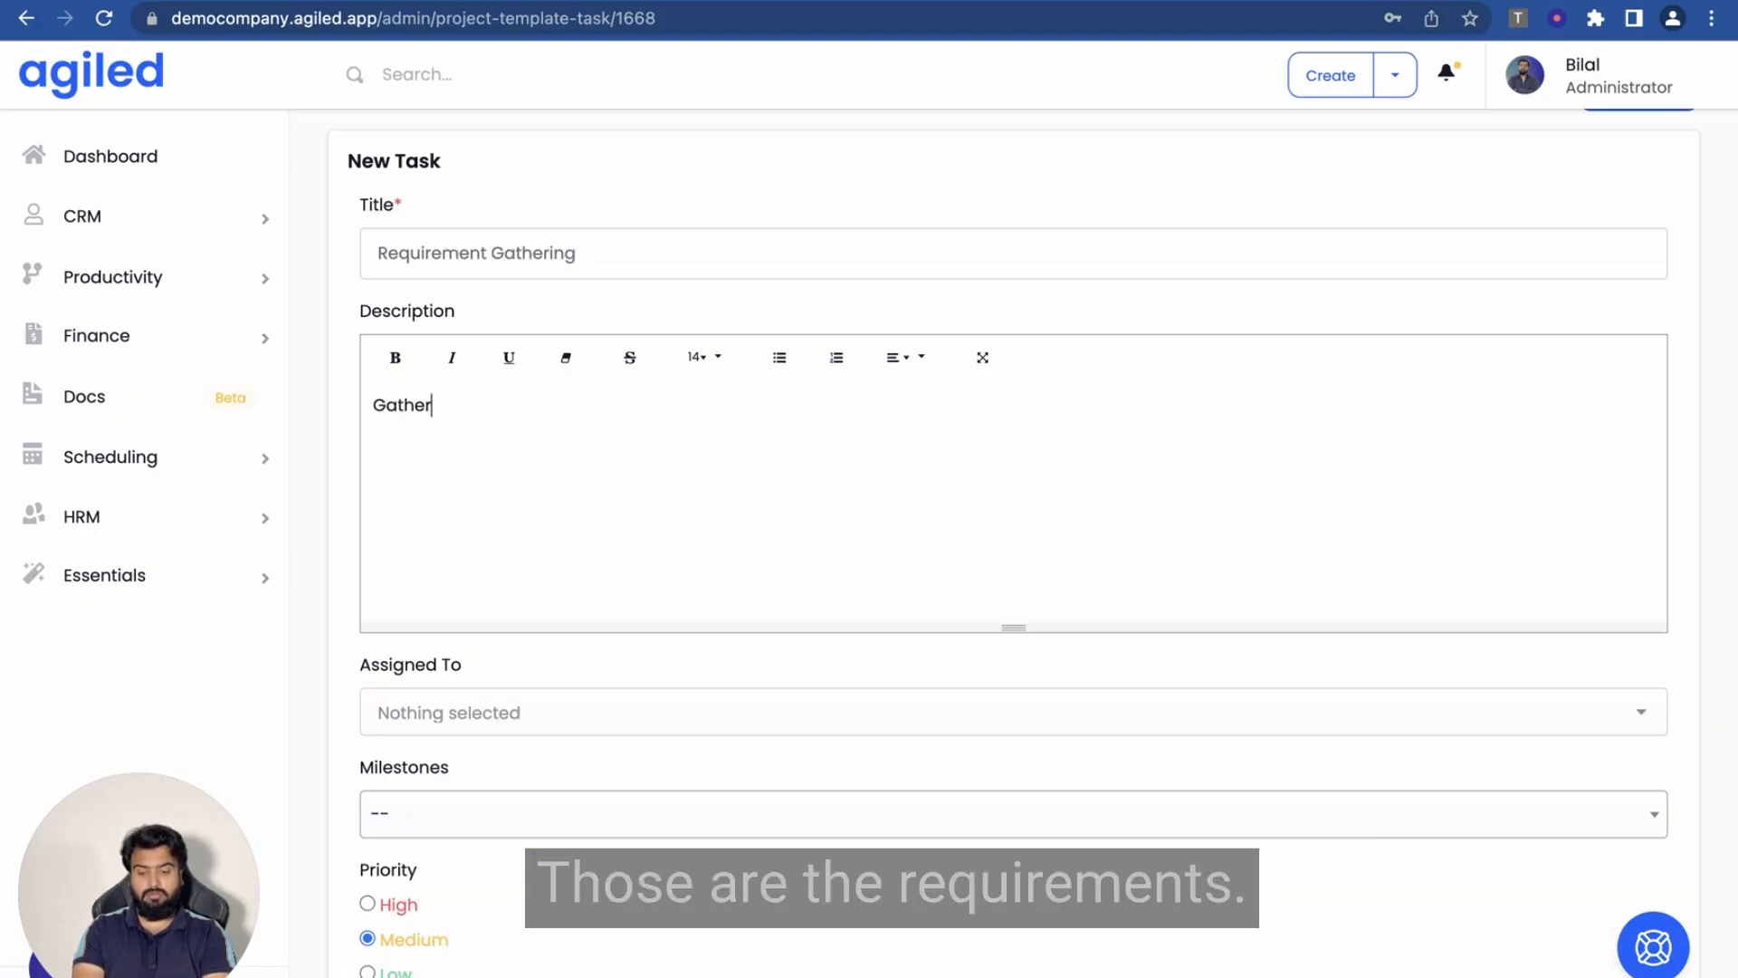
key("BackSpace")
key("BackSpace")
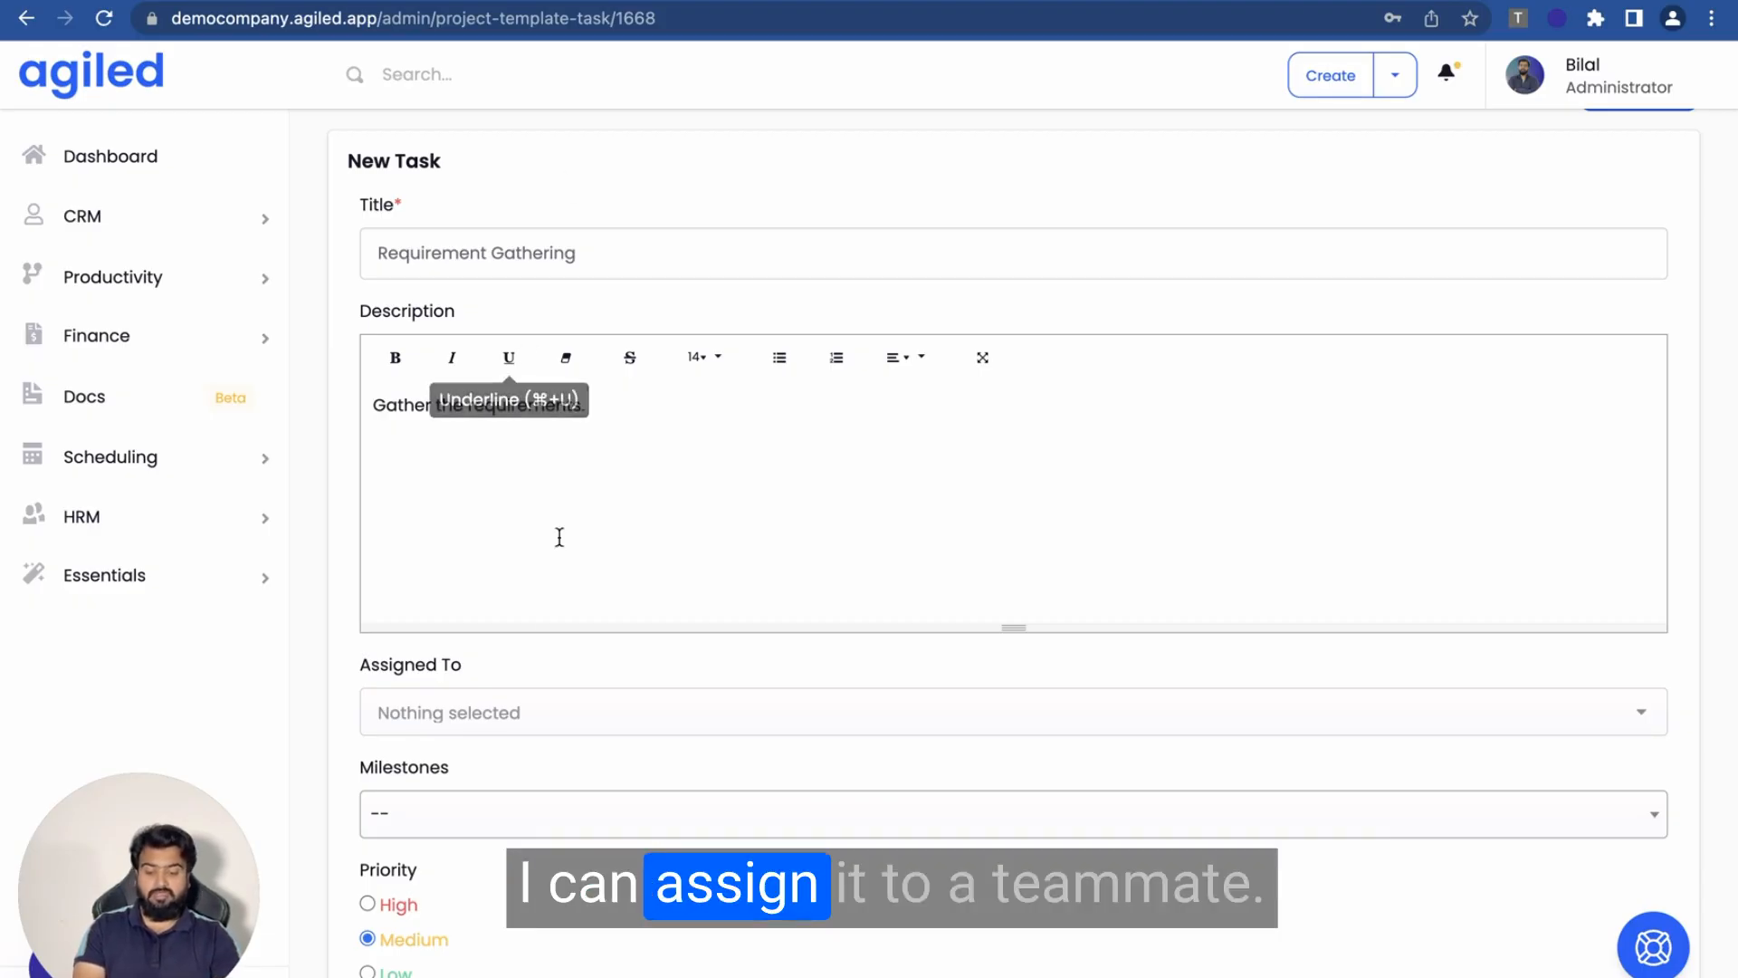
- Leave the task unassigned, link it to Milestone 1 at Medium priority, and save it
left_click(528, 722)
scroll(593, 730, "down", 2)
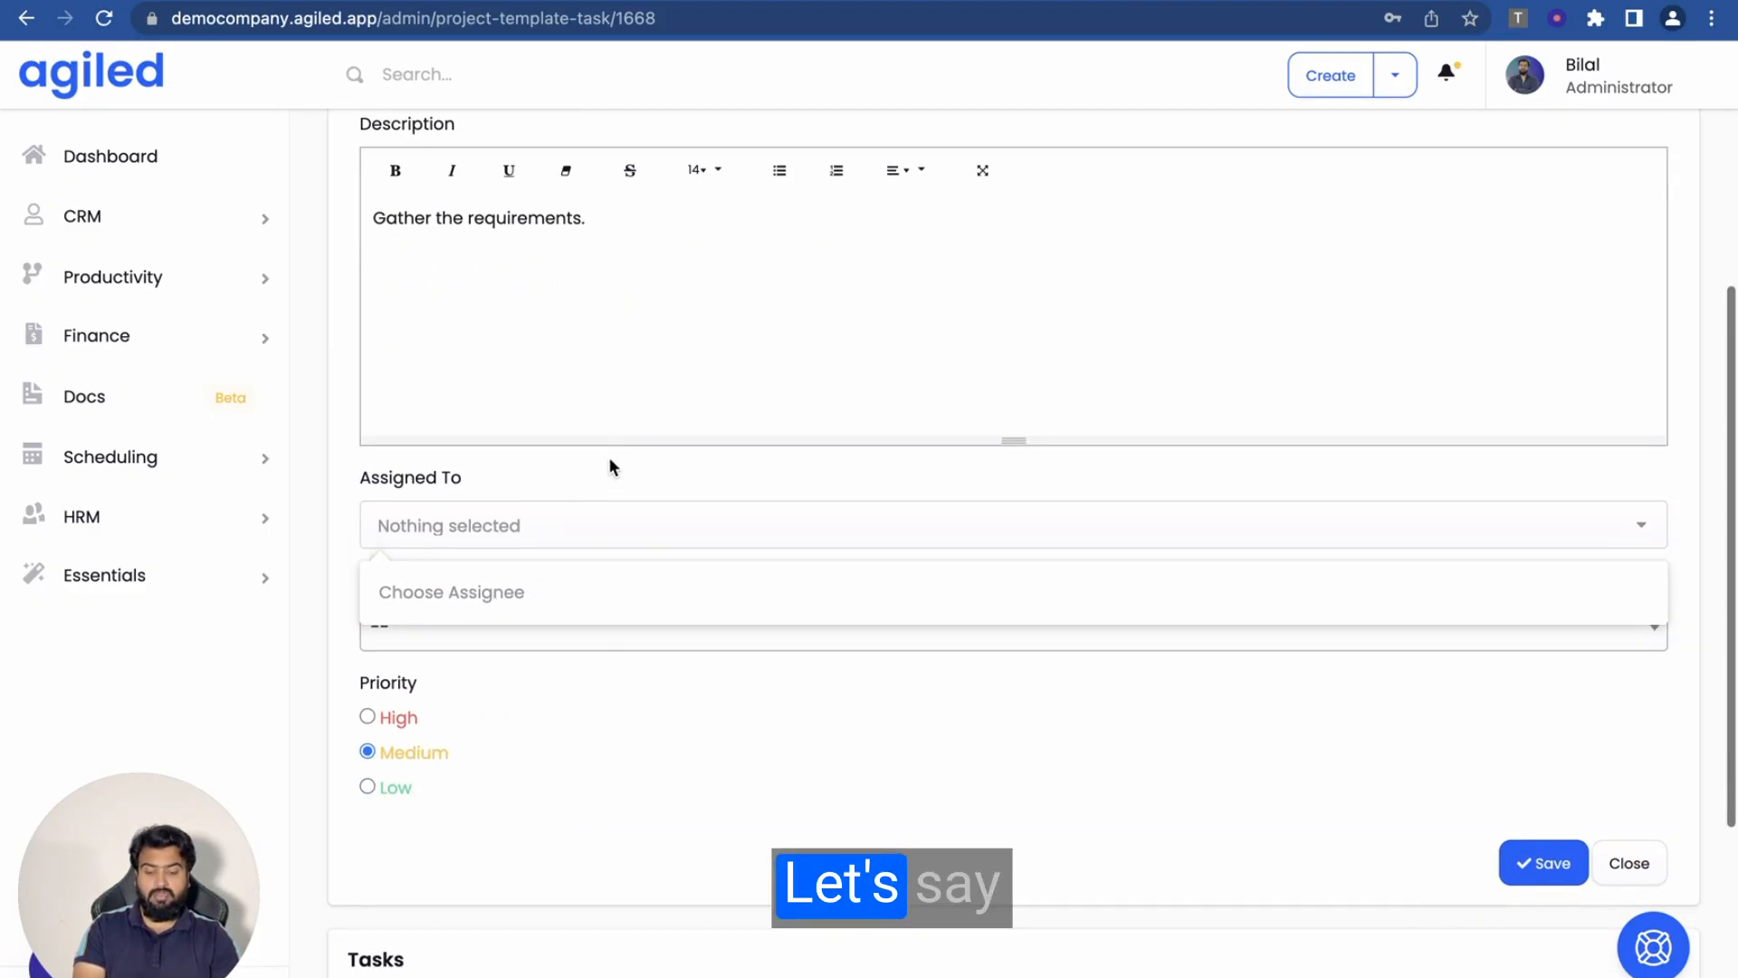
left_click(605, 463)
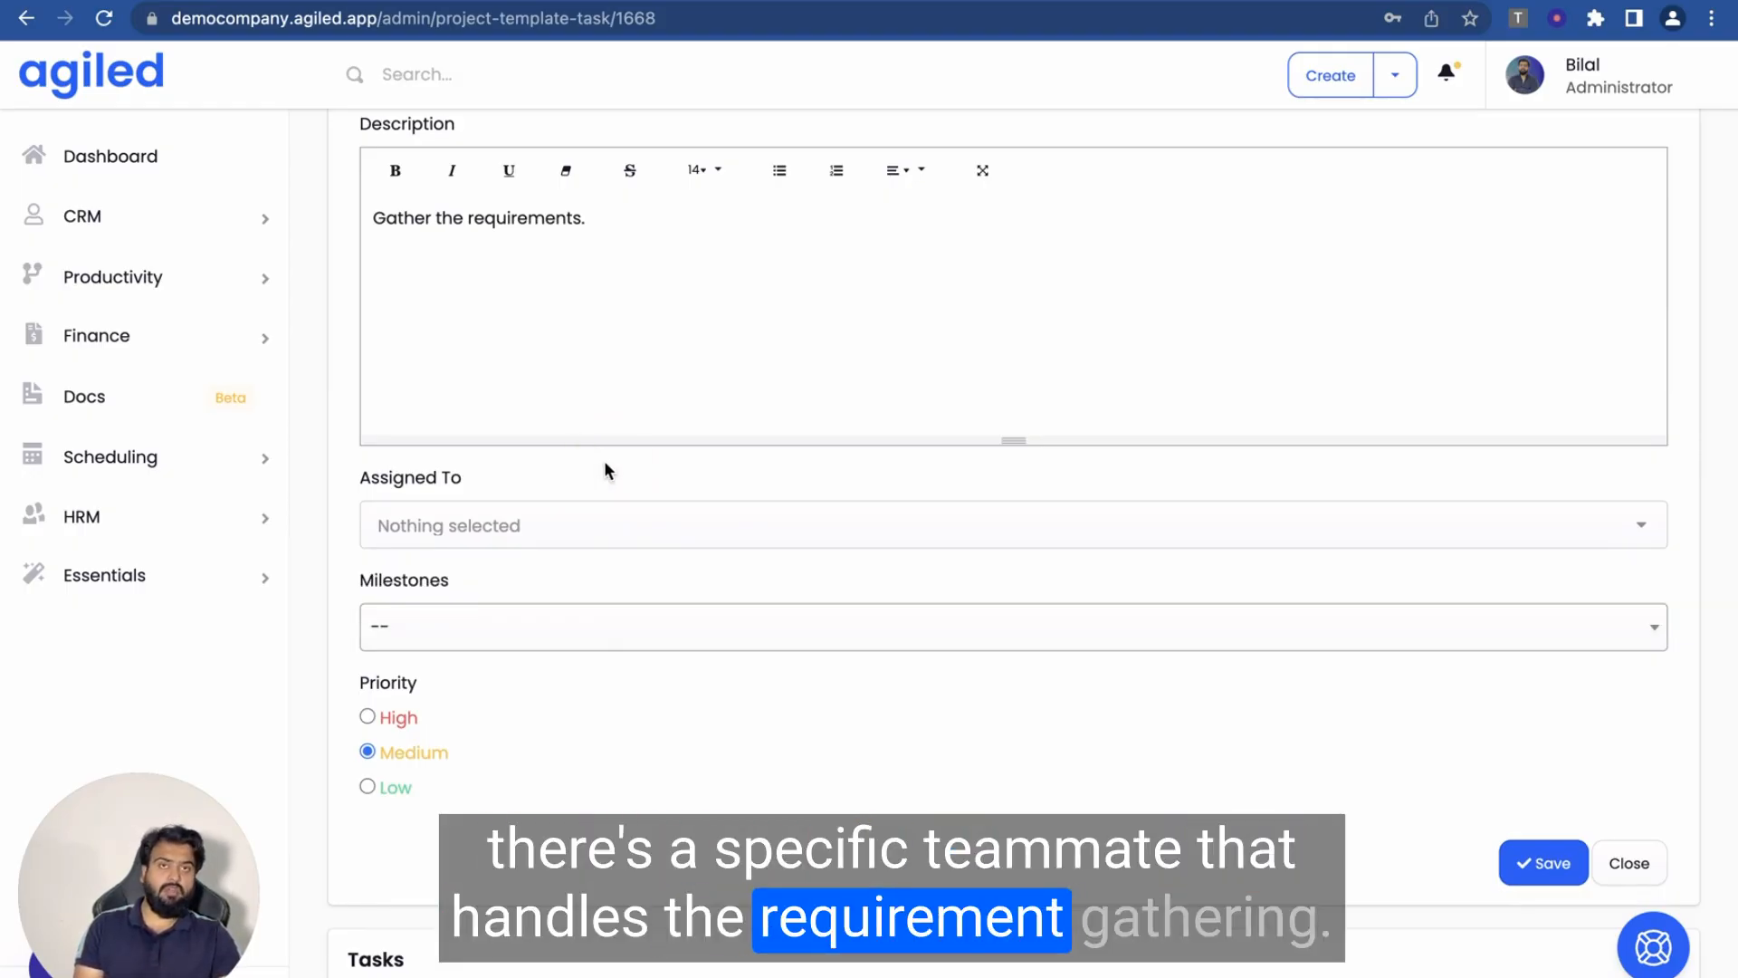
left_click(493, 634)
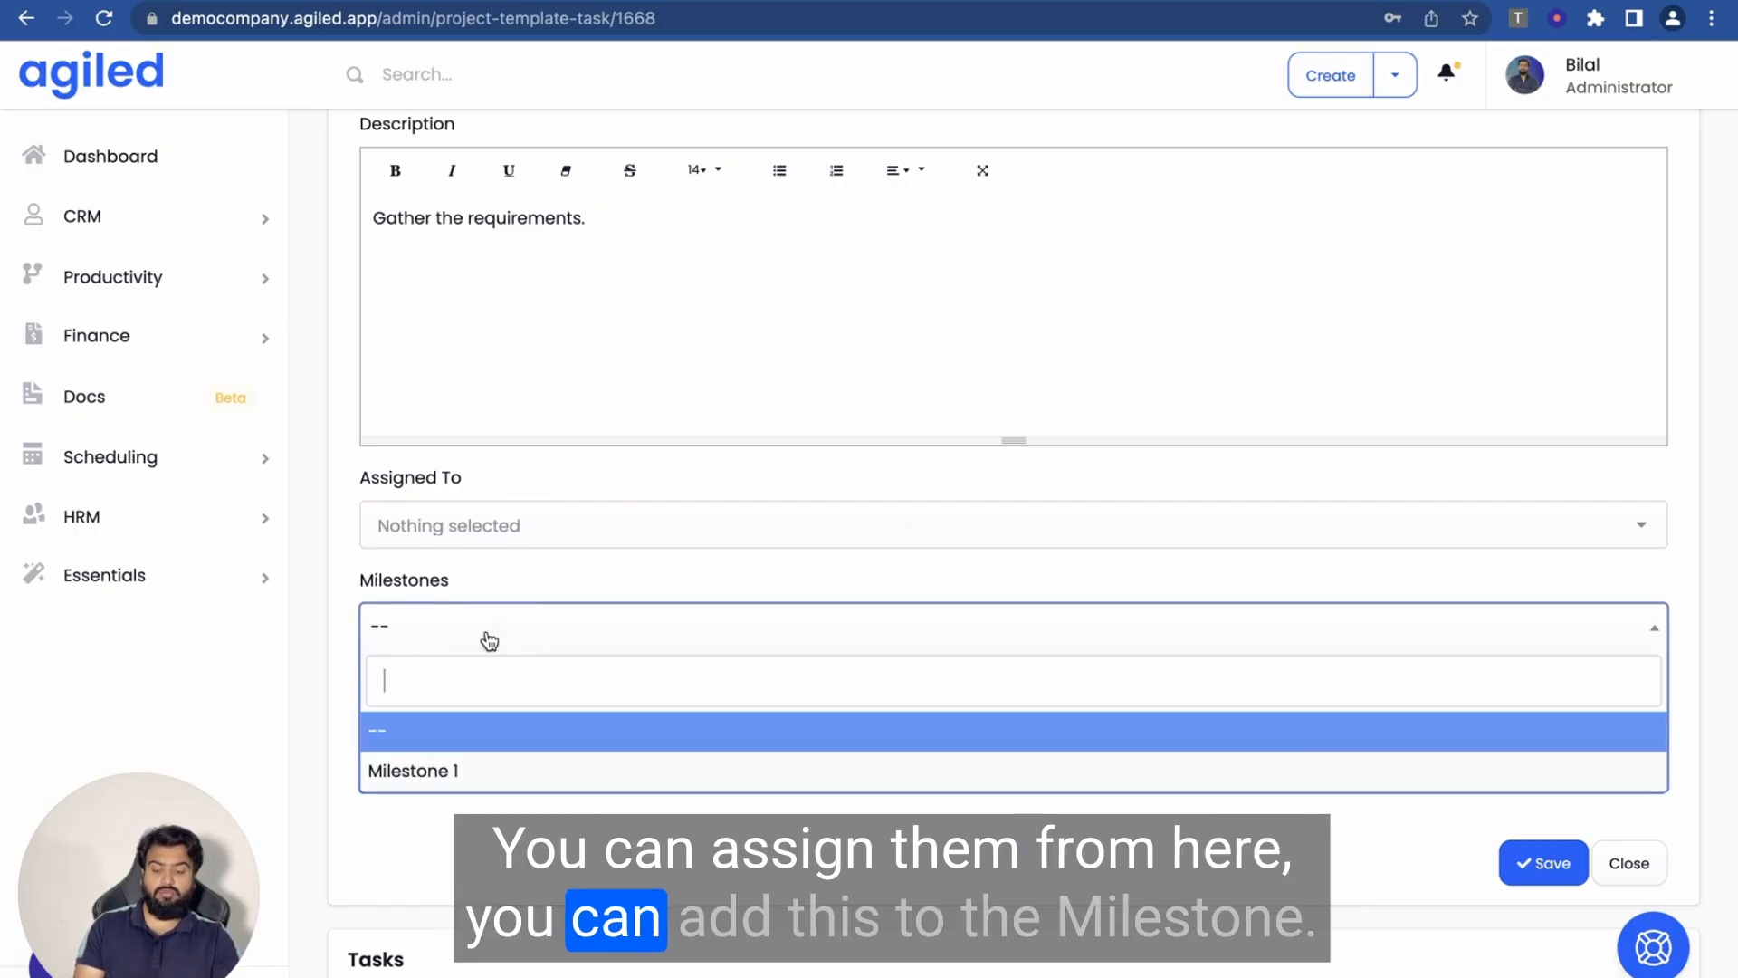
left_click(443, 769)
scroll(599, 491, "down", 3)
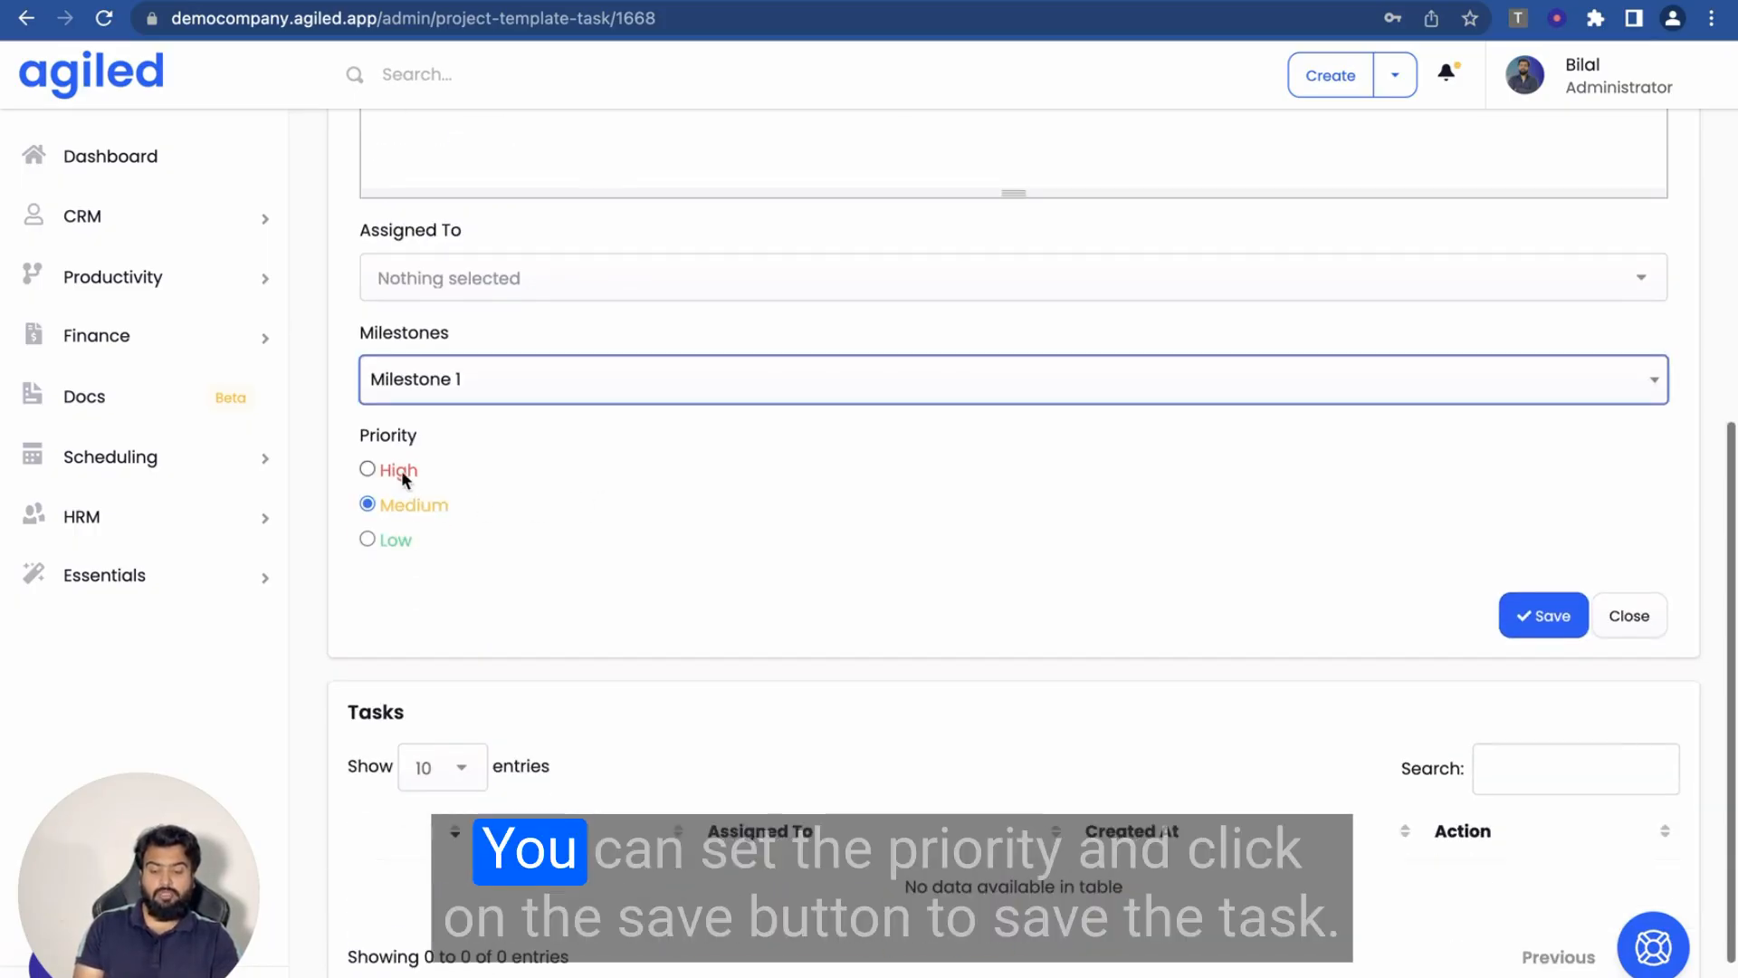
scroll(391, 482, "up", 5)
scroll(393, 493, "up", 2)
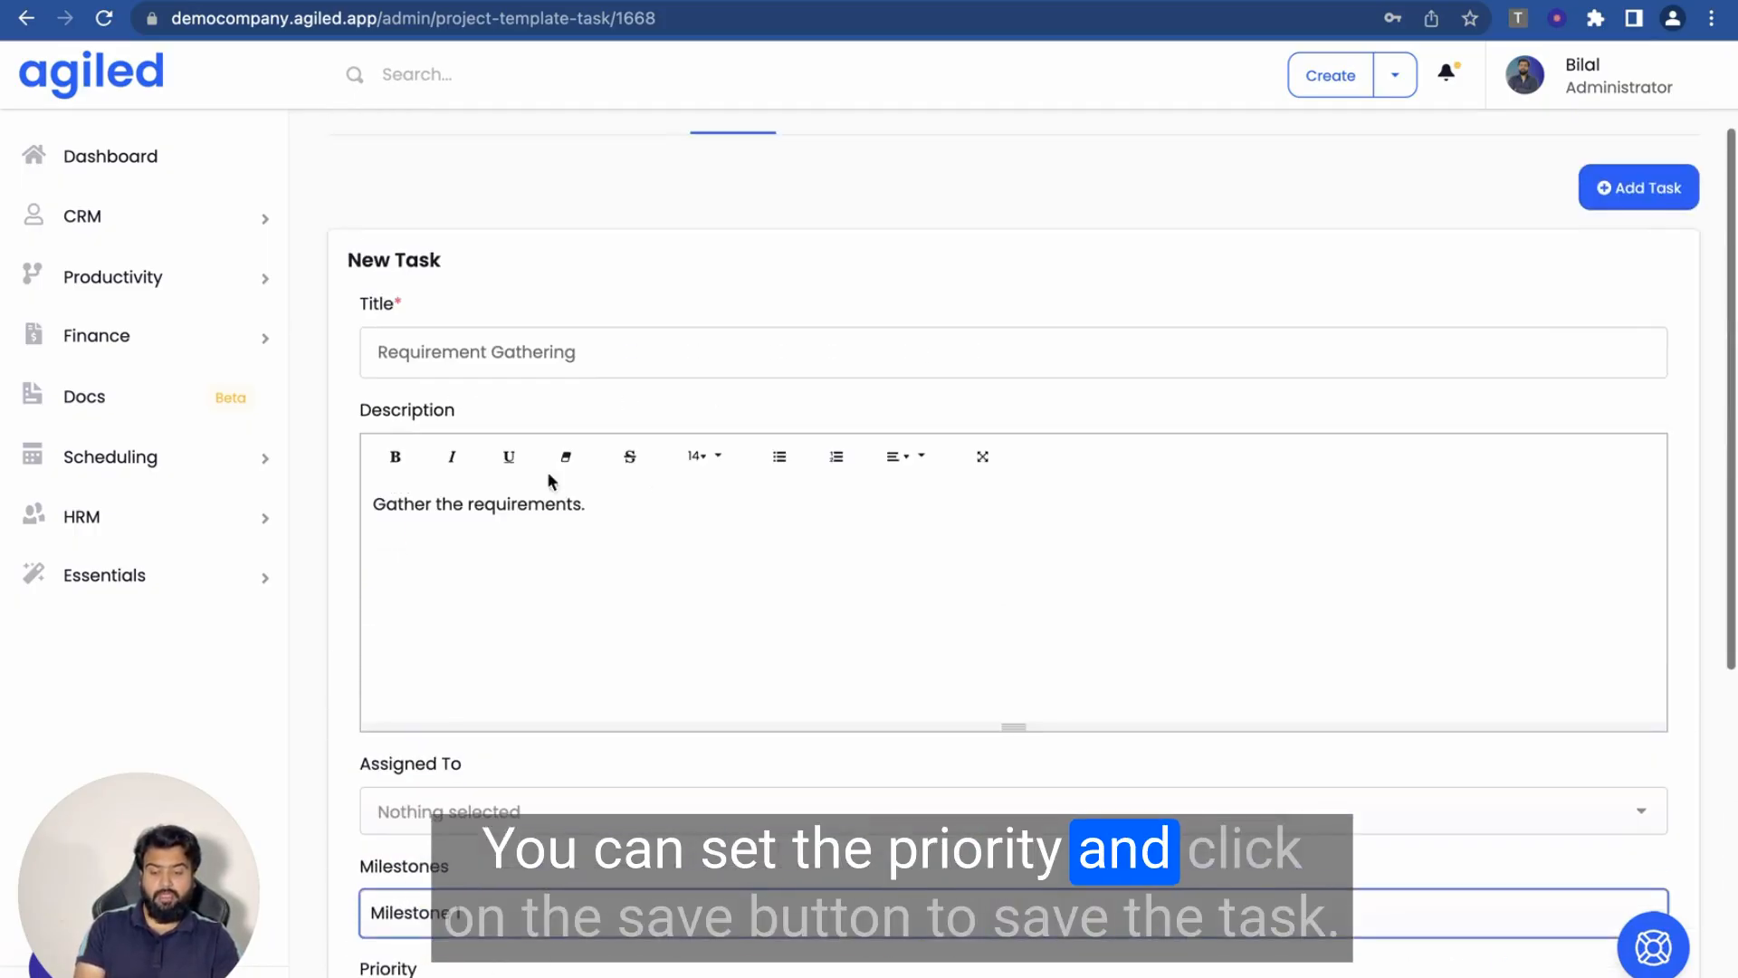
scroll(812, 769, "down", 5)
left_click(1530, 661)
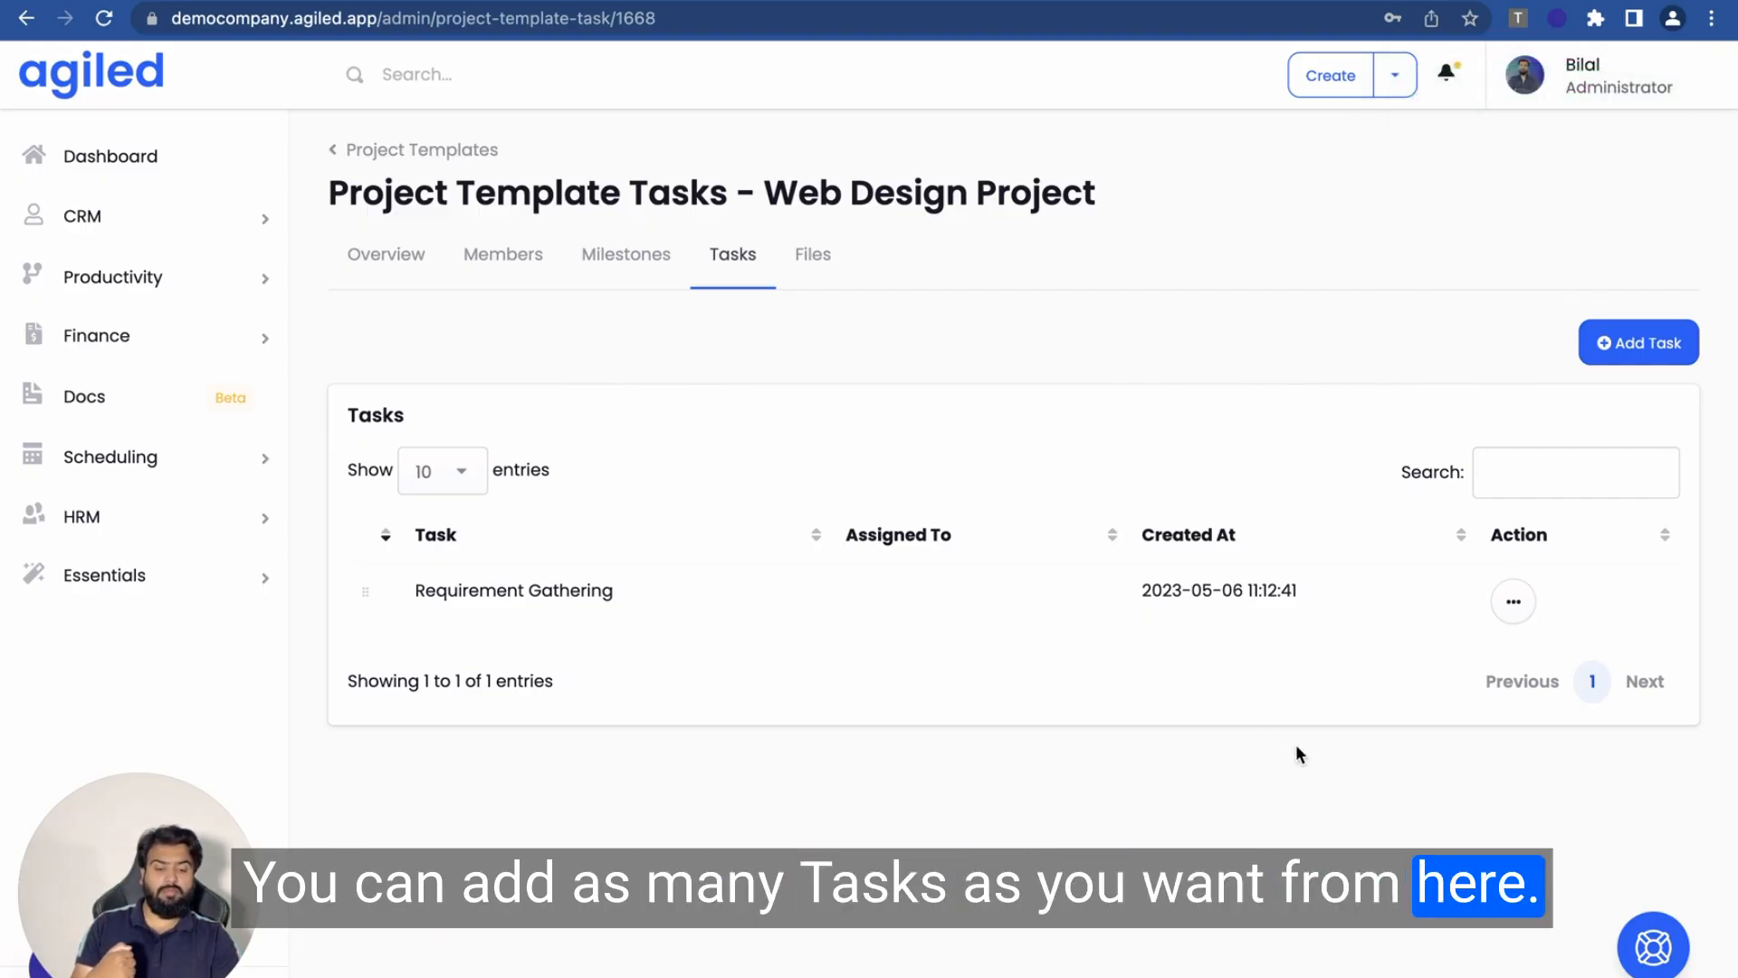
- Switch to the template's Files tab, which holds no files
left_click(805, 253)
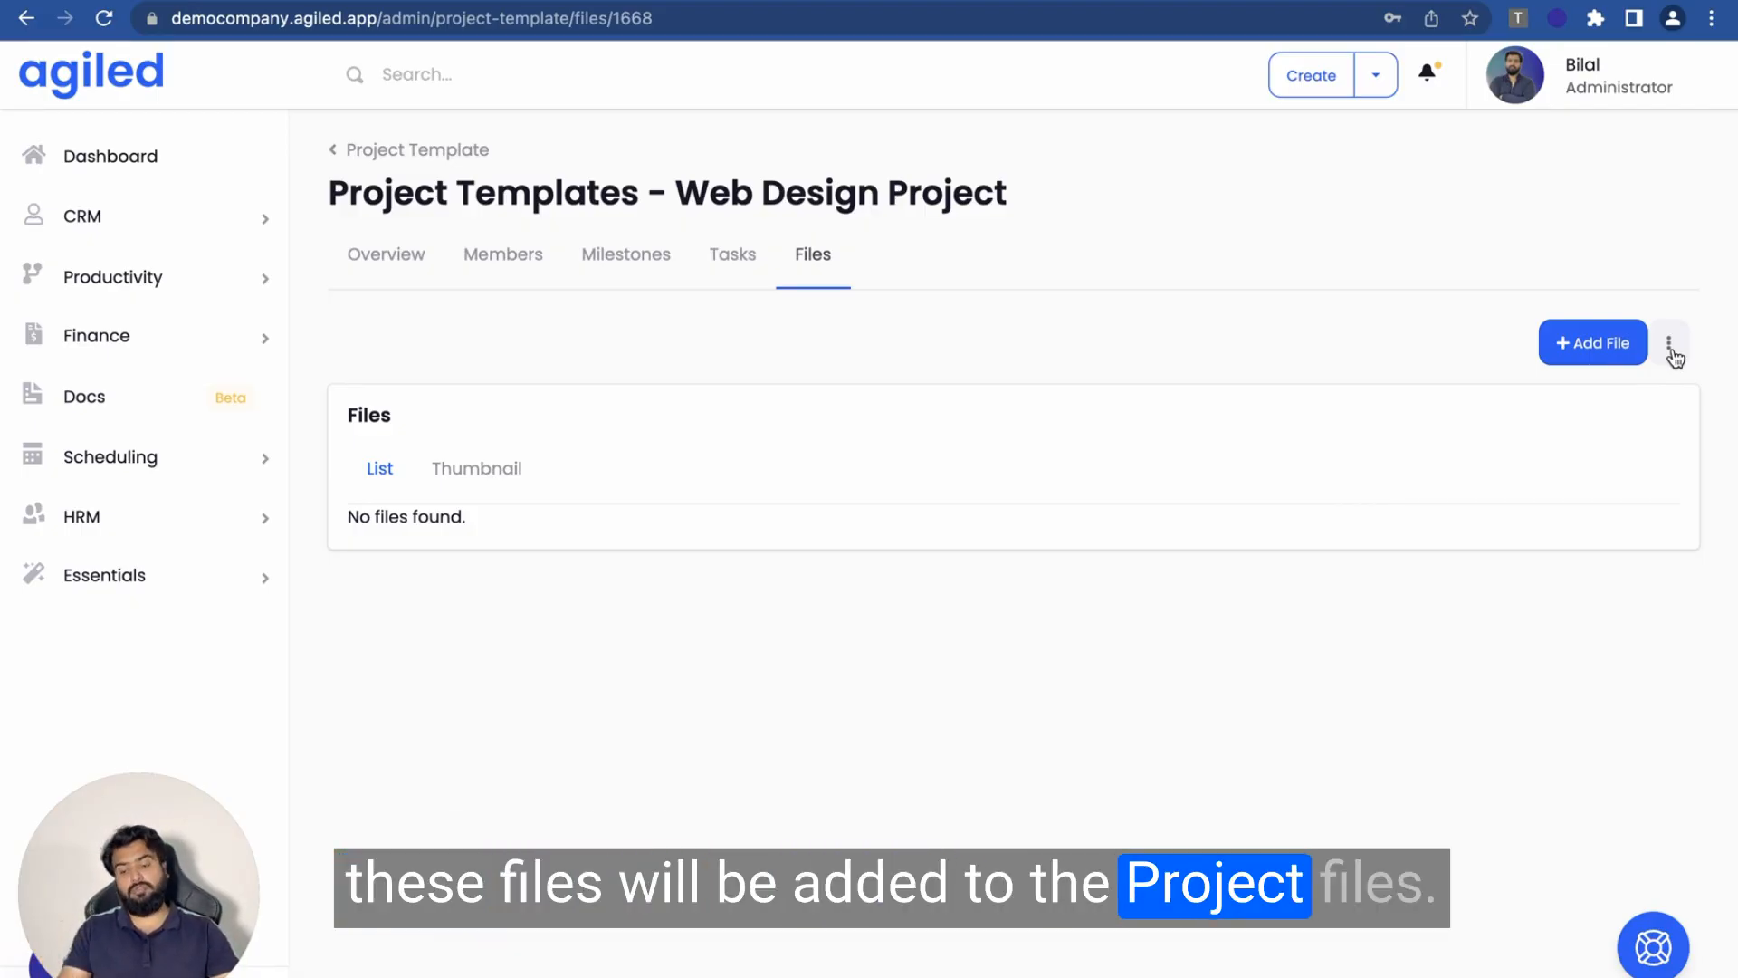
- Return to the template overview and expand Productivity in the sidebar
left_click(386, 255)
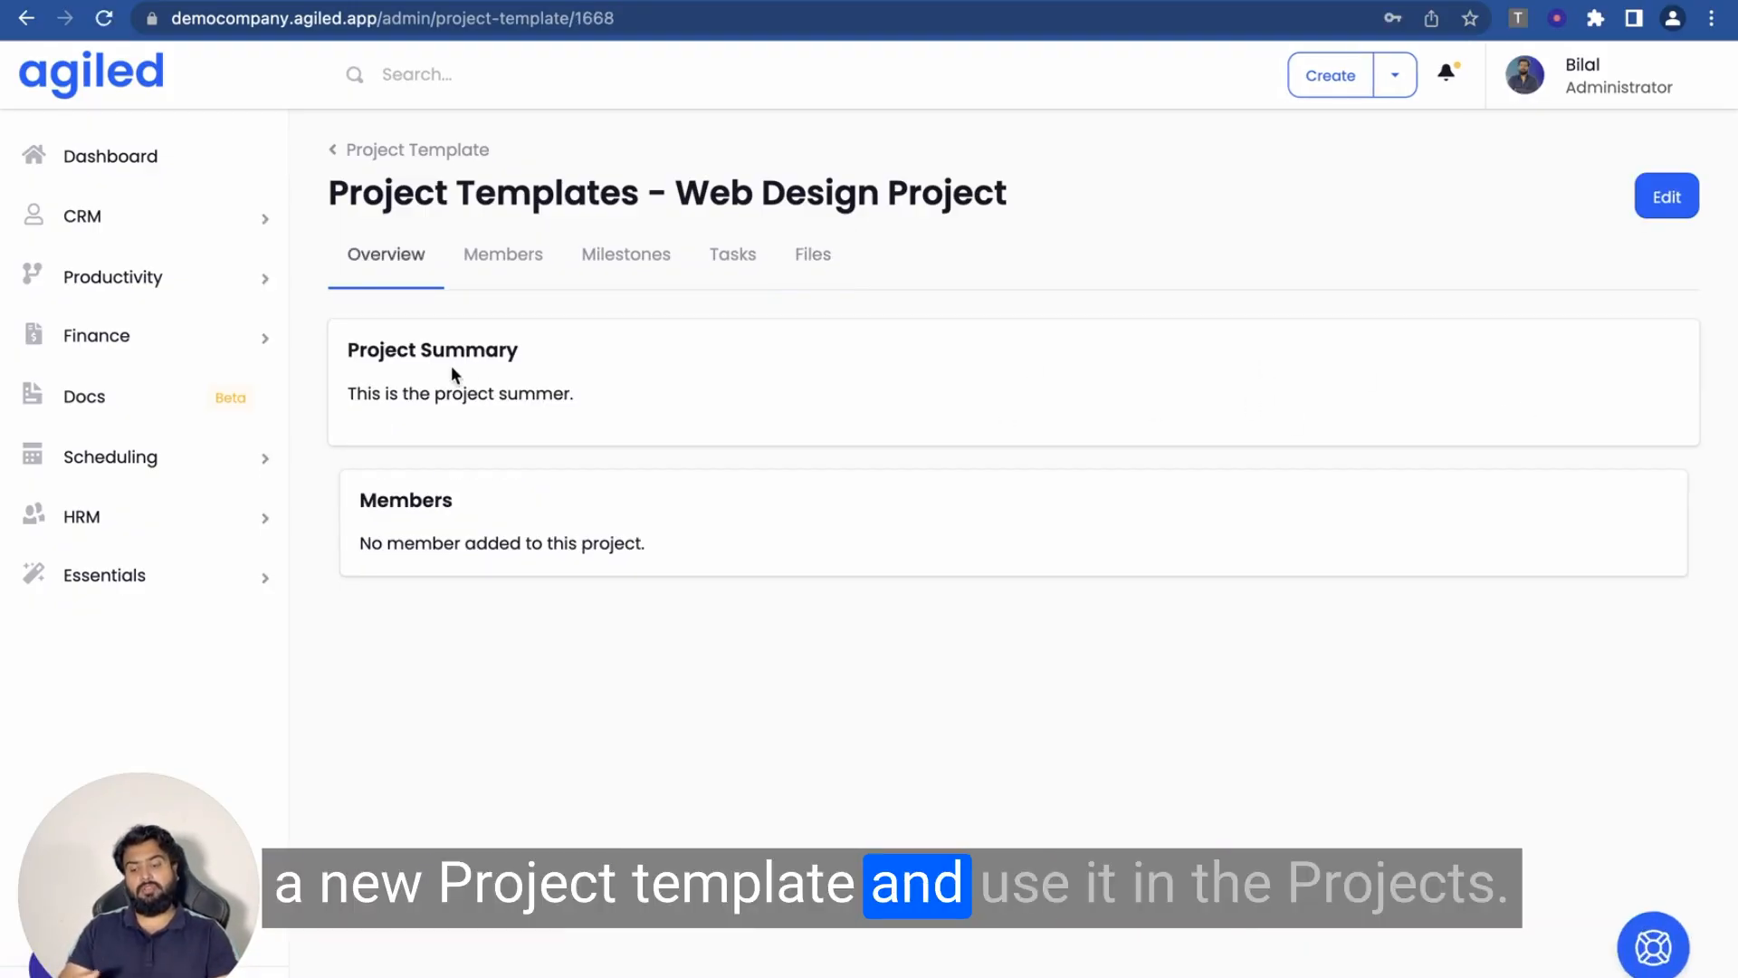
left_click(207, 276)
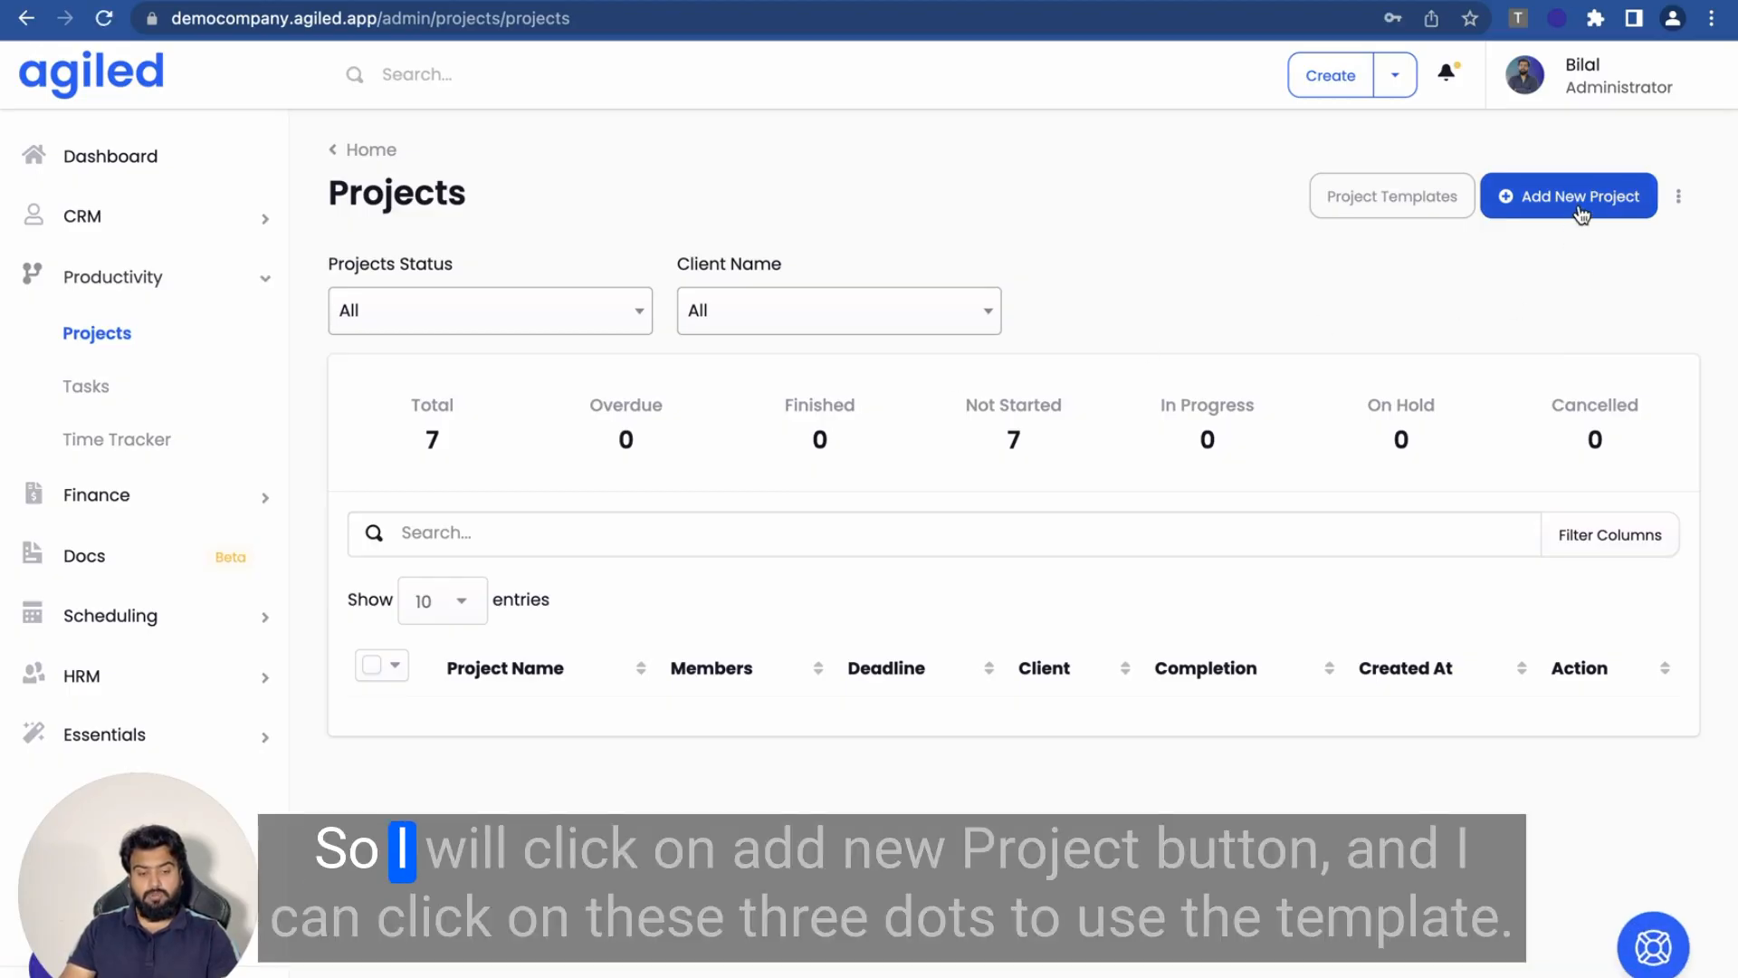
- Start a new project and prefill its form from the Web Design Project template
left_click(1579, 214)
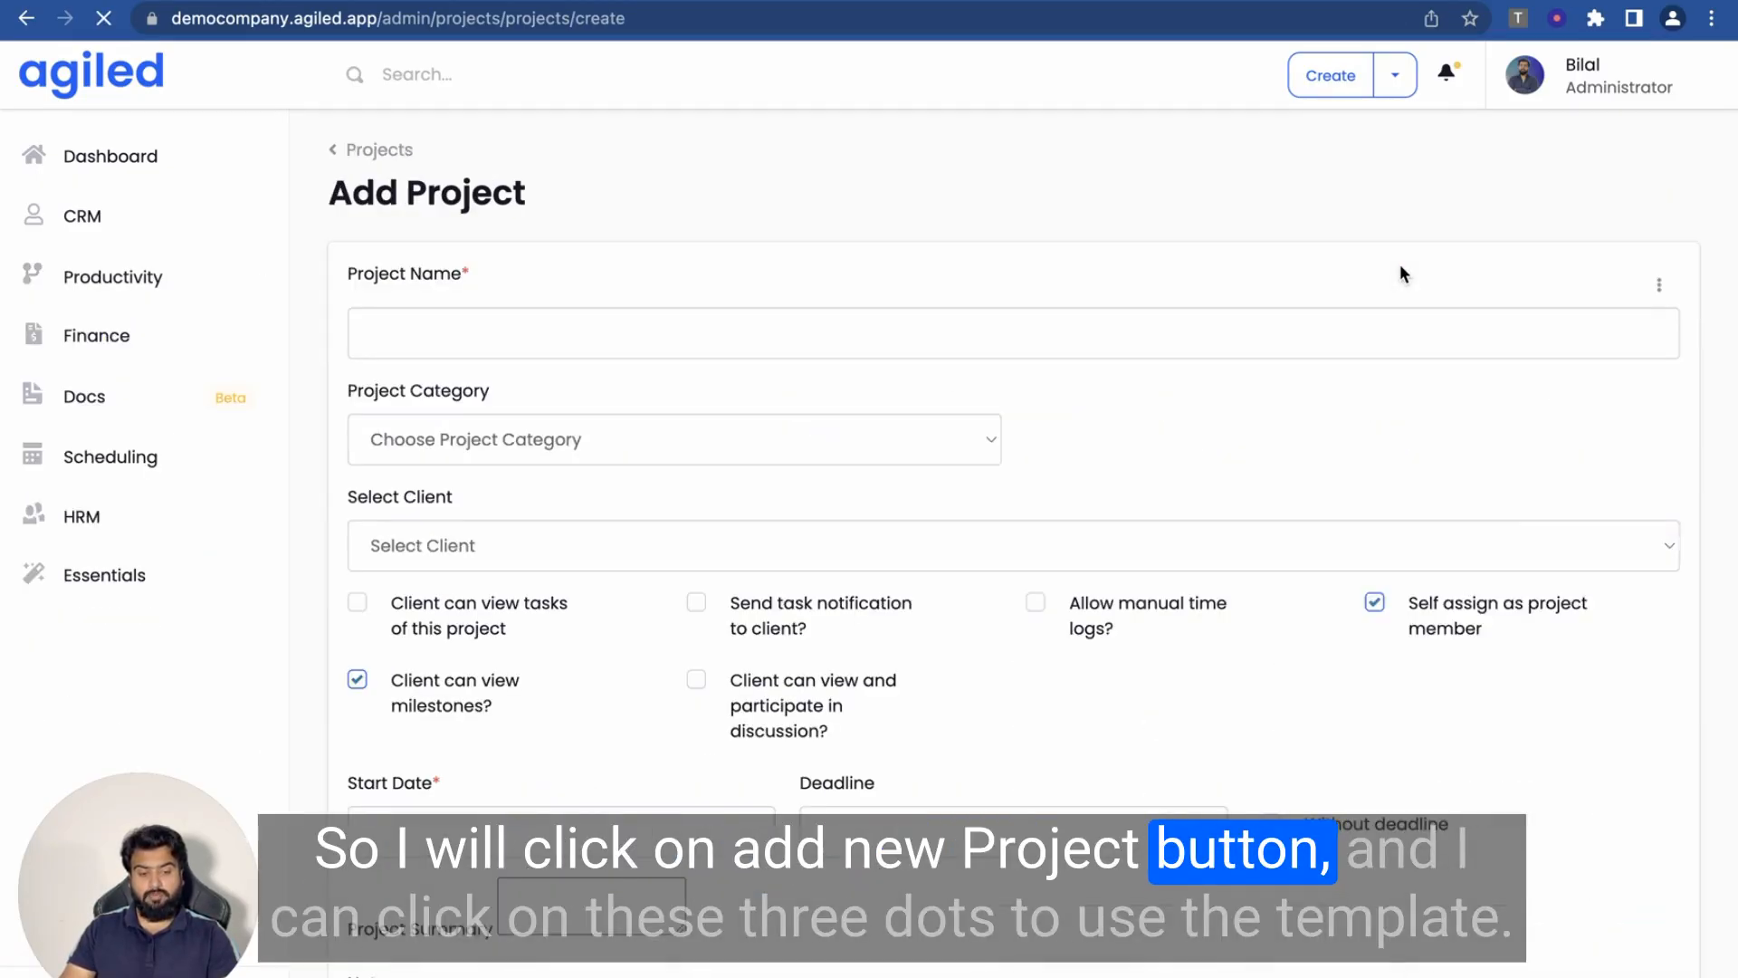
left_click(738, 339)
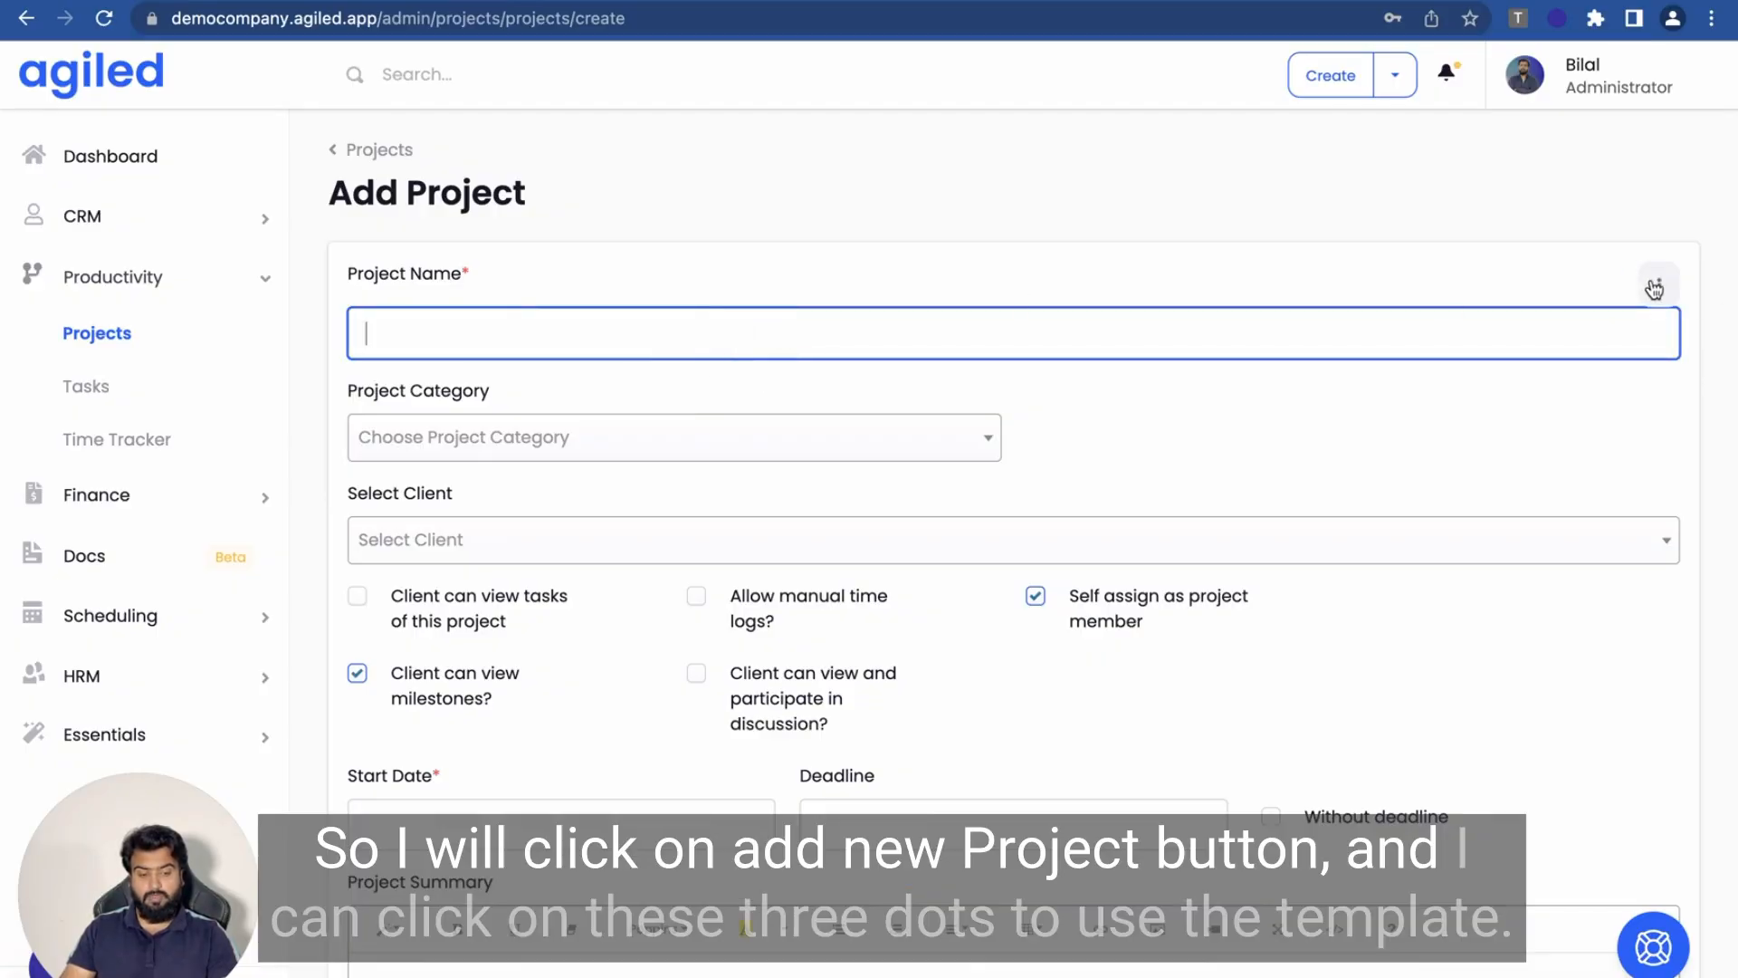
left_click(1654, 287)
left_click(1307, 272)
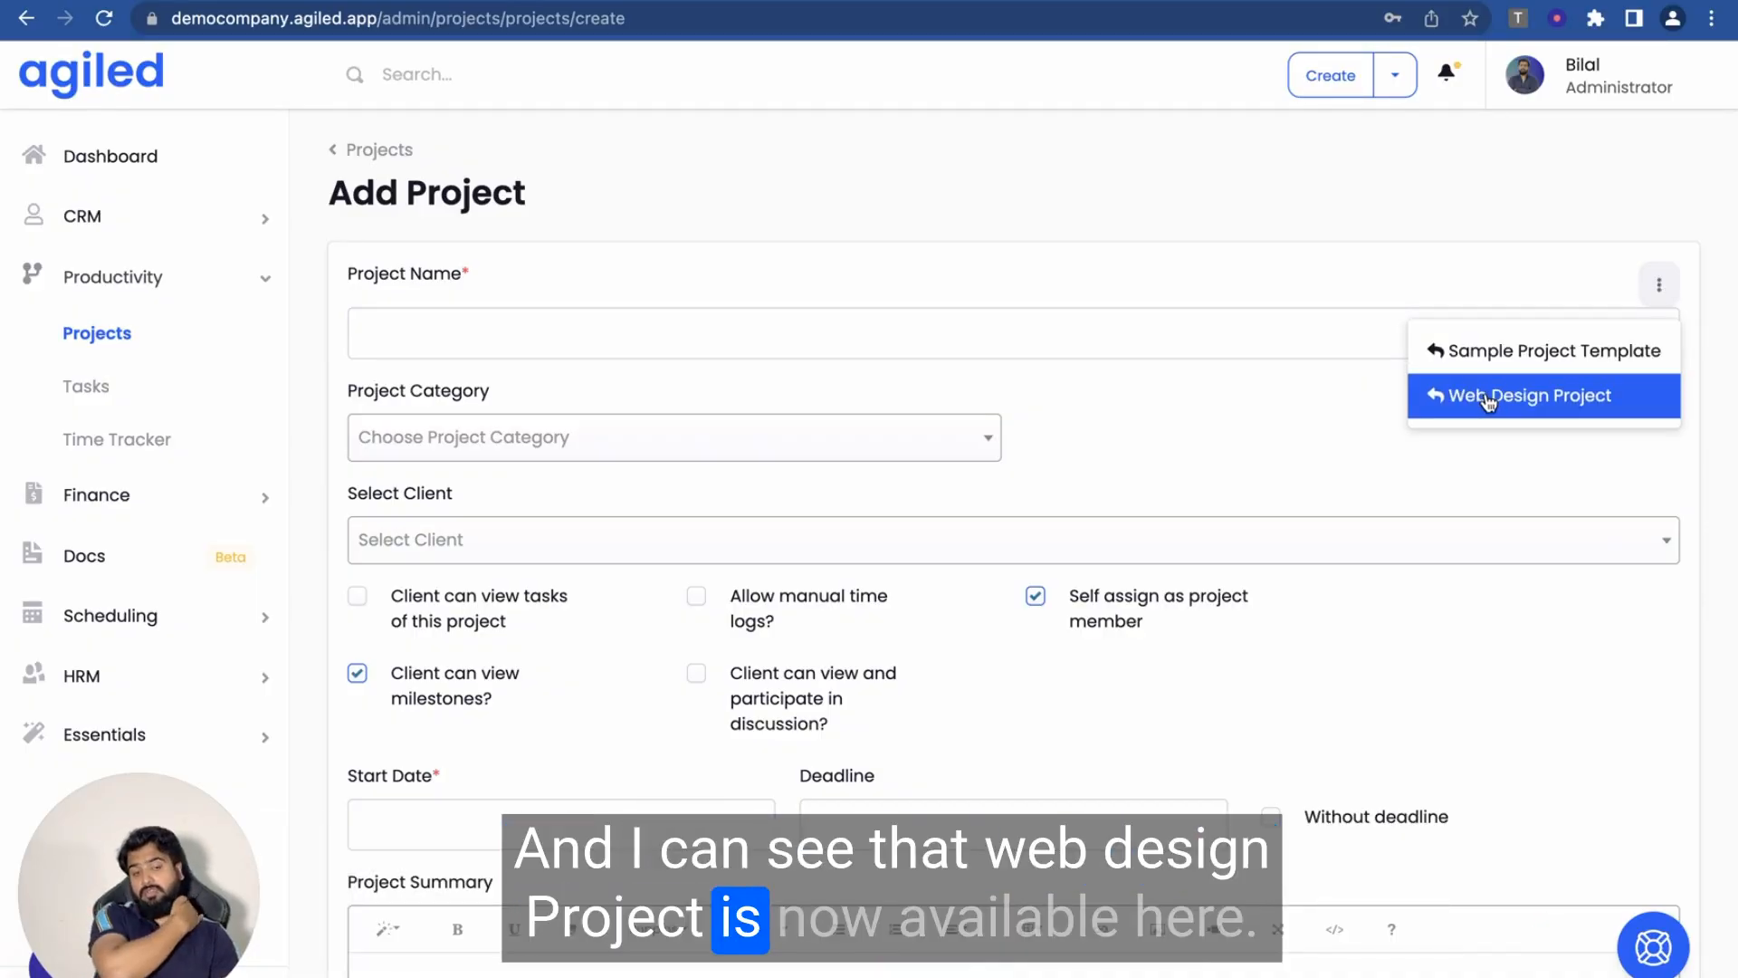
left_click(1487, 401)
- Set the project start date to 12 May 2023
scroll(1003, 463, "down", 3)
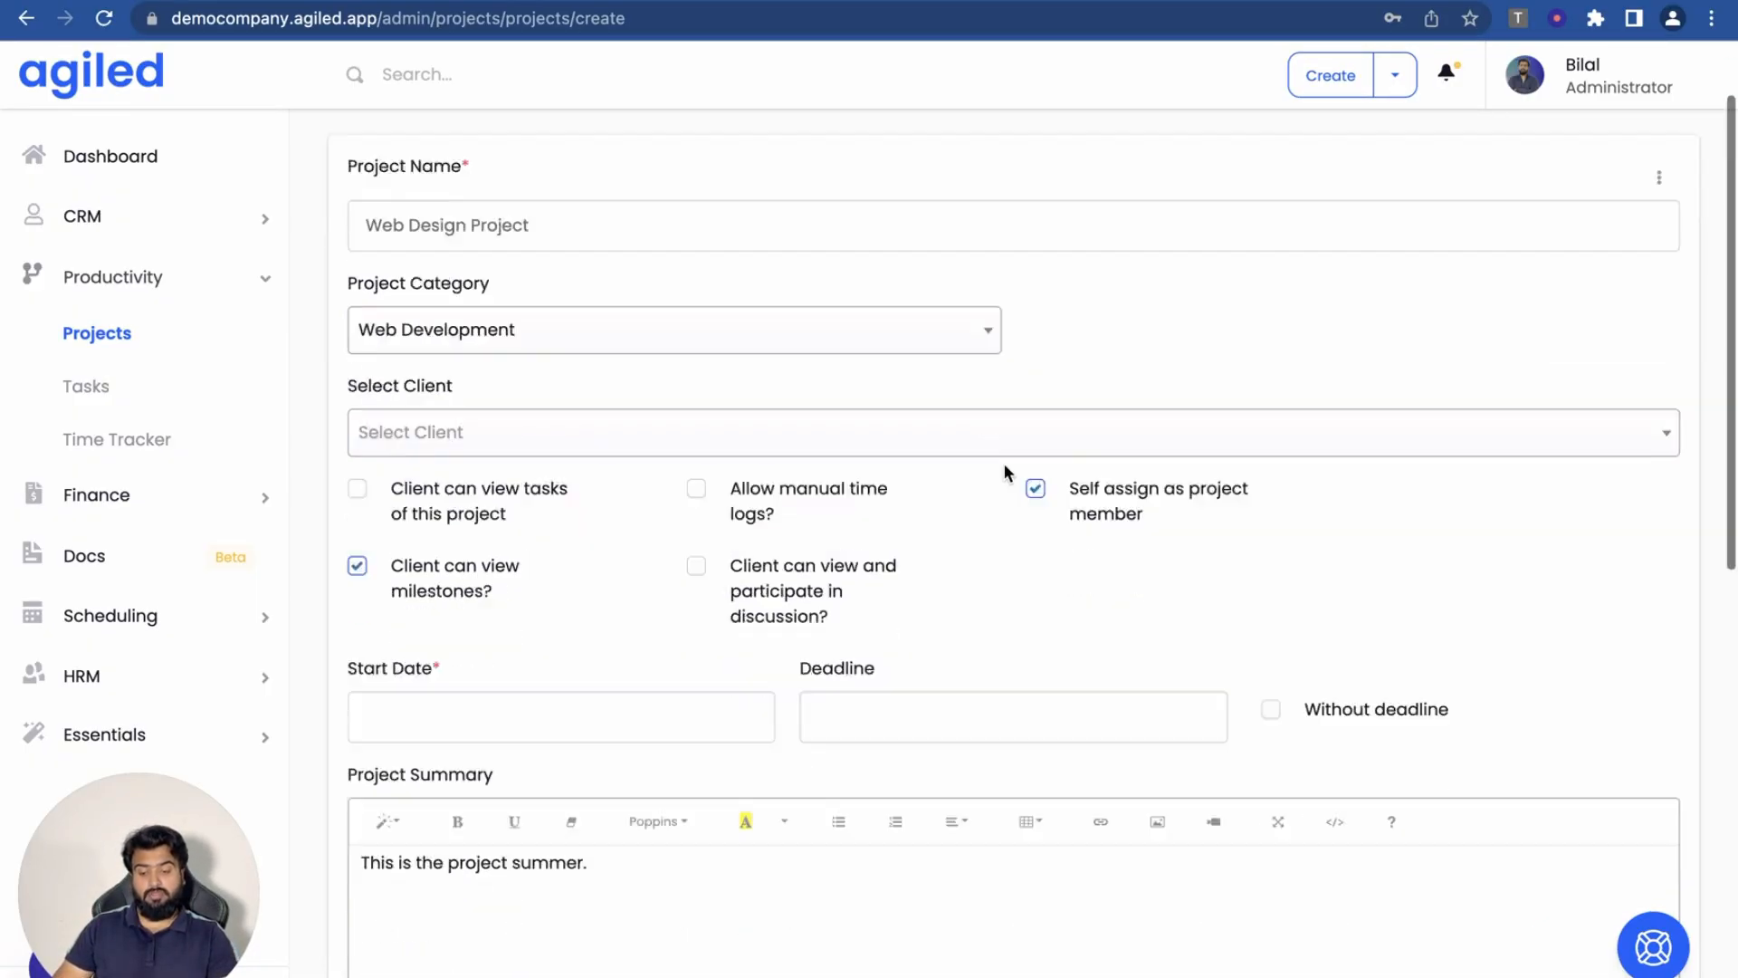
scroll(682, 357, "down", 3)
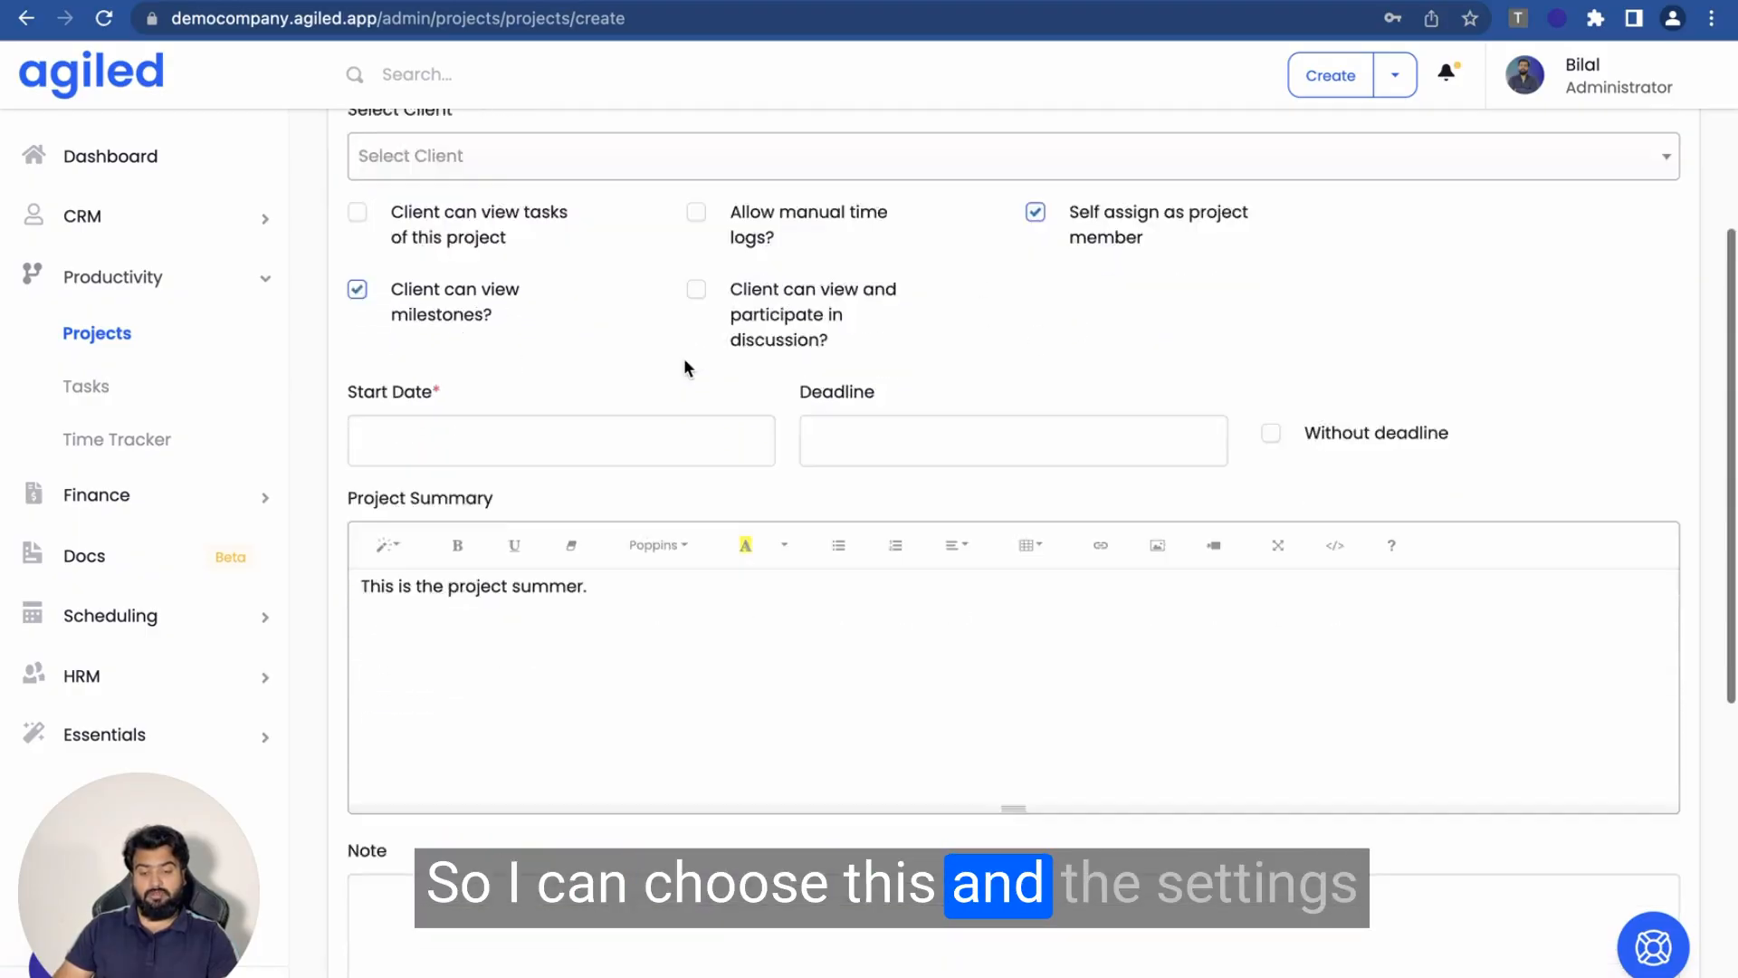
scroll(483, 400, "down", 5)
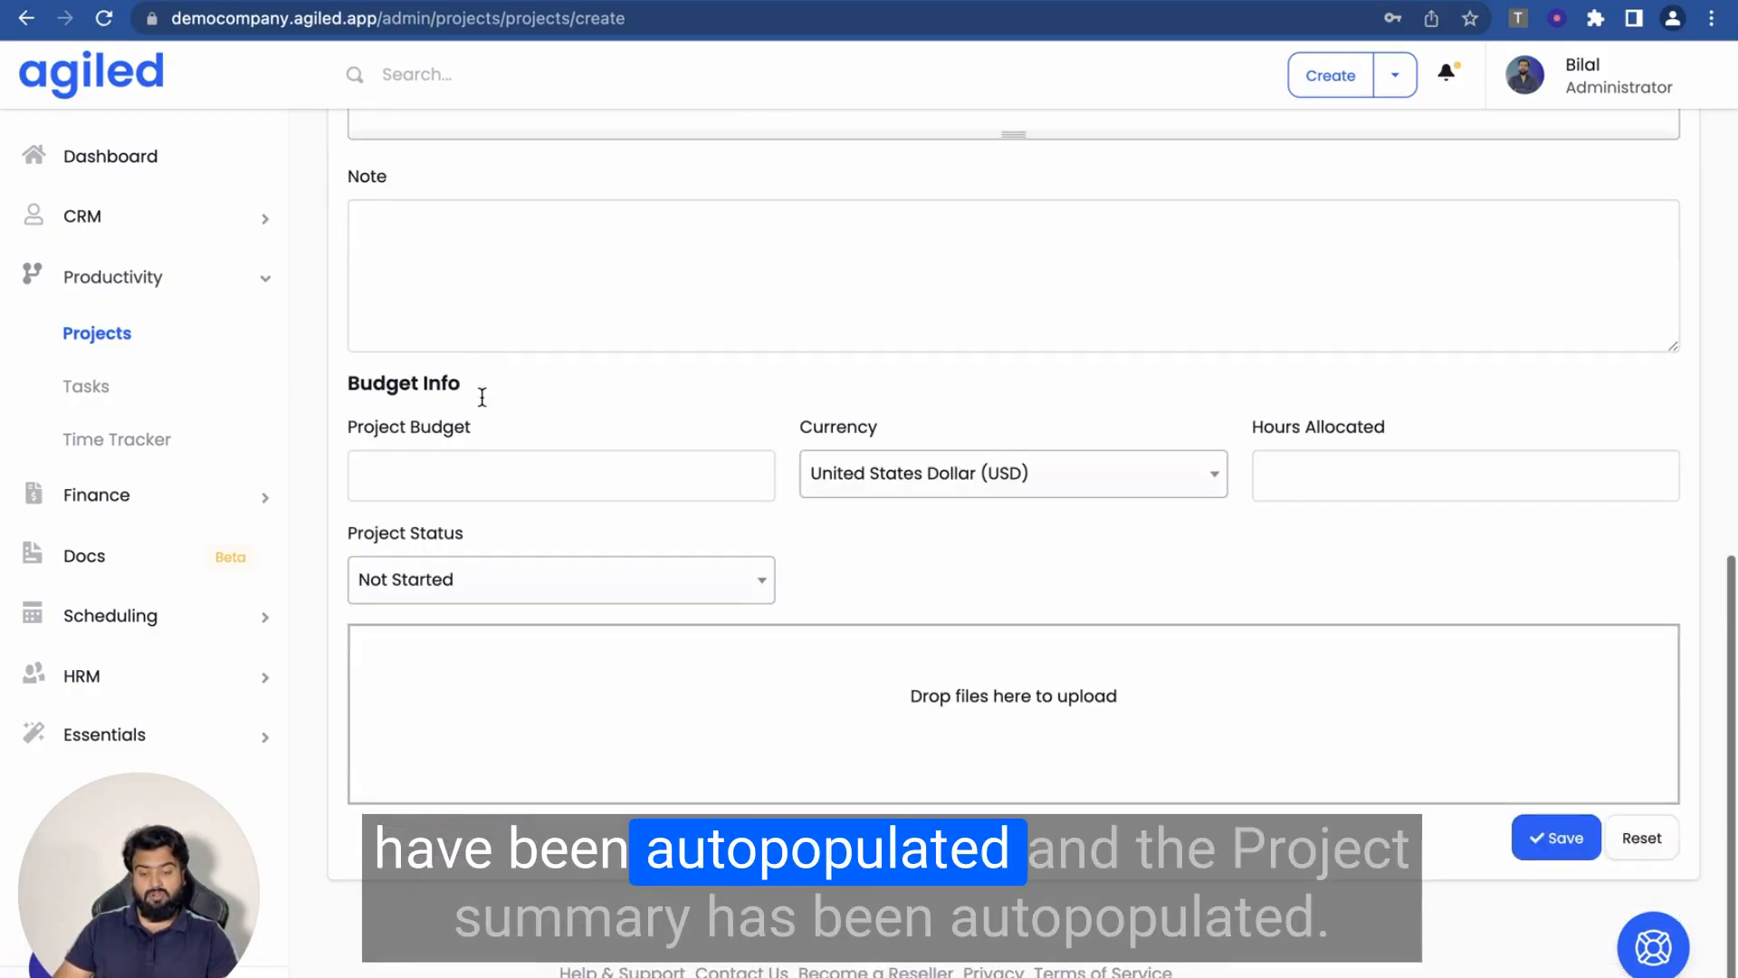
scroll(480, 400, "up", 2)
scroll(481, 401, "up", 3)
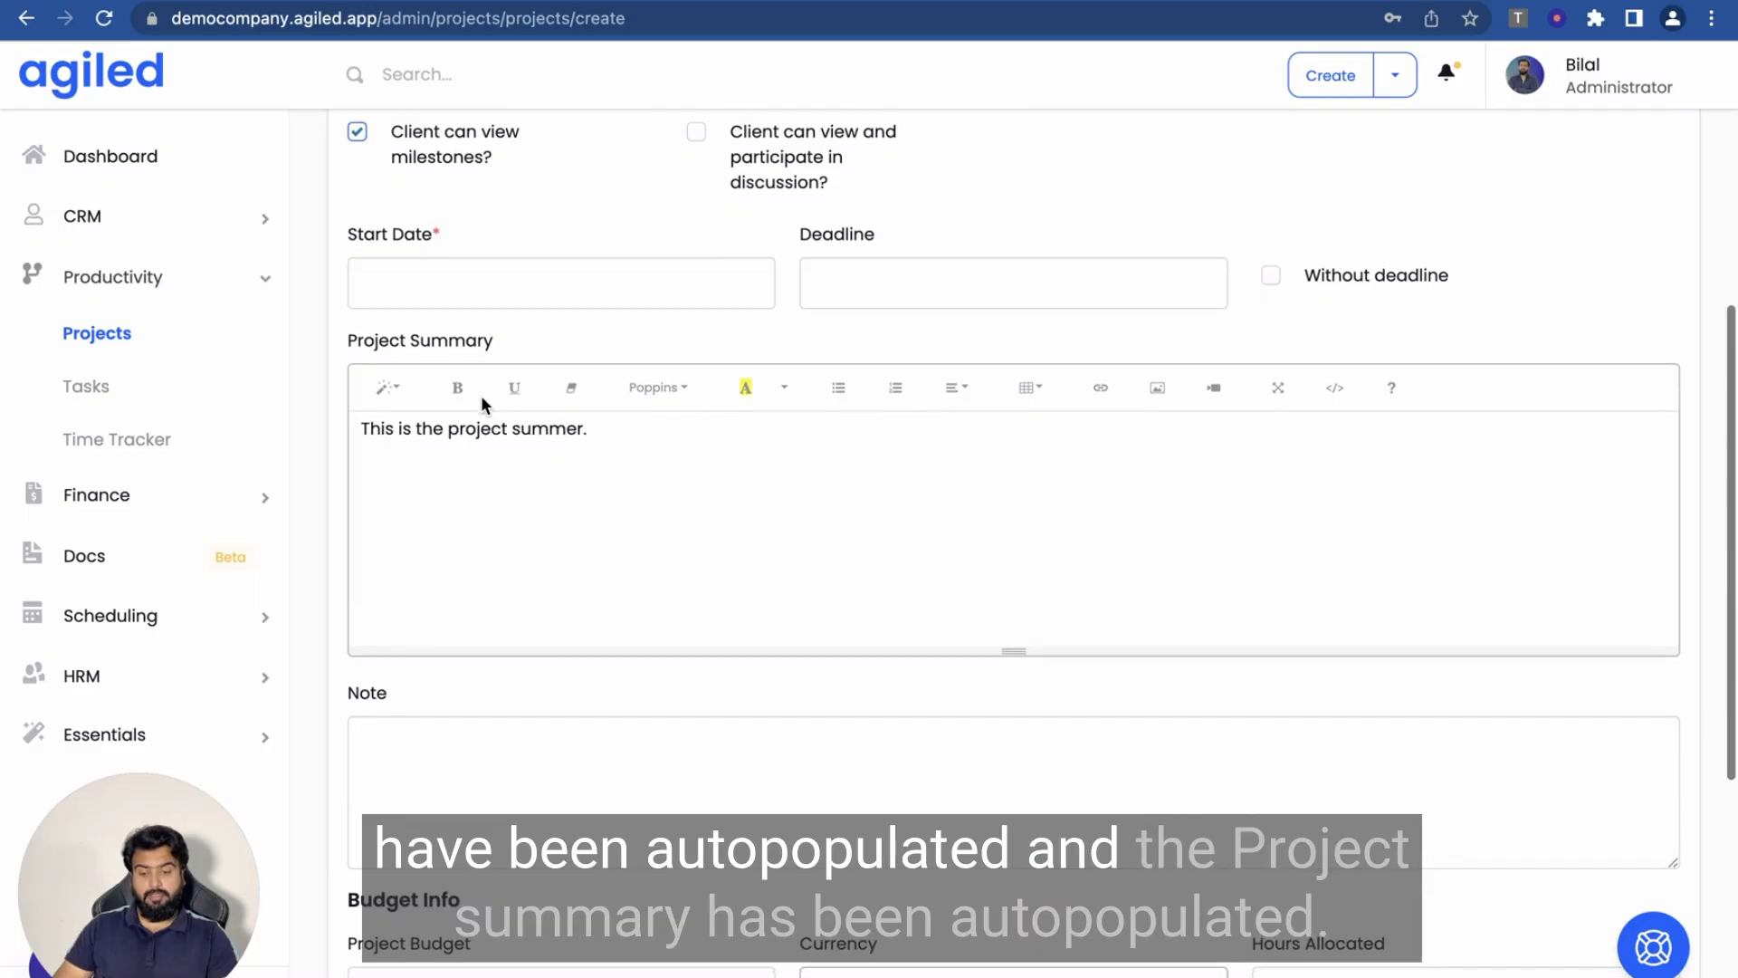
left_click(403, 286)
left_click(507, 450)
- Enter a project budget of 3000 and save the new project
scroll(740, 539, "down", 6)
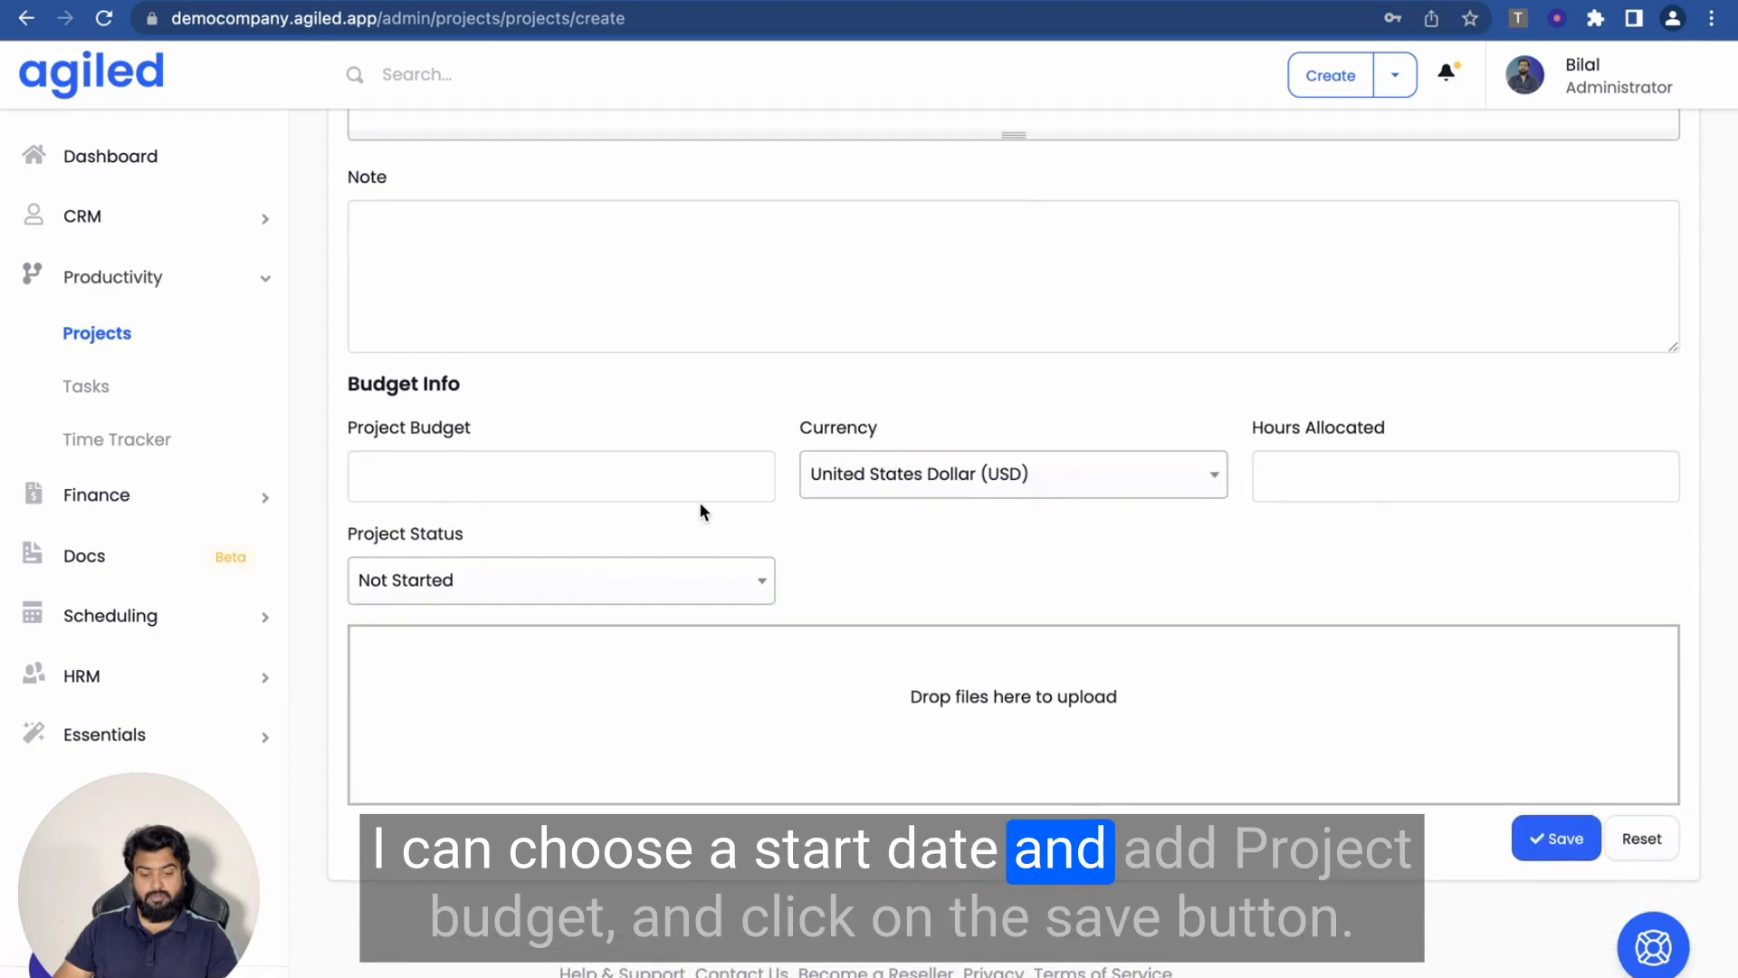
left_click(618, 468)
type("3000")
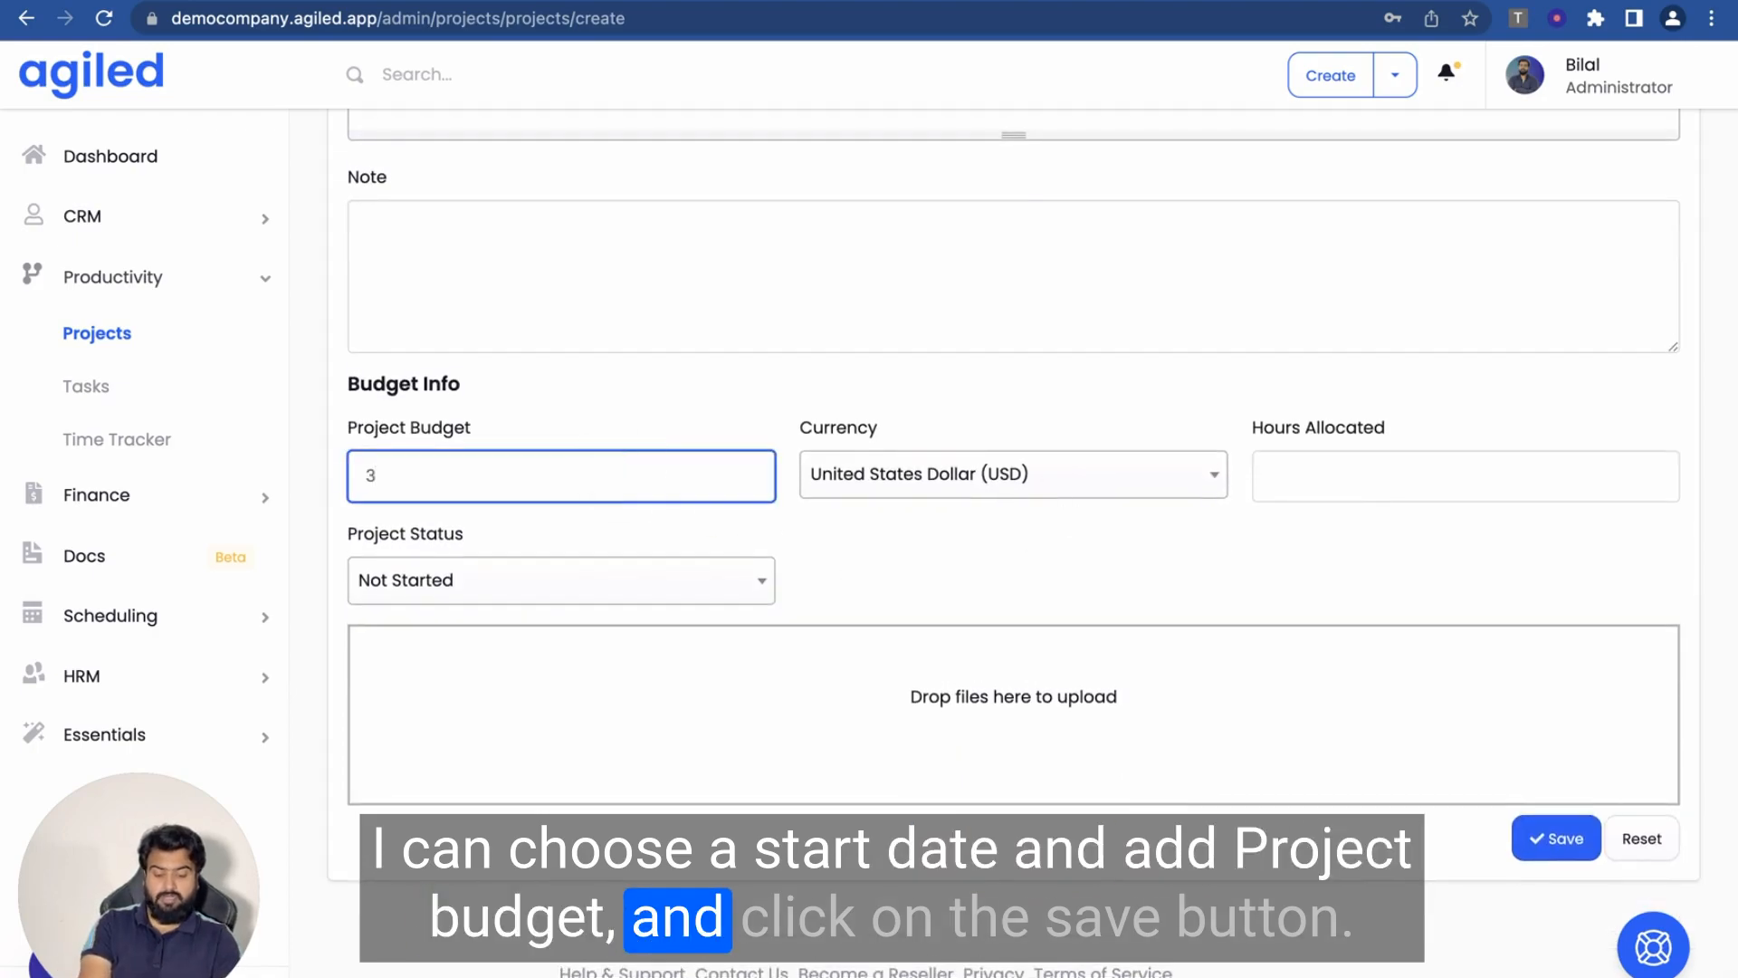
left_click(1539, 839)
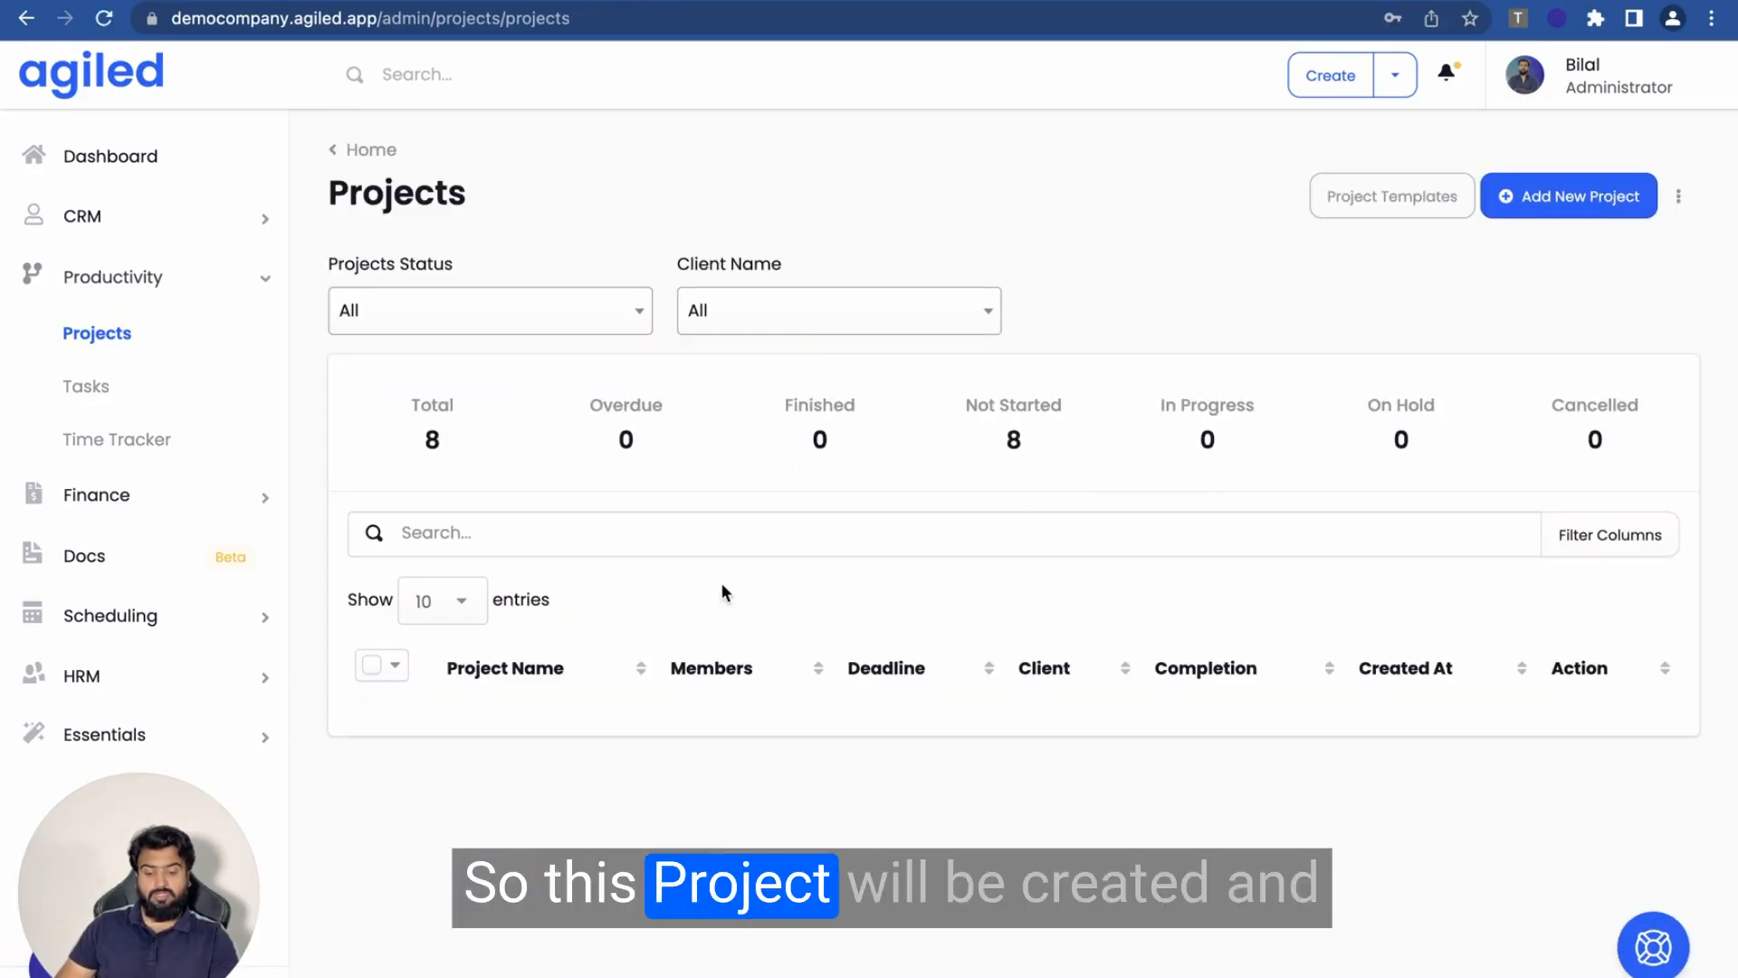
- Open the new Web Design Project's milestones from the project list
scroll(721, 583, "down", 1)
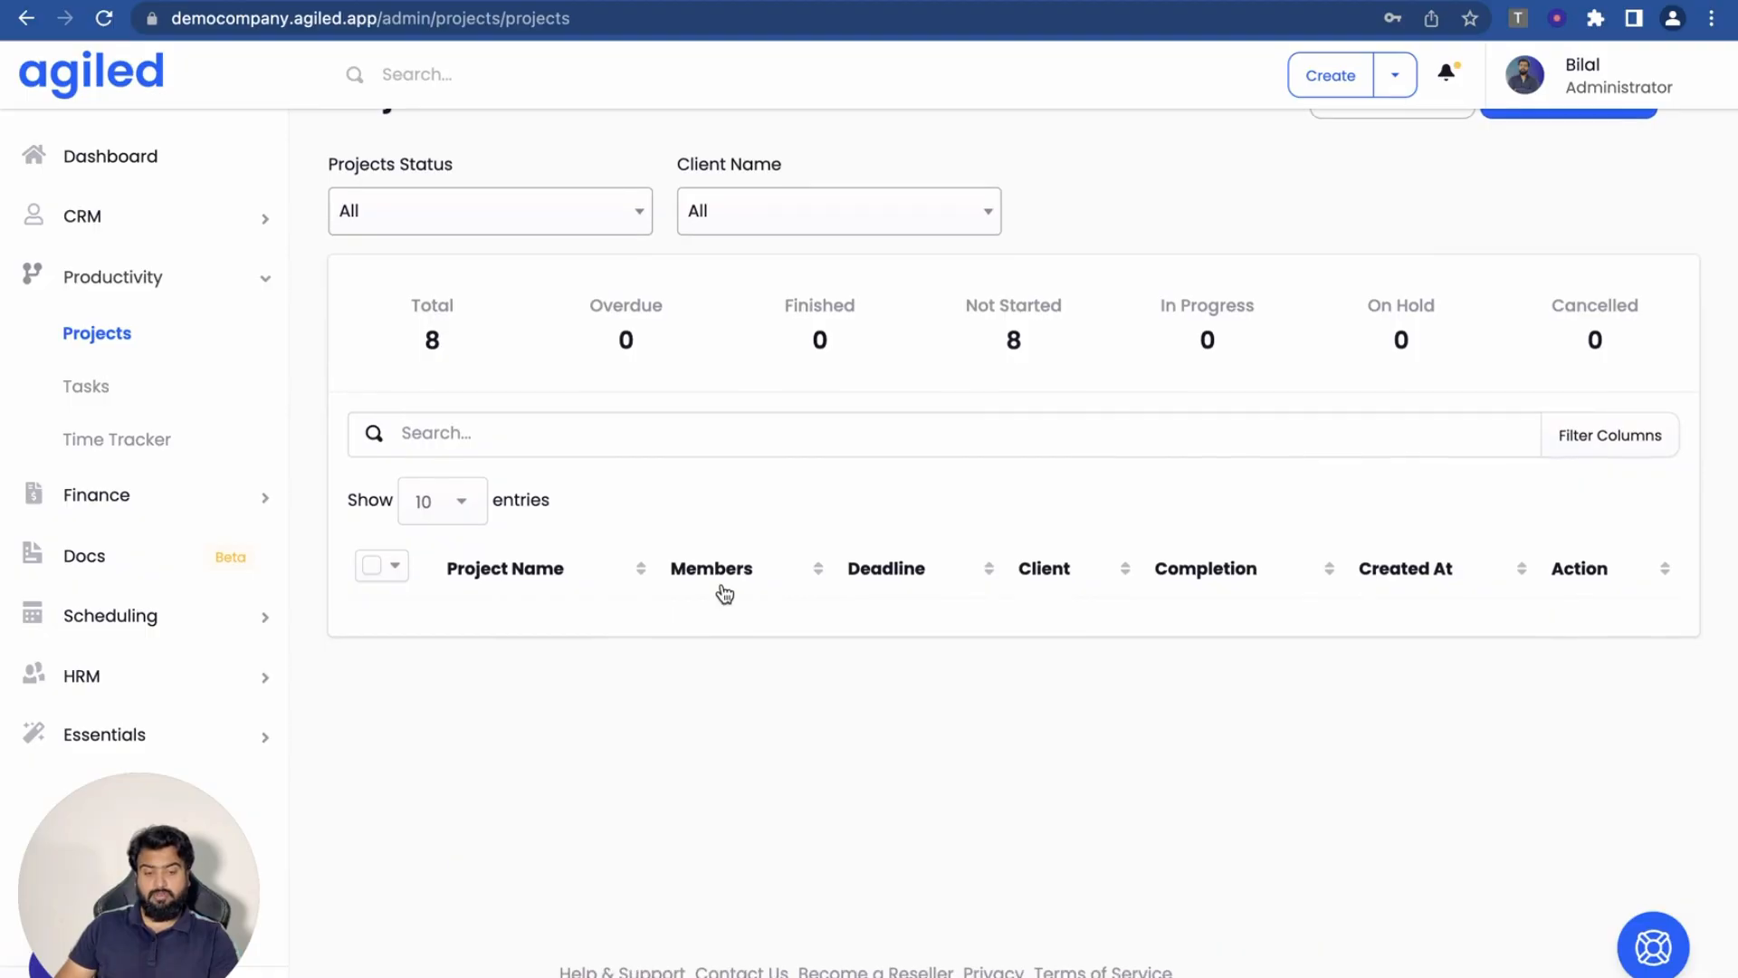
scroll(659, 502, "down", 3)
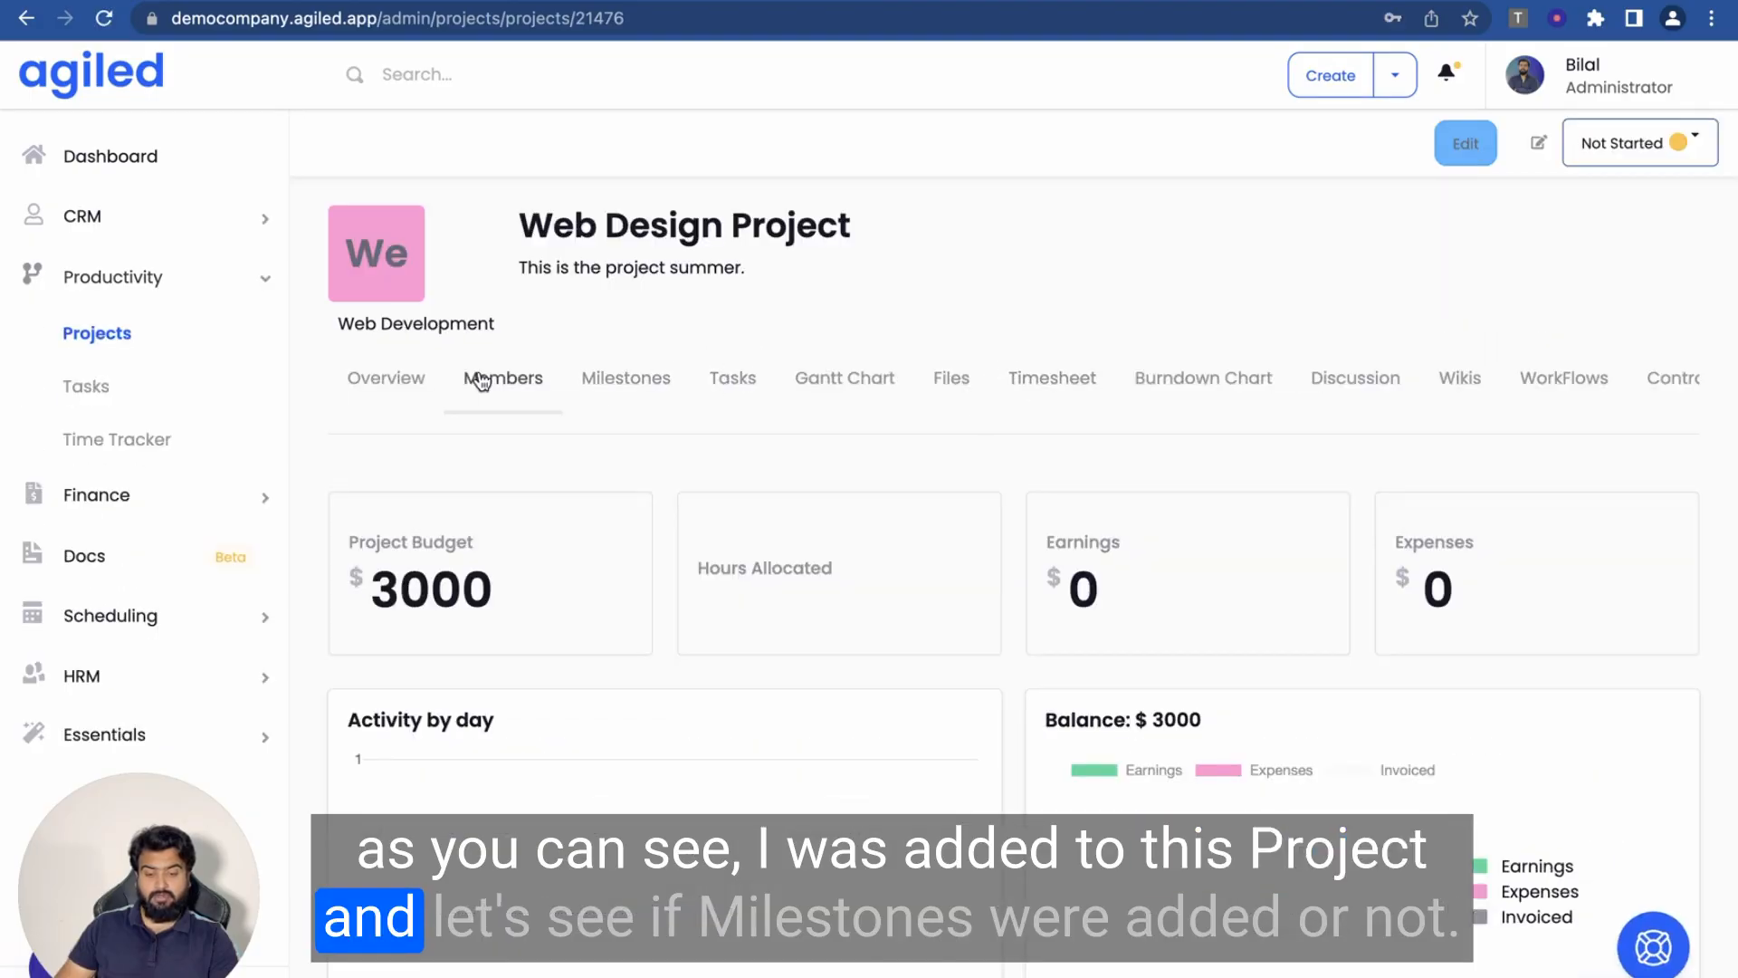
left_click(652, 396)
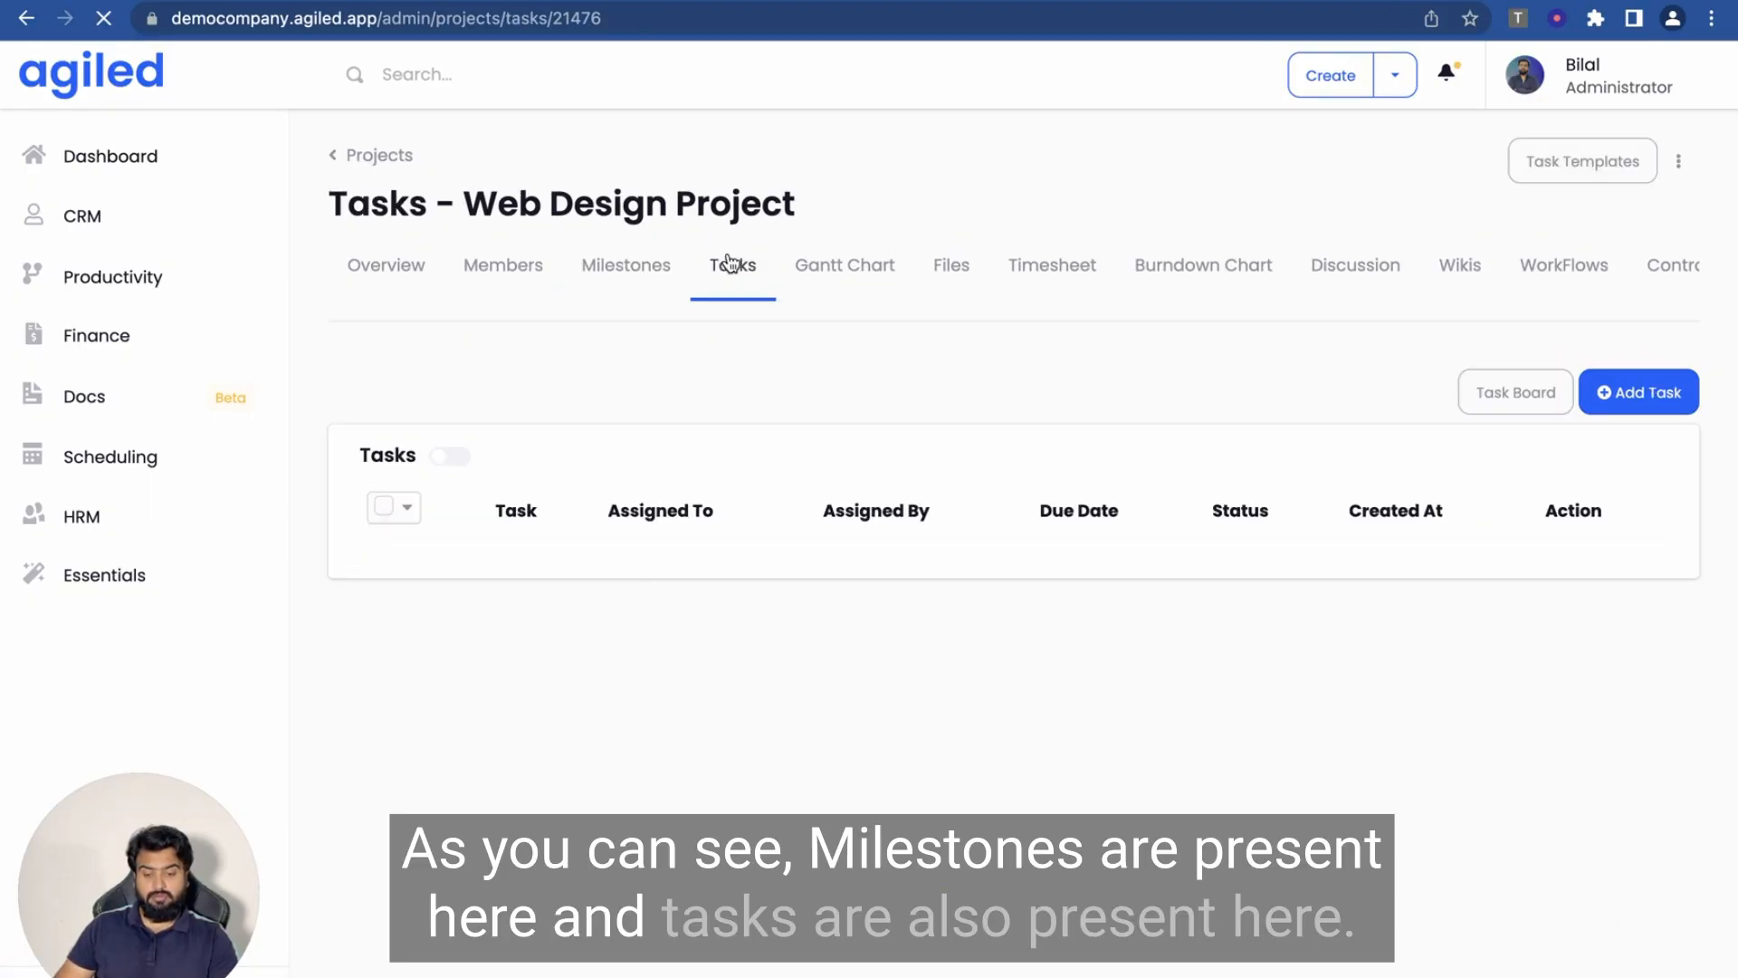
scroll(665, 561, "down", 1)
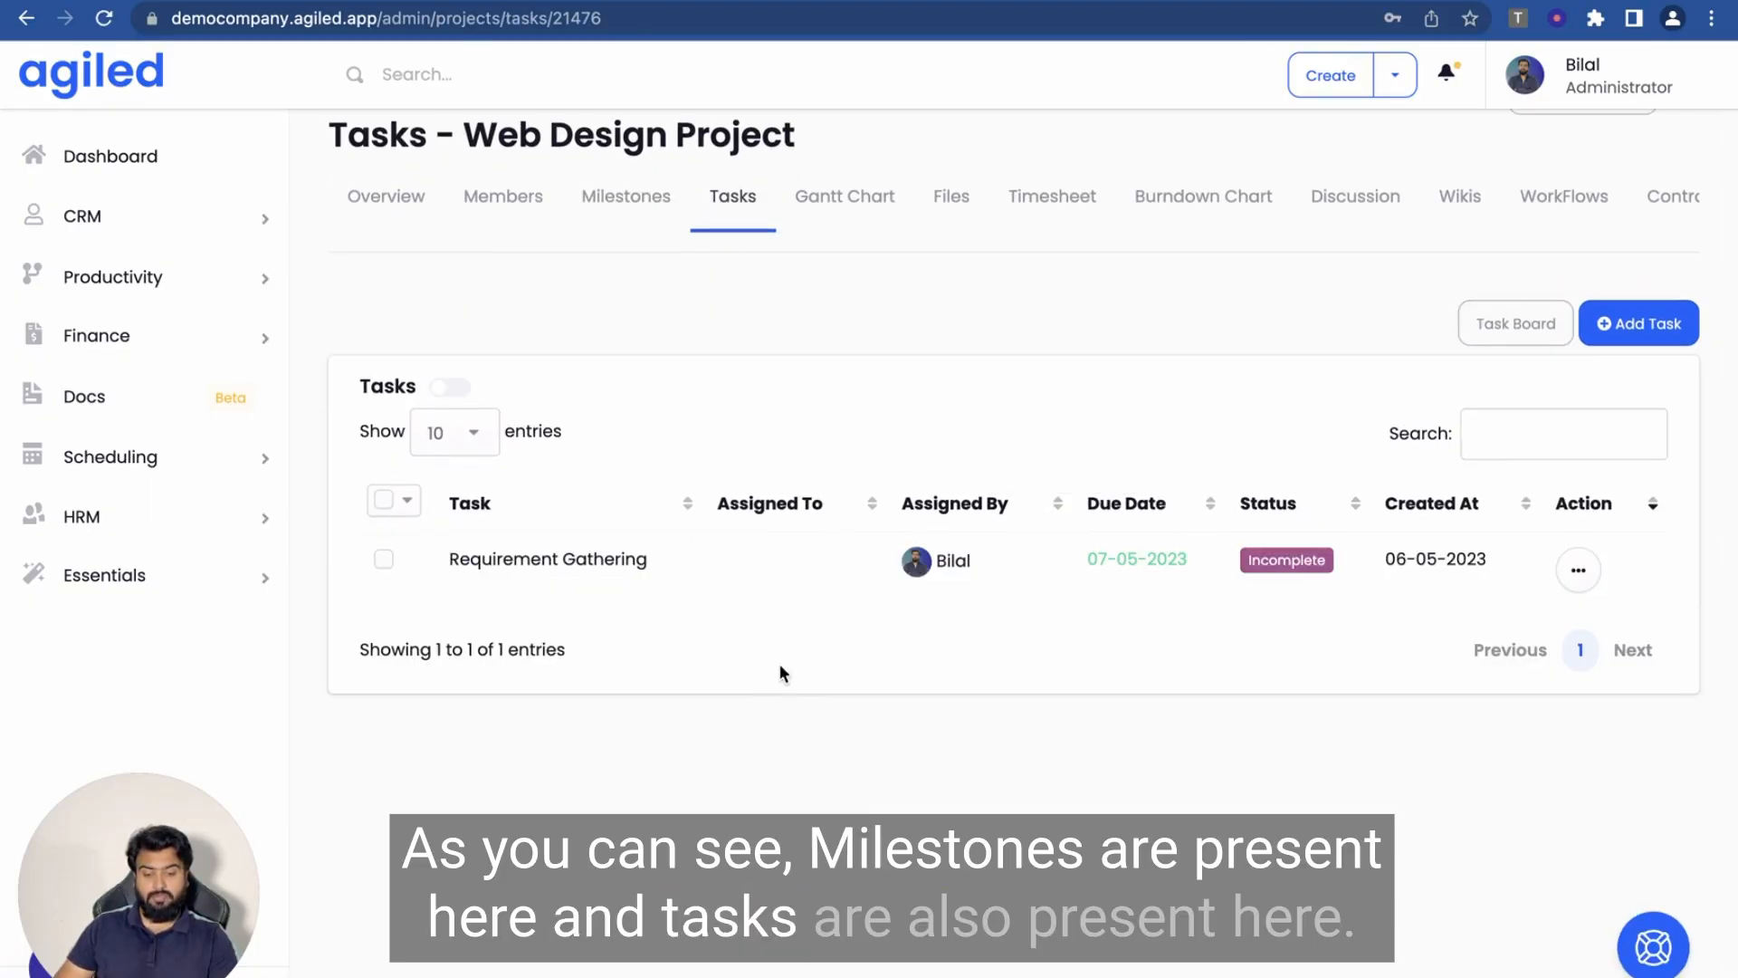
scroll(991, 702, "down", 1)
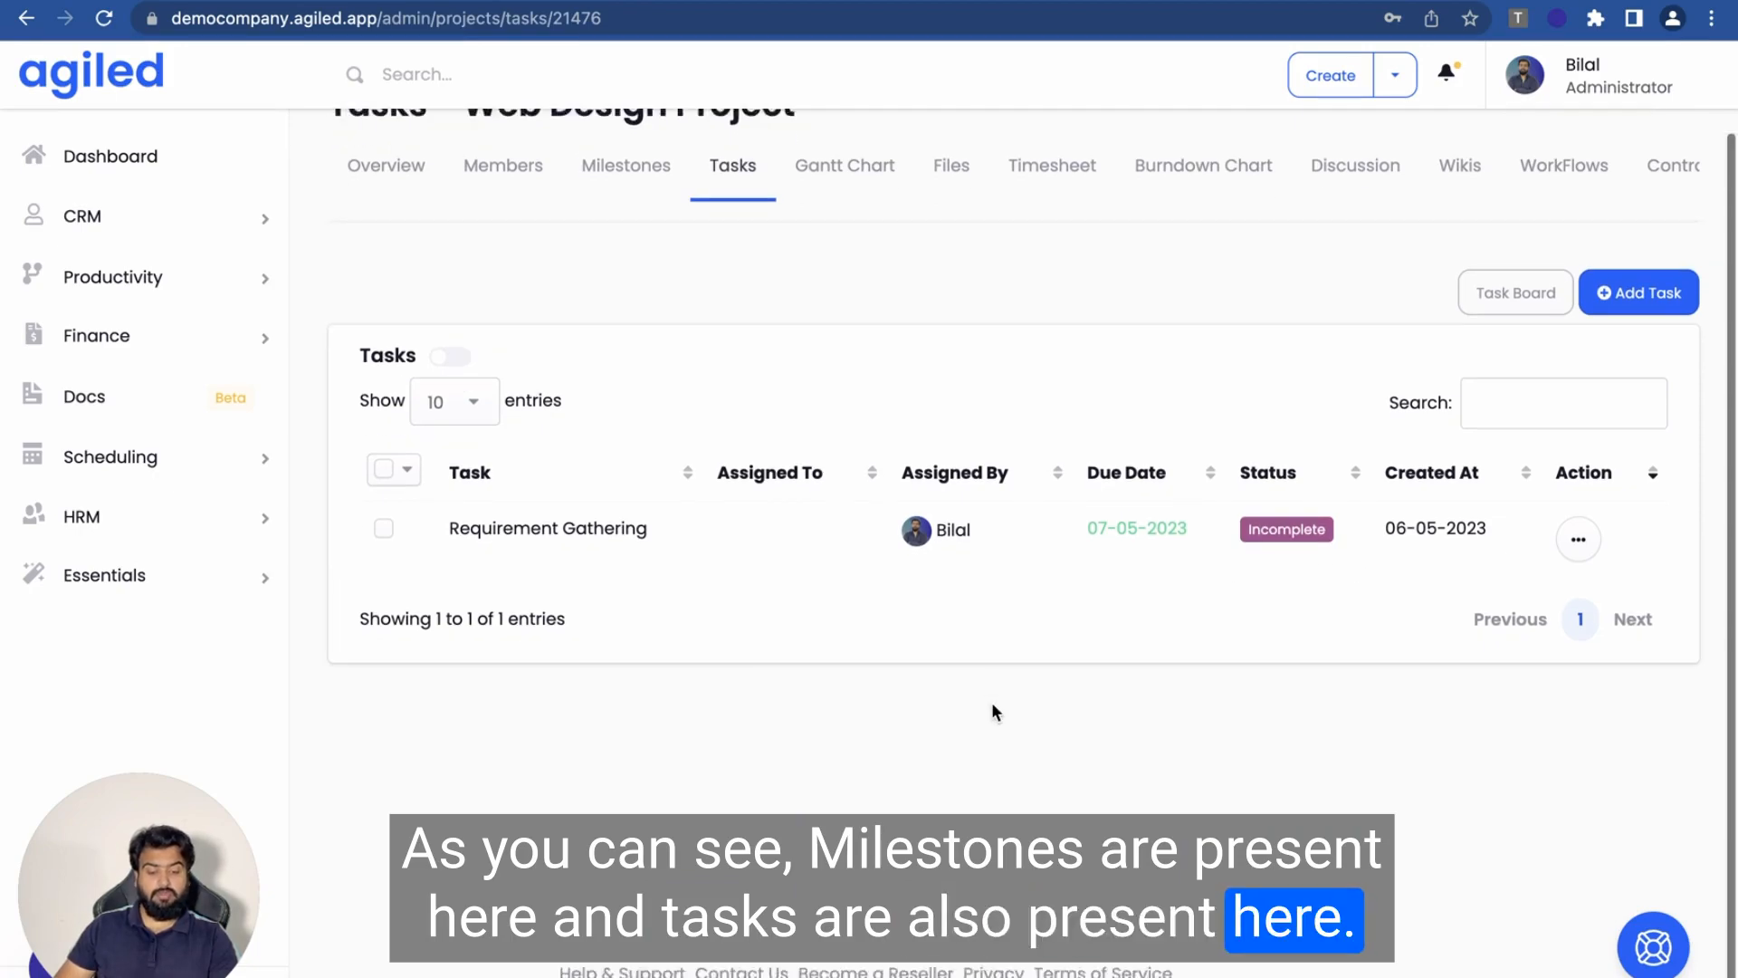
scroll(991, 702, "up", 2)
scroll(991, 702, "down", 1)
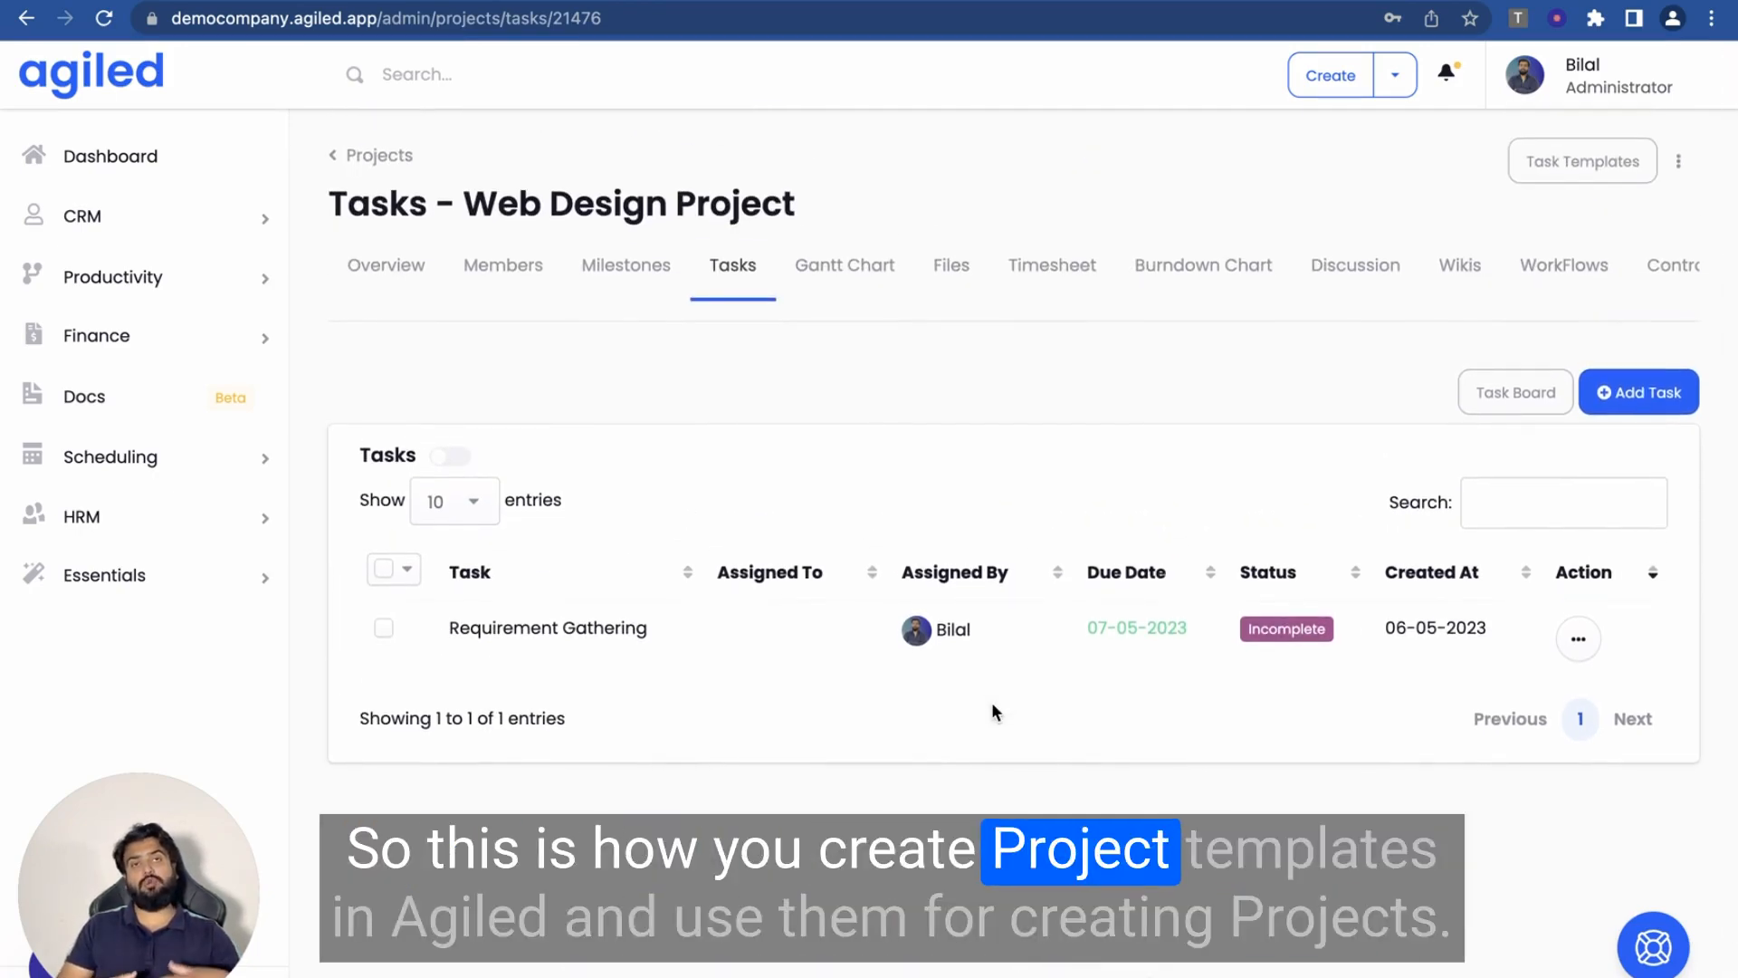